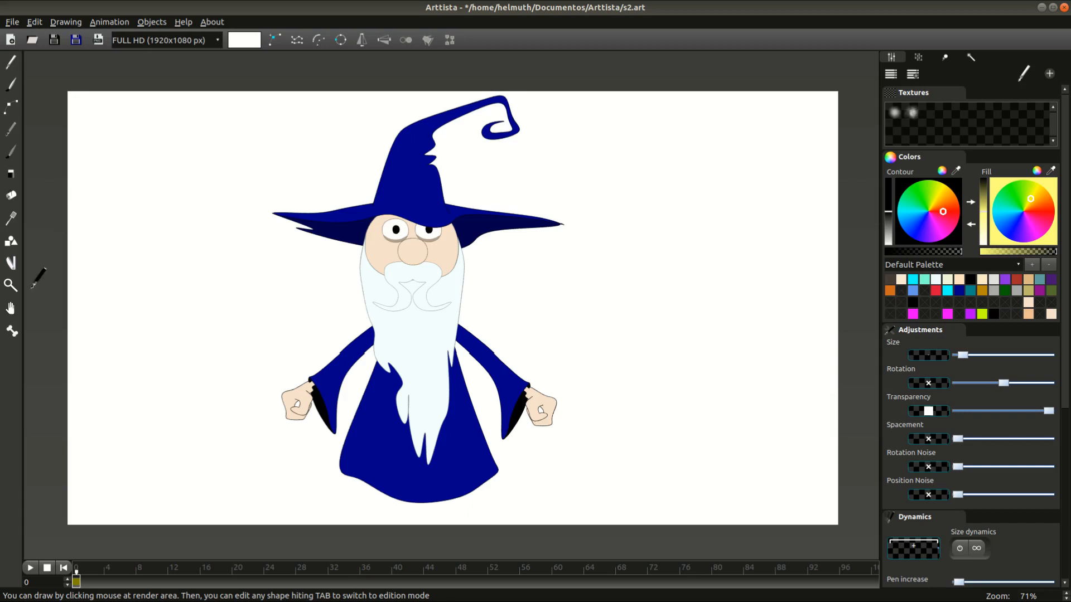
Step: Start a new skeleton at the bottom of the wizard's robe and name it BoneBody
click(12, 331)
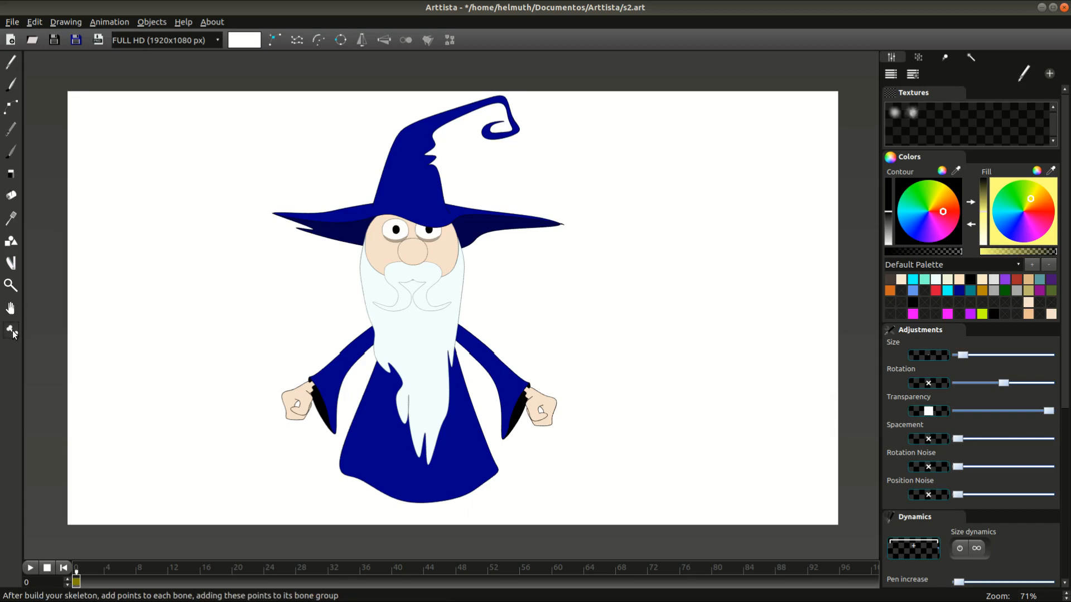
click(418, 496)
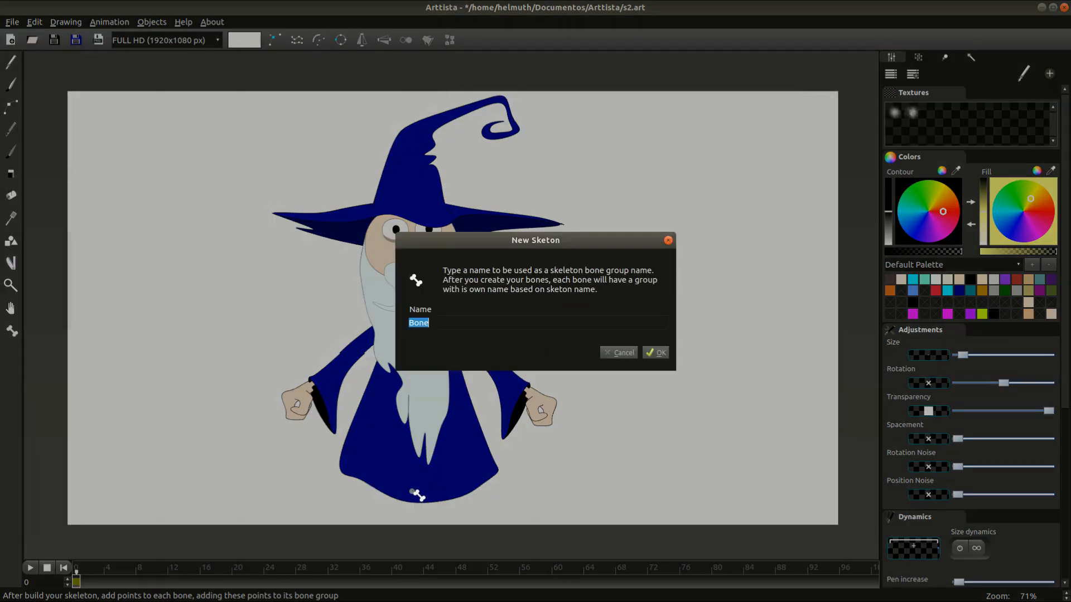
click(442, 325)
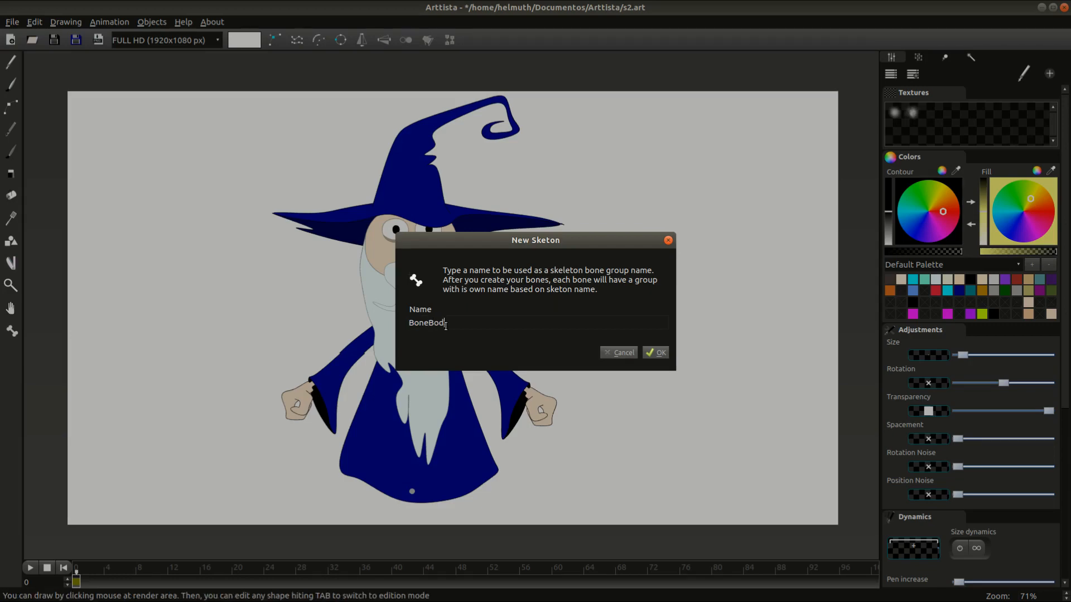
click(654, 352)
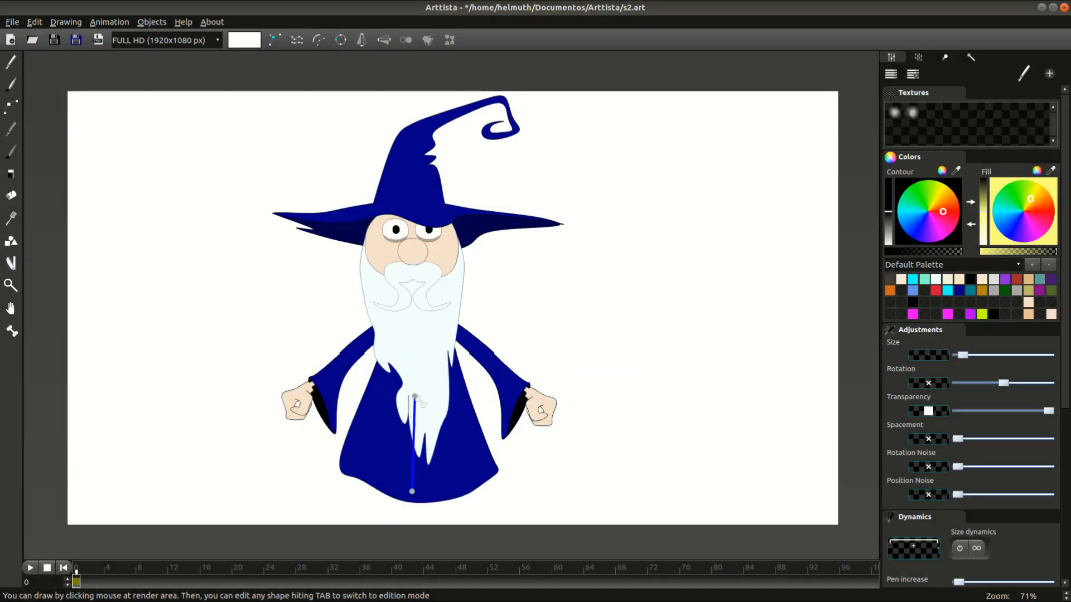
Step: Build the bone chain up through the beard, face and hat, following the bent tip into its curl, and finish the skeleton
click(413, 394)
click(416, 291)
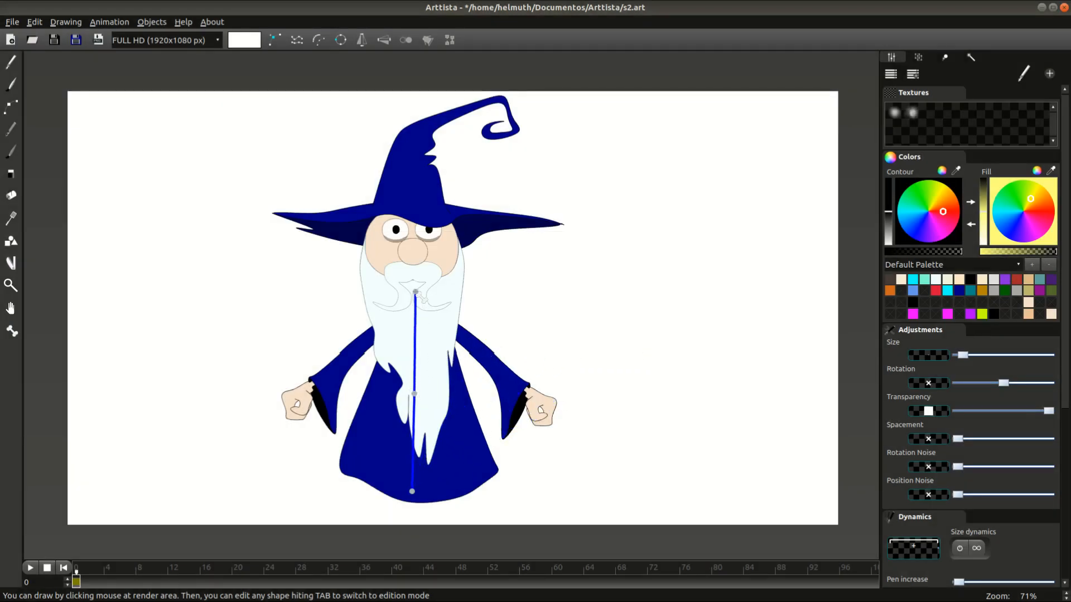
click(414, 215)
click(412, 136)
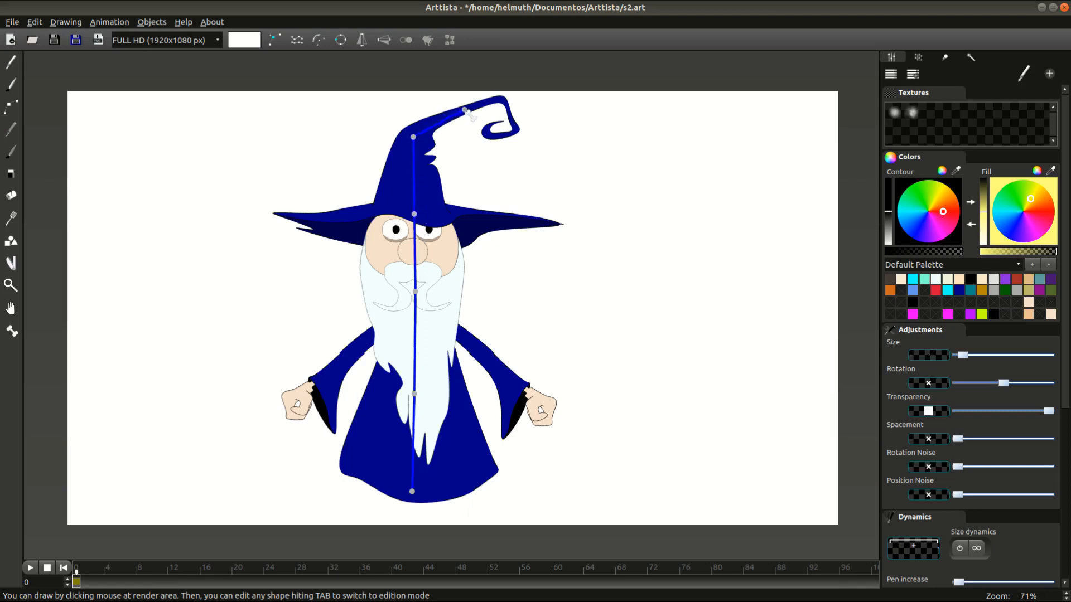
click(465, 110)
click(516, 130)
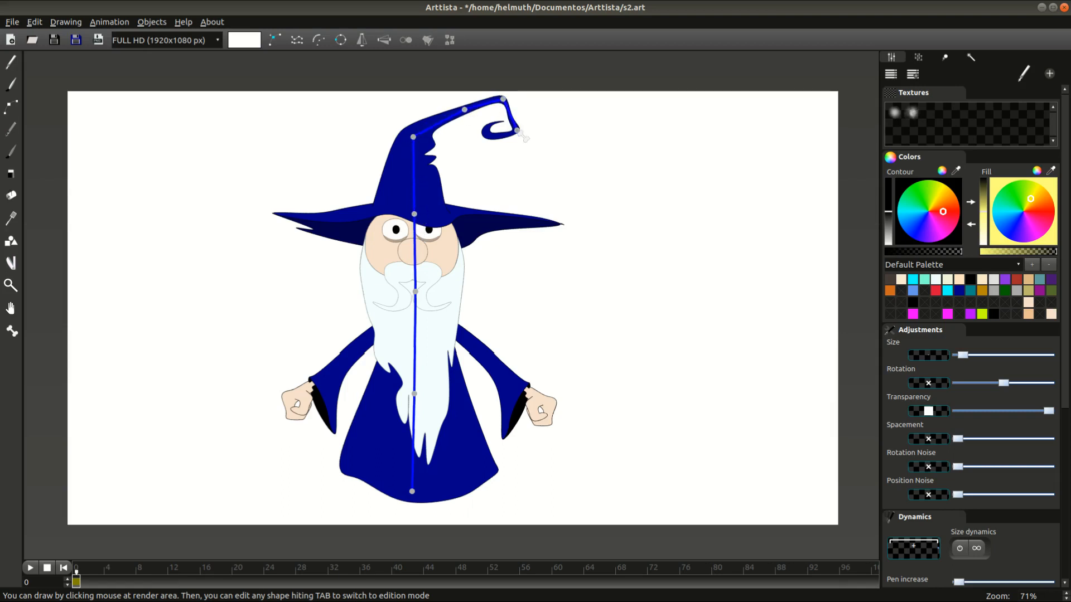
click(489, 137)
right_click(493, 122)
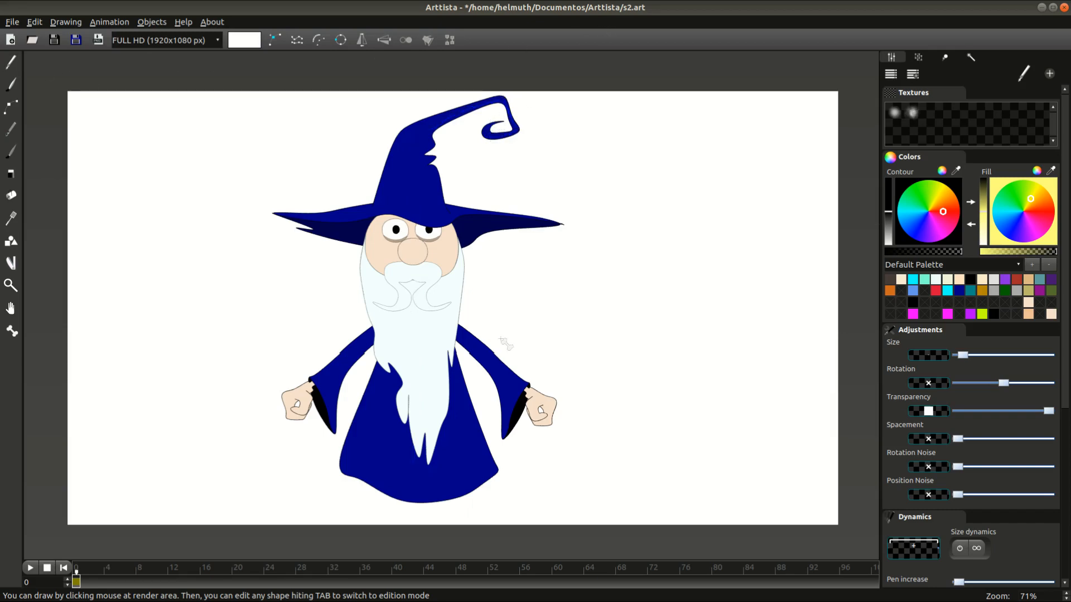
Step: Look over the list of BoneBody groups and switch the drawing to point editing mode
click(919, 57)
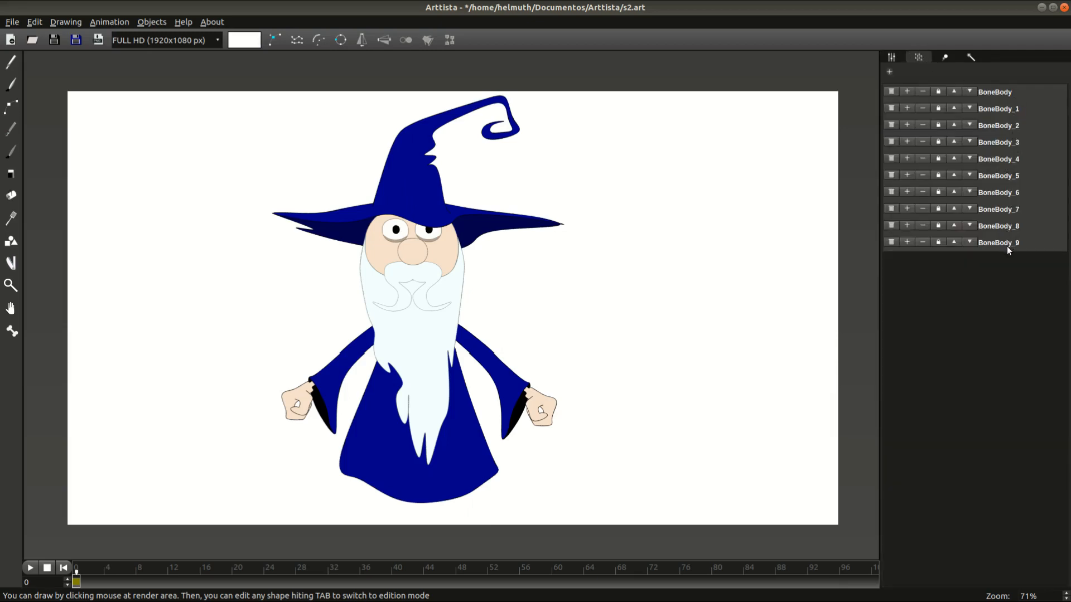
click(893, 57)
key(Tab)
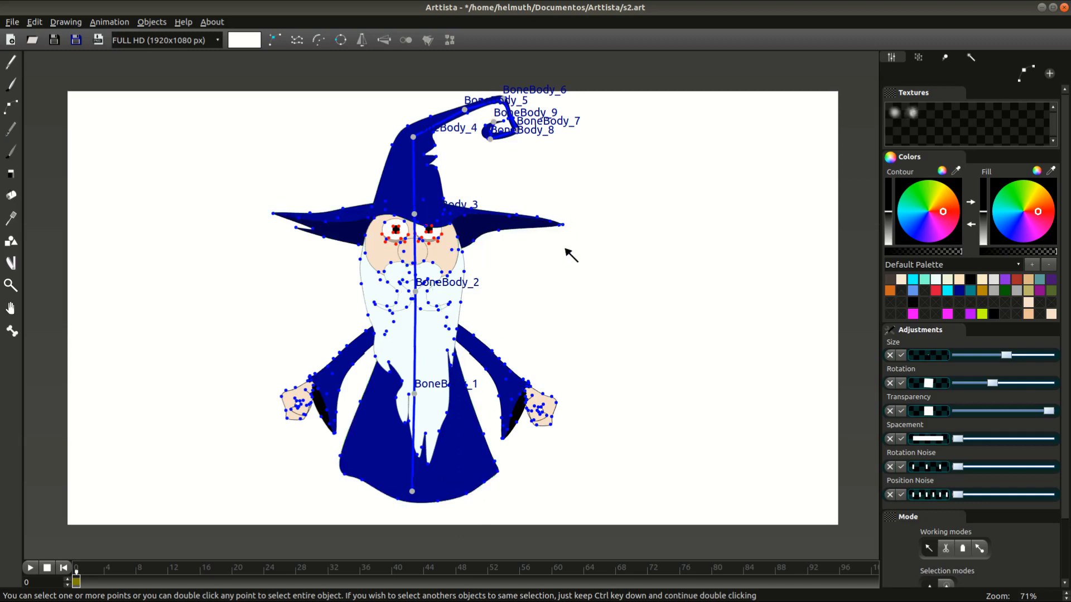
Step: Select the five outline points around the hat's curled end and assign them to bone BoneBody_9
drag(520, 170, 478, 220)
scroll(478, 221, up, 3)
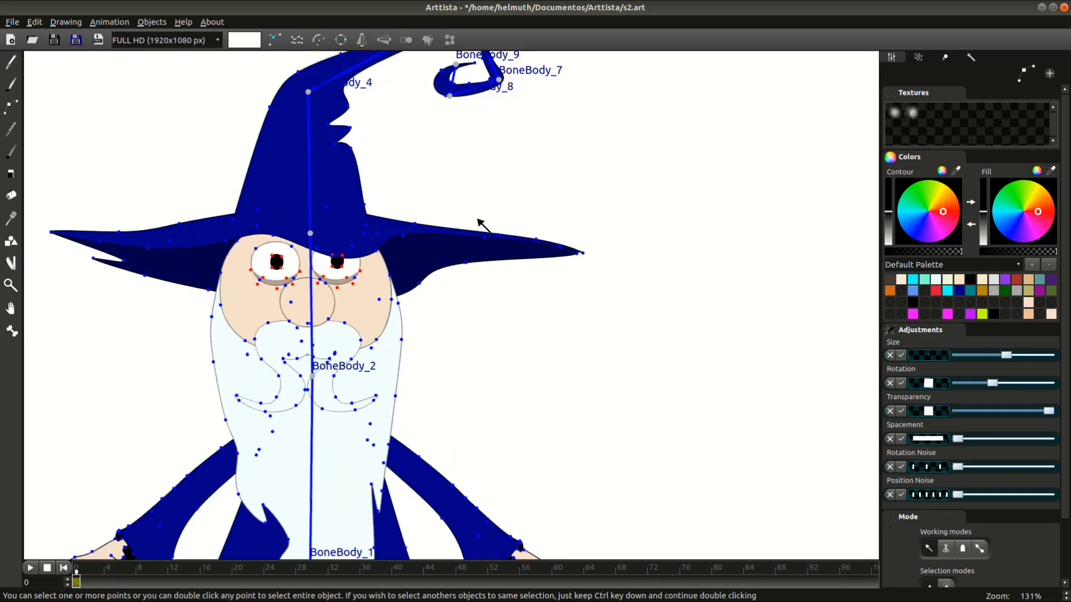
drag(488, 172, 456, 332)
drag(393, 212, 448, 231)
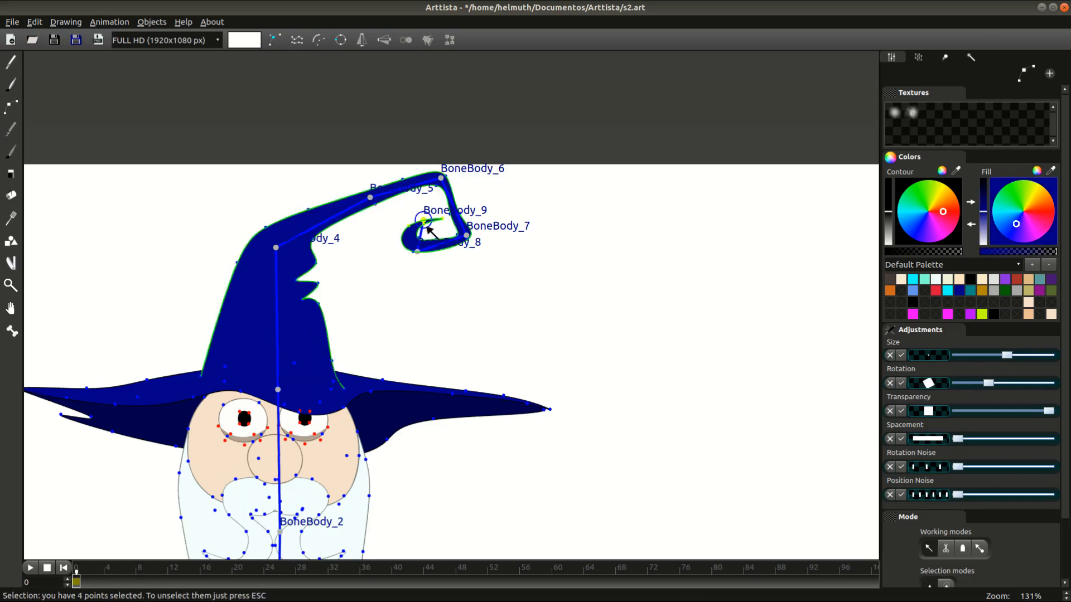
scroll(416, 268, up, 2)
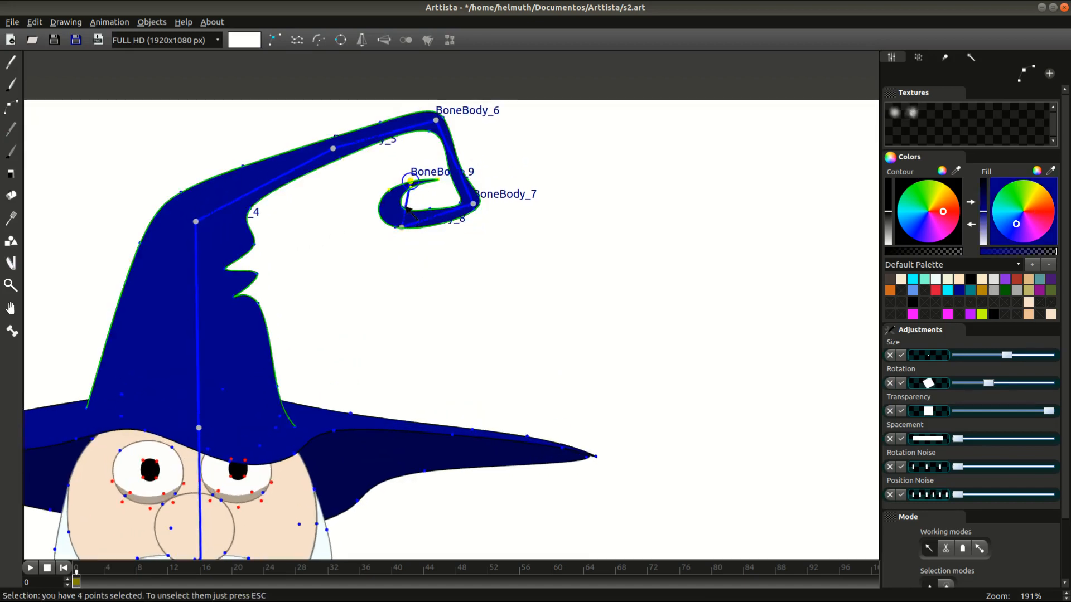
shift+click(405, 206)
shift+click(395, 227)
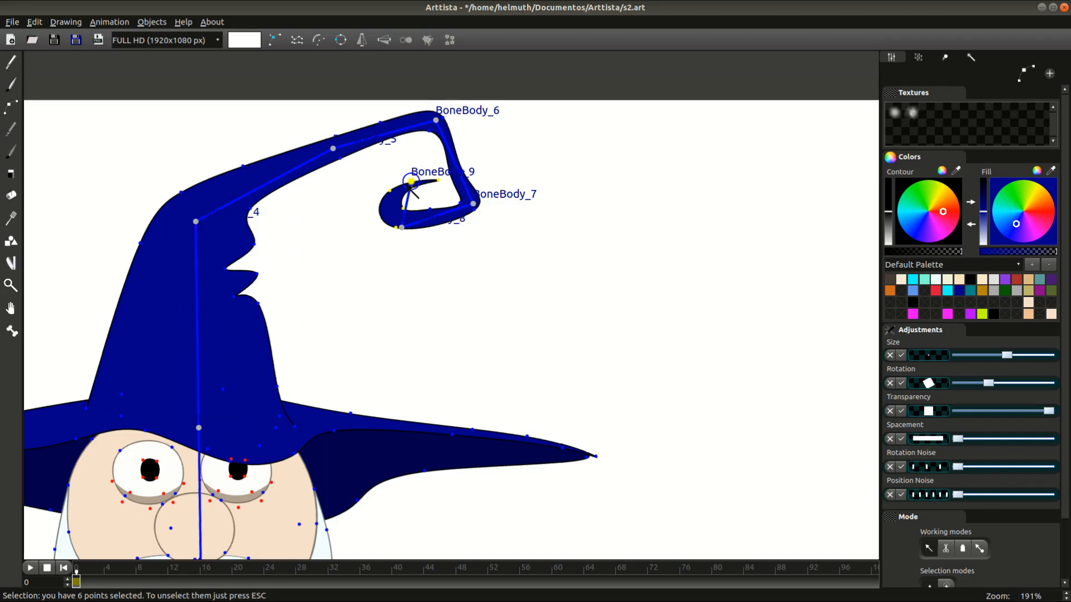
click(409, 186)
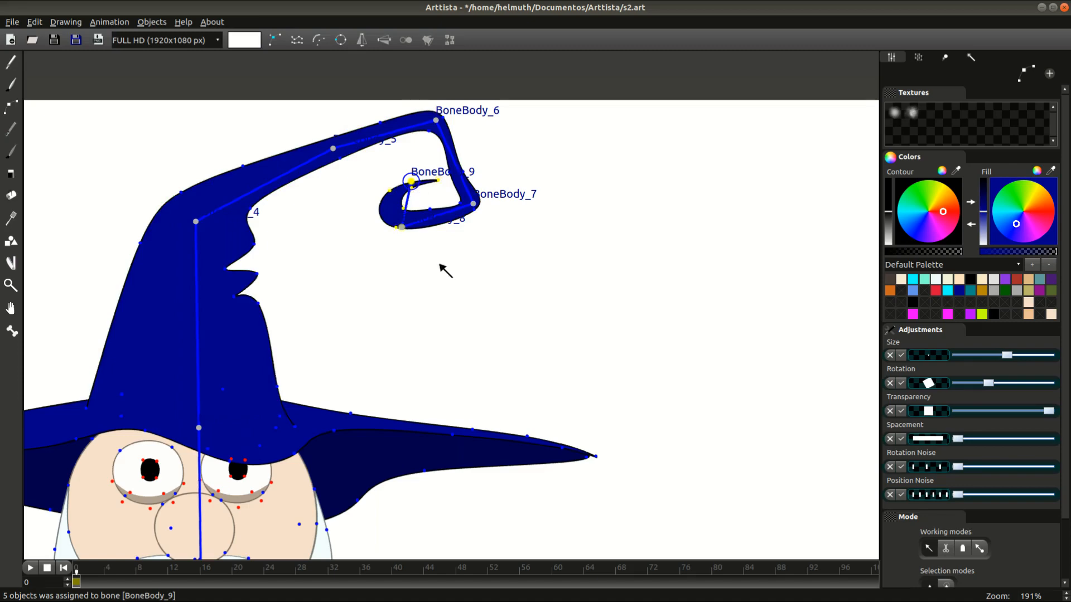
Step: Assign the three outline points between BoneBody_8 and BoneBody_7 to BoneBody_8 and try moving that bone slightly
drag(409, 185, 462, 206)
click(402, 227)
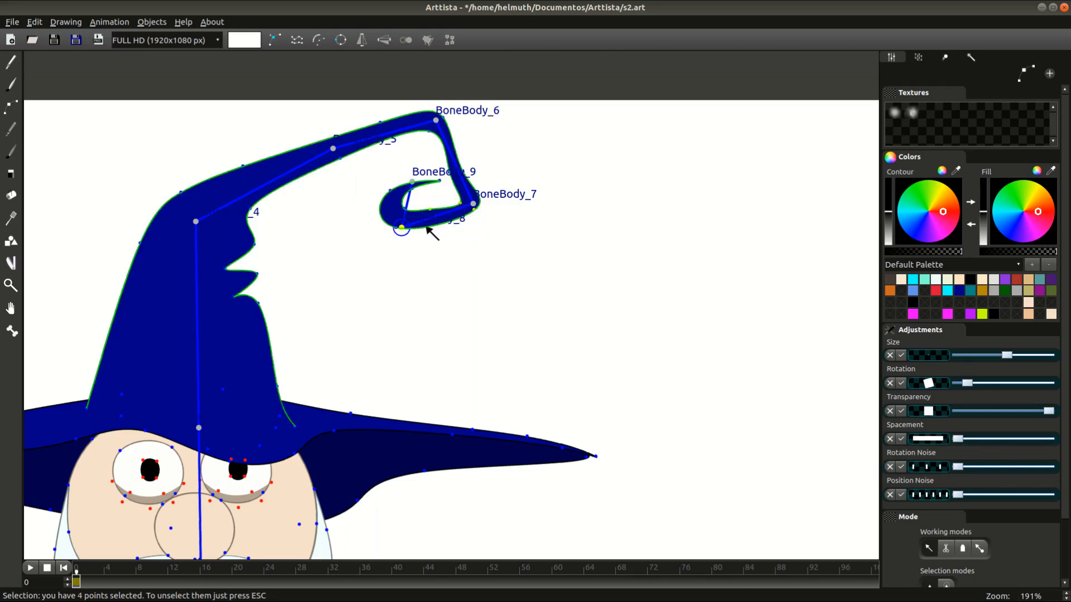
click(428, 227)
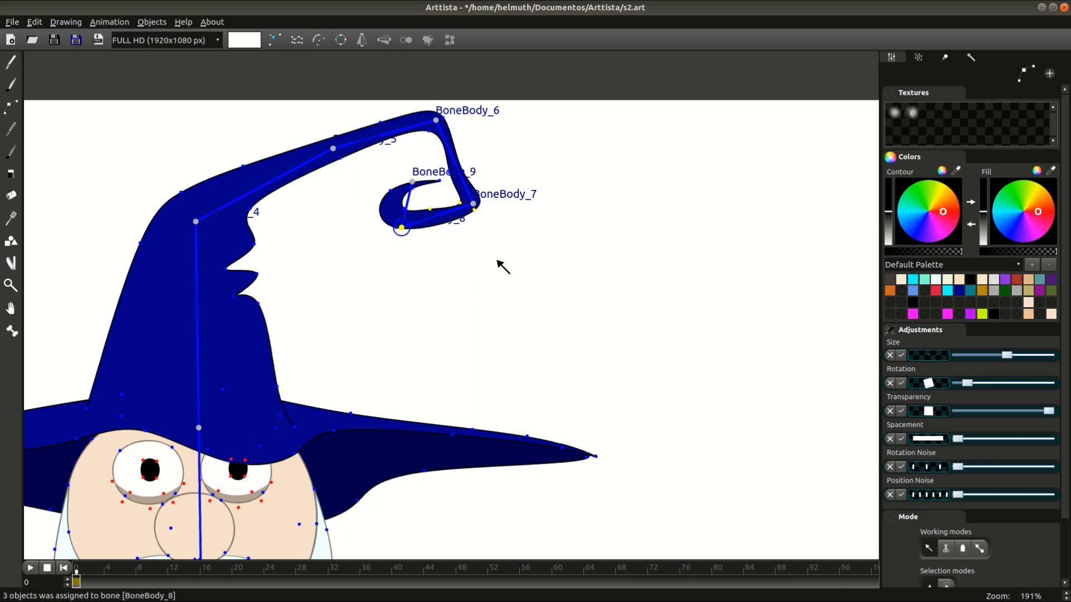
click(441, 256)
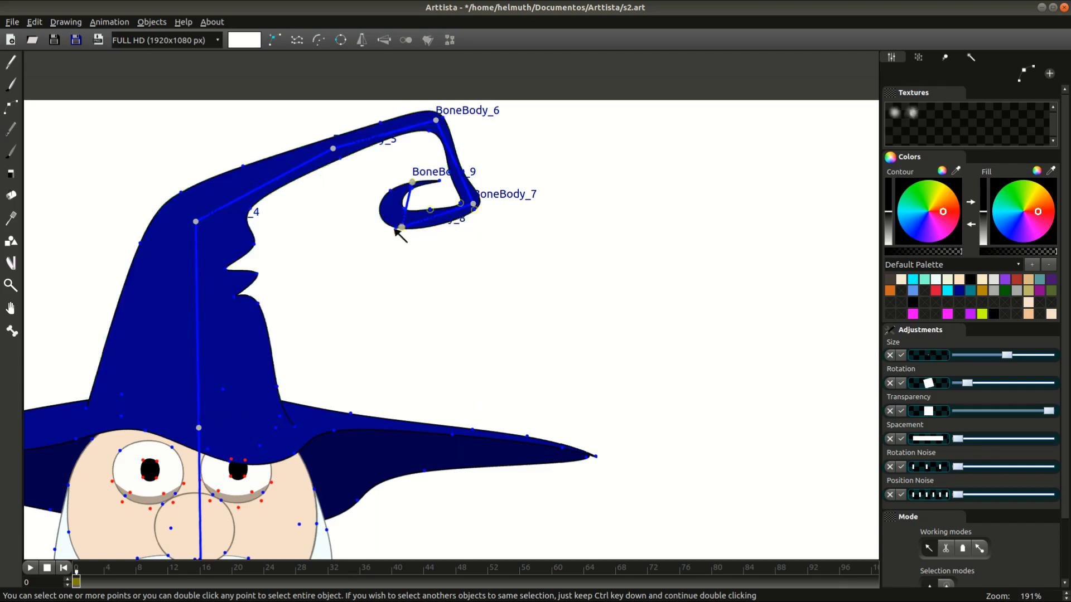
mouse_move(407, 229)
mouse_down()
mouse_move(415, 244)
mouse_move(402, 226)
mouse_up()
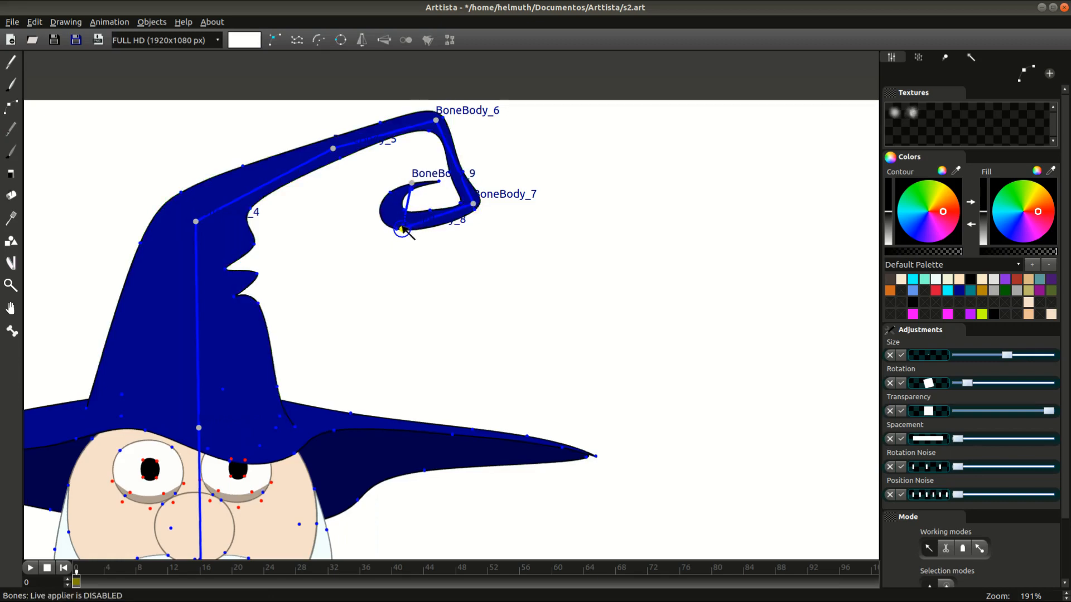
Step: Assign the four outline points between BoneBody_6 and BoneBody_7 to BoneBody_7, undoing the trial move of that bone
click(475, 204)
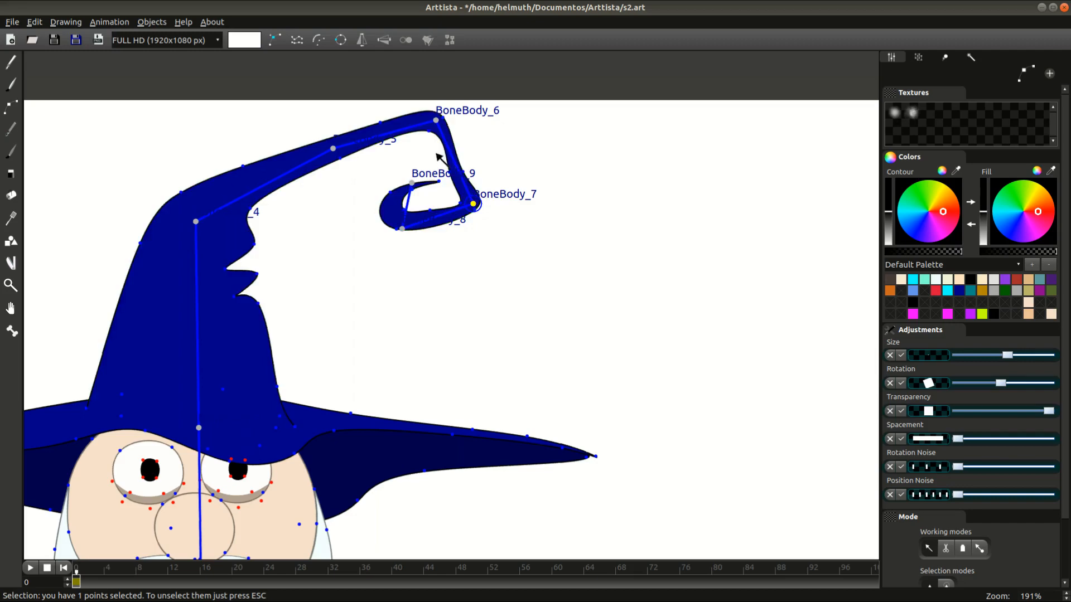
click(446, 117)
key(ctrl+z)
key(ctrl+z)
key(ctrl+z)
key(ctrl+z)
key(ctrl+z)
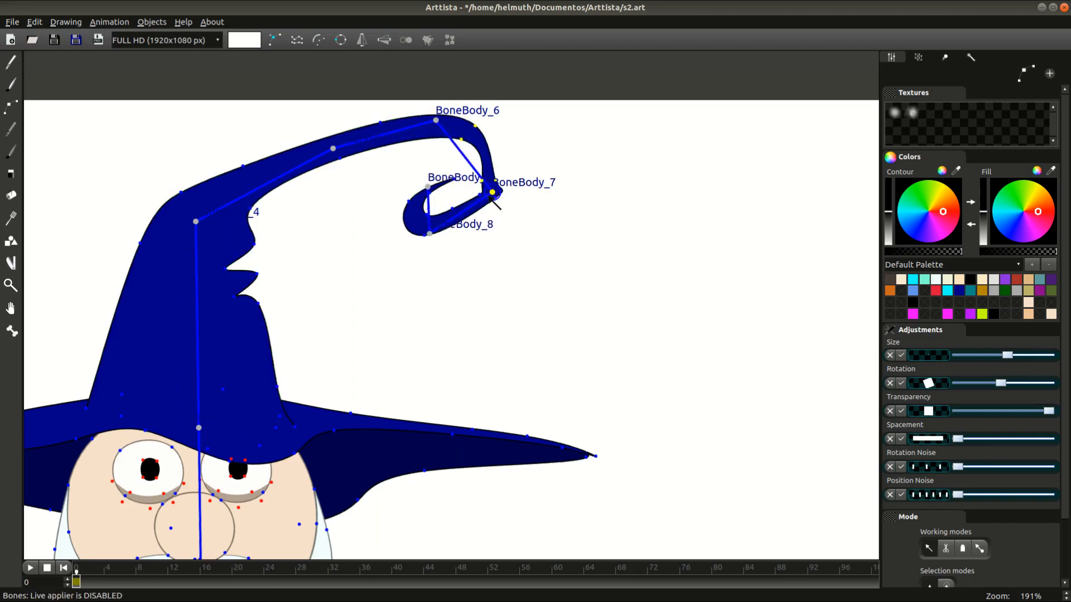
click(474, 205)
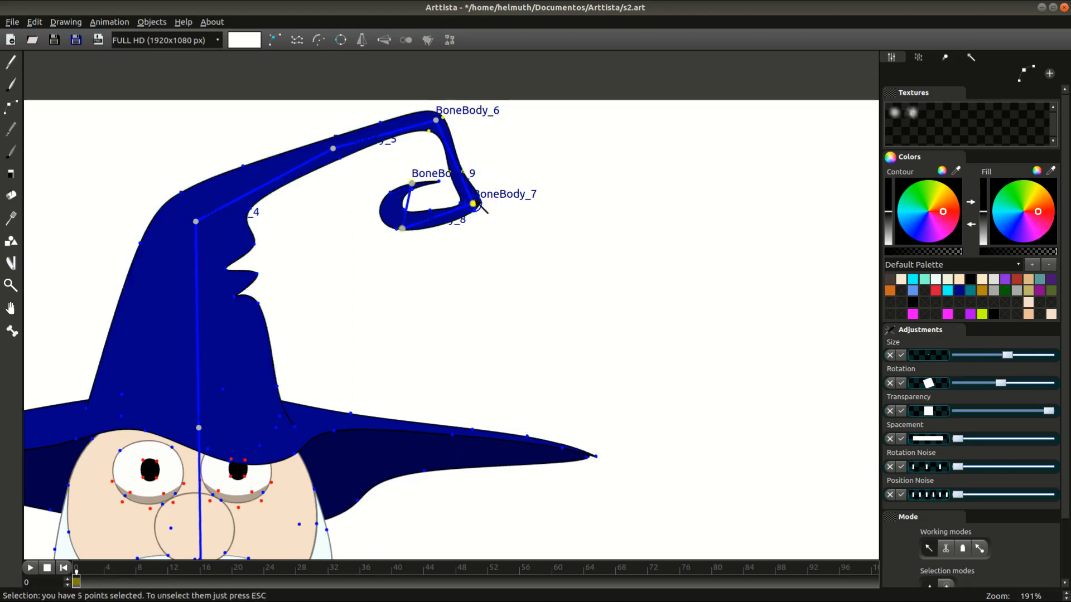
click(484, 203)
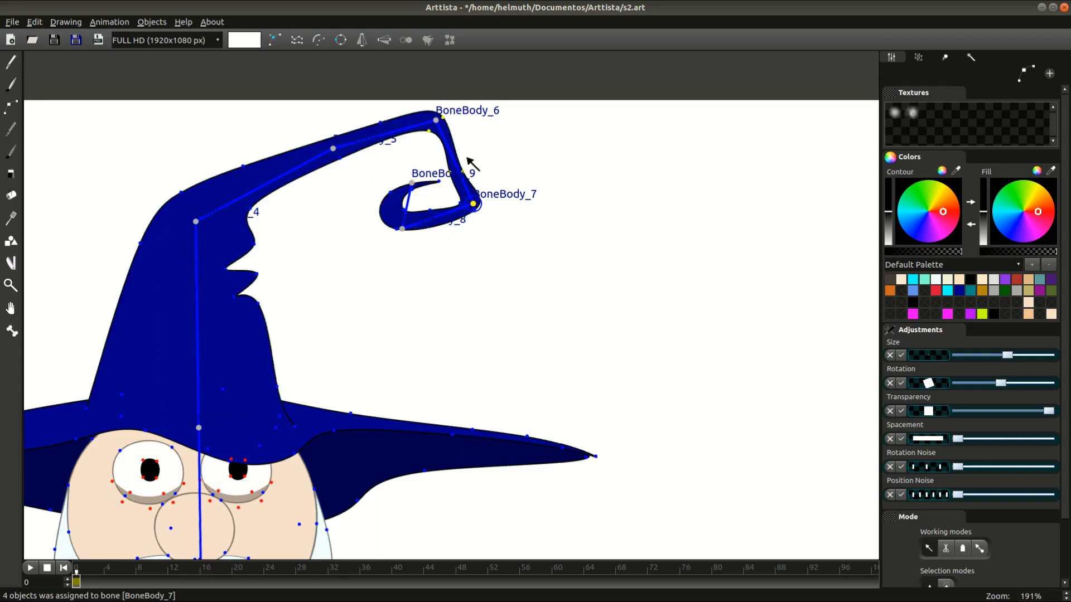
click(500, 152)
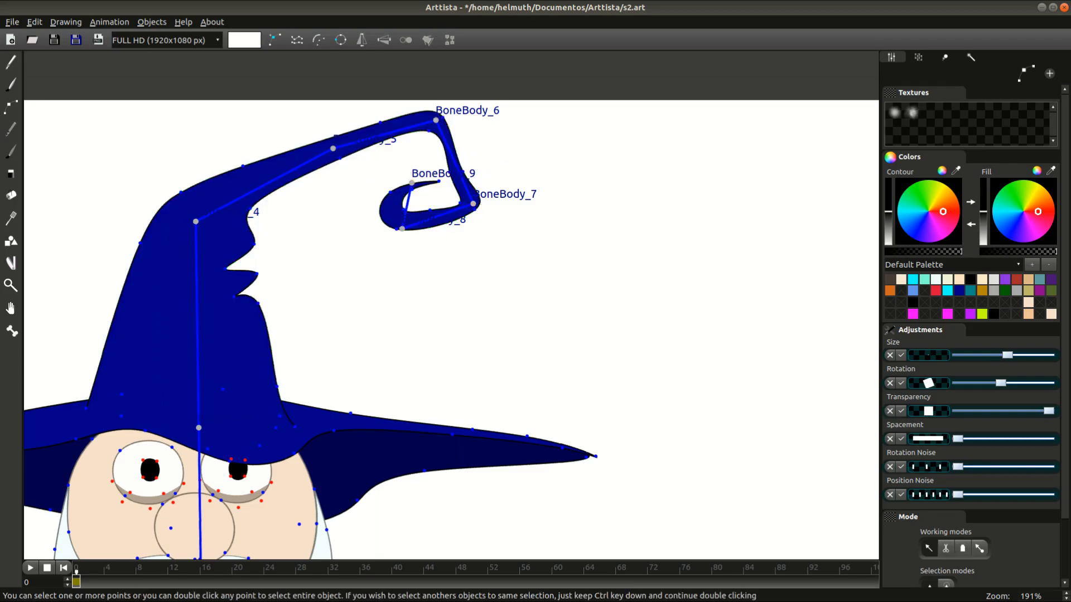
Step: Try both point selection modes and set the selection mode to circular area
scroll(987, 519, down, 3)
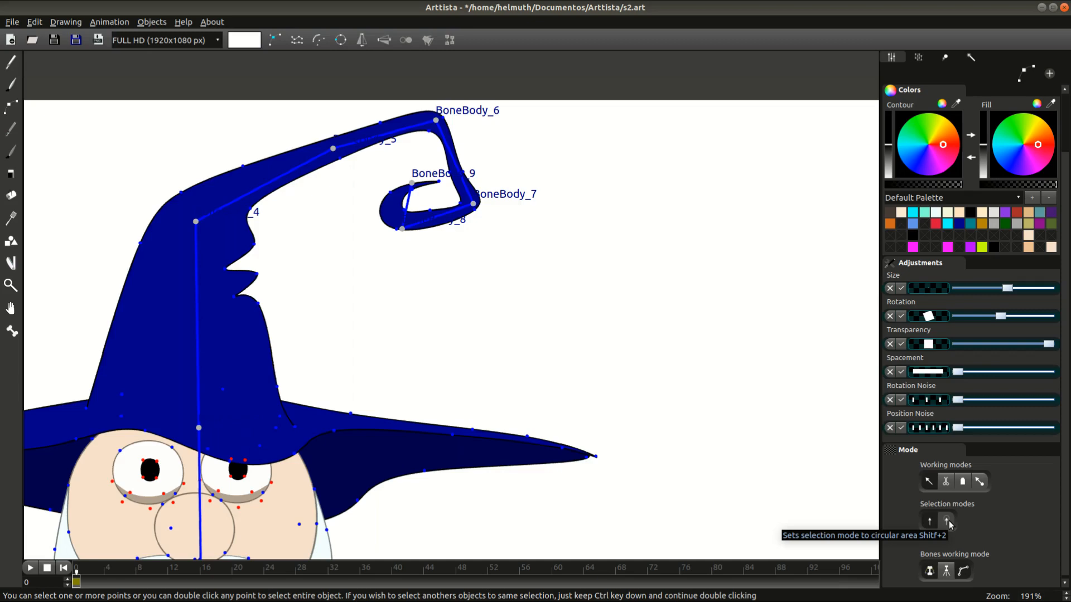
click(951, 522)
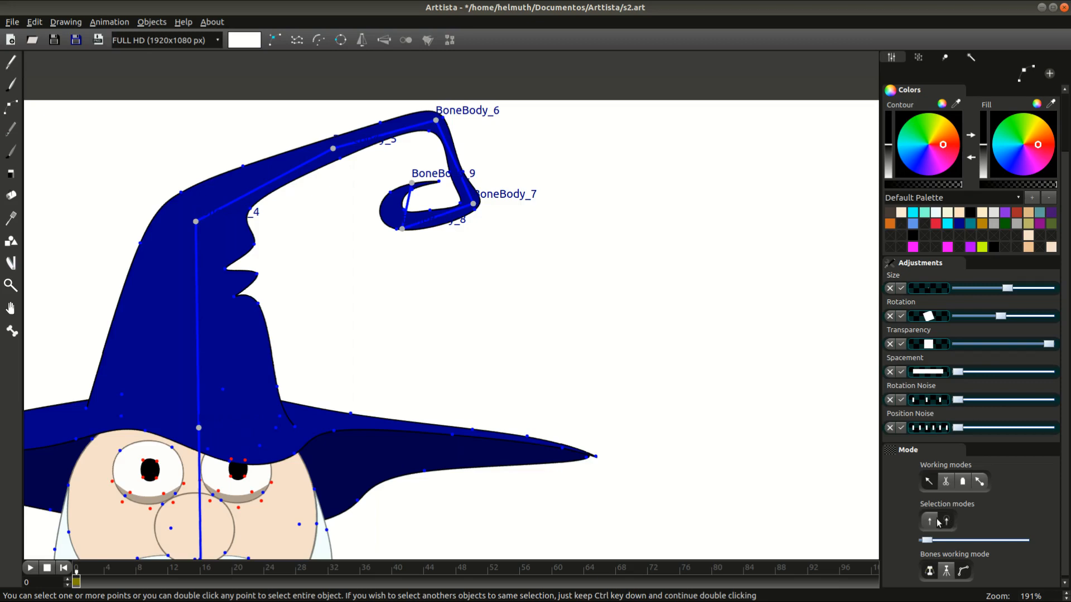
click(937, 522)
key(s)
click(931, 520)
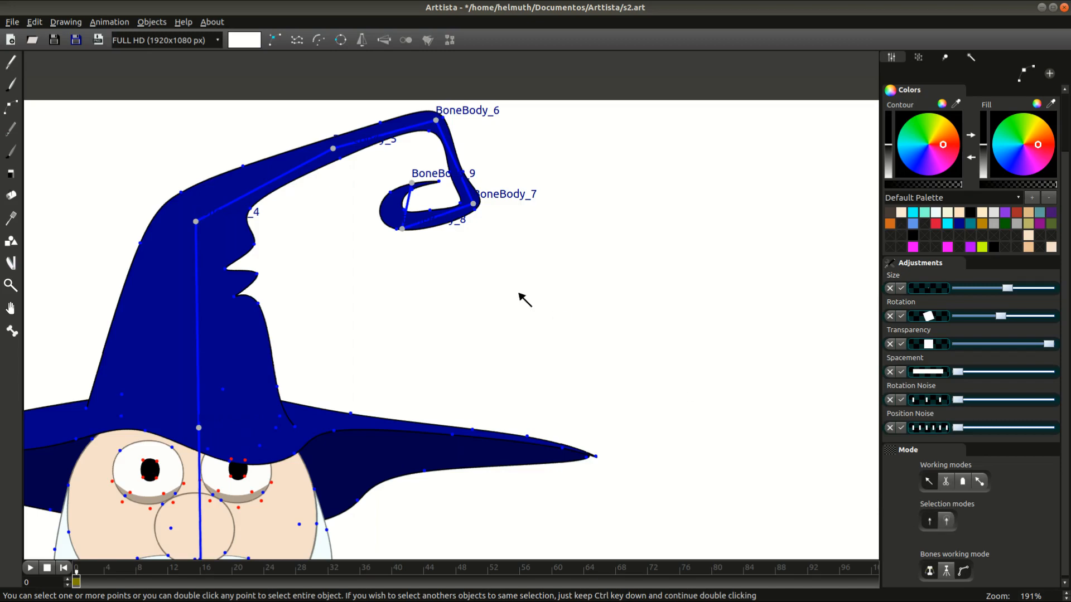
key(s)
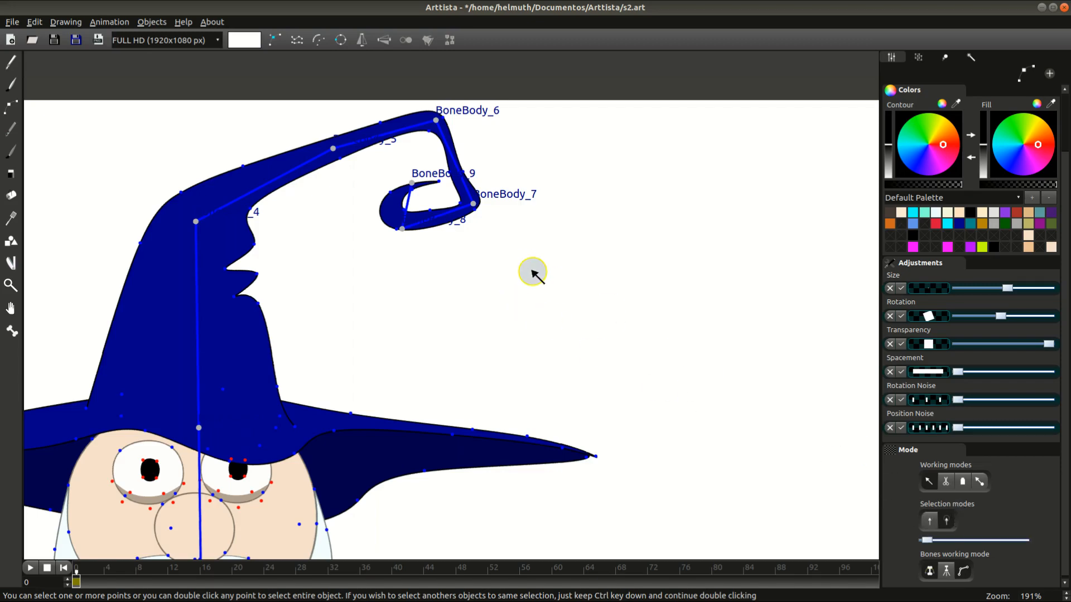
Step: Assign the outline points beside the BoneBody_5 joint to BoneBody_6, and the three points toward the hat's bend to BoneBody_5
drag(518, 169, 528, 249)
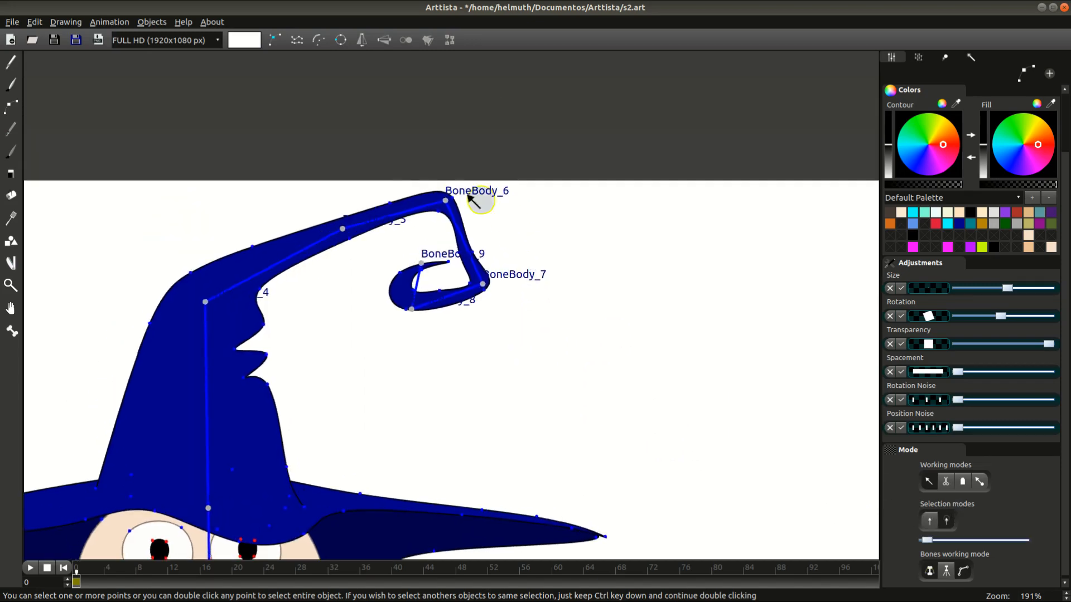
click(431, 190)
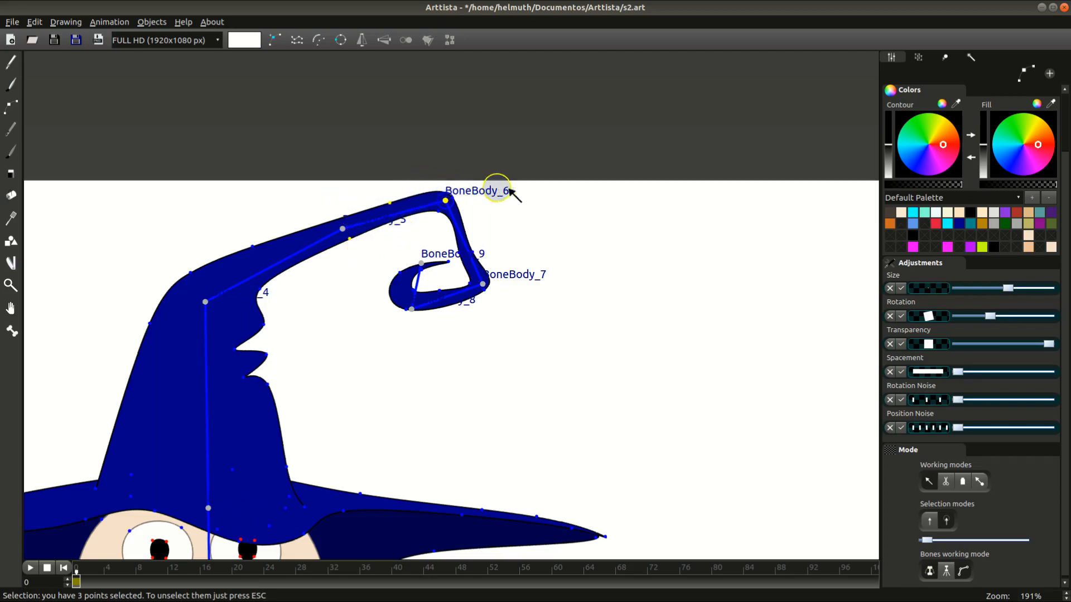
key(a)
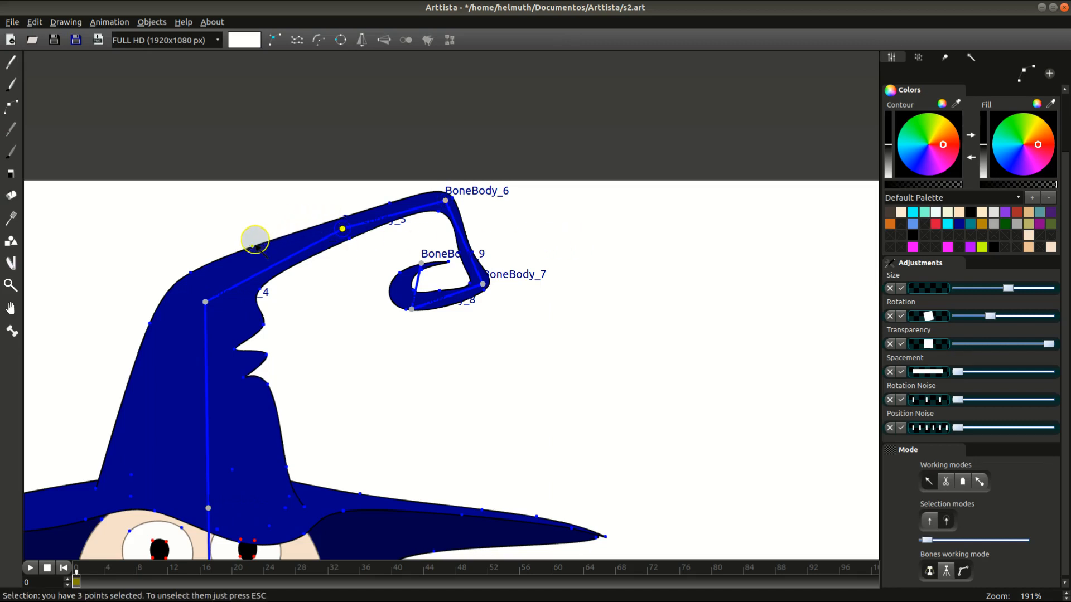
shift+click(190, 272)
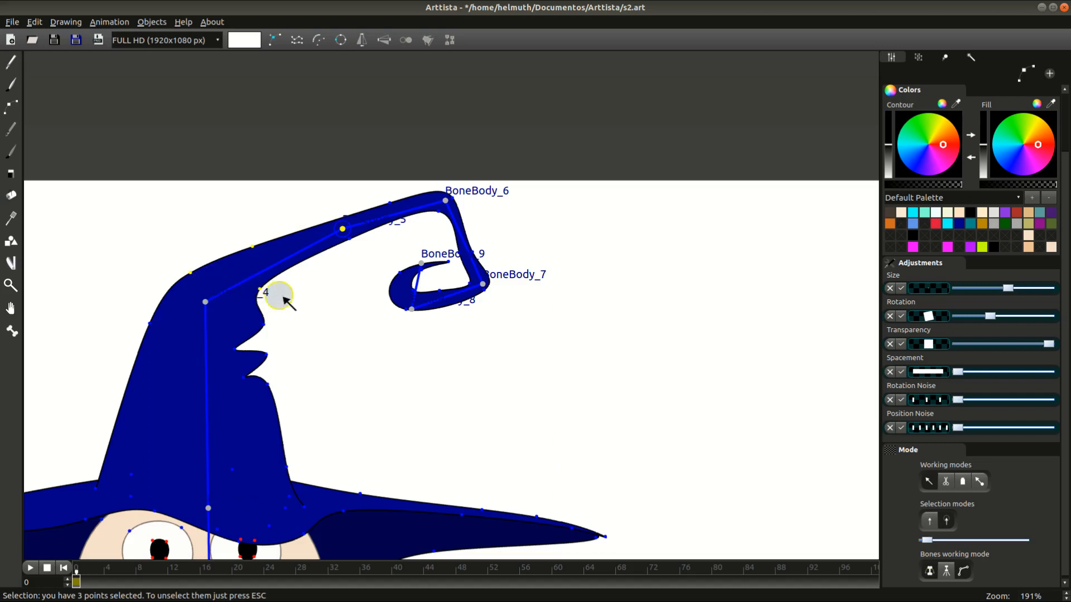
key(b)
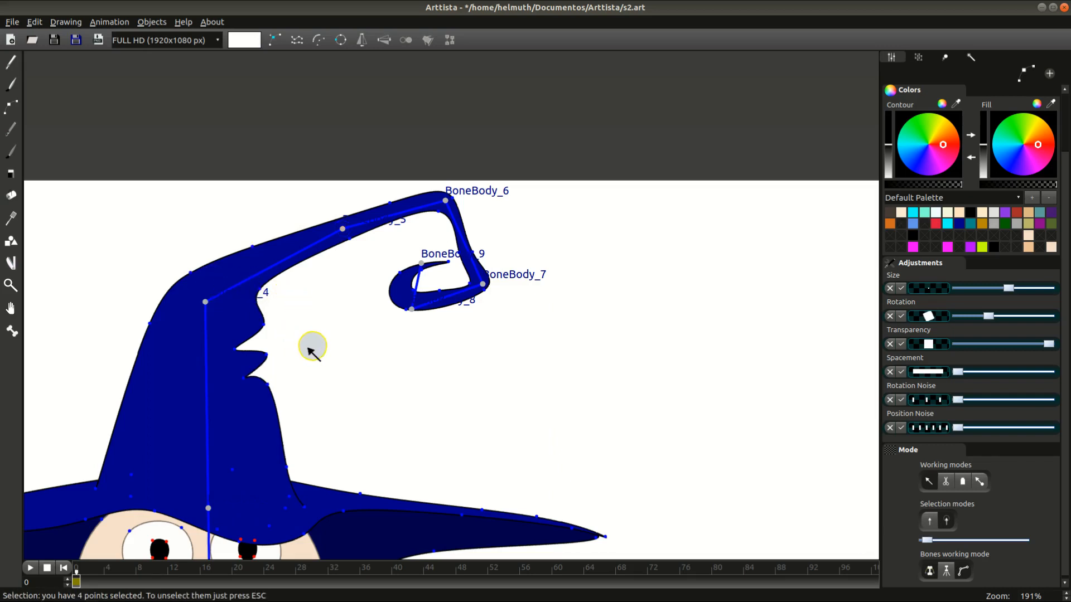
Step: Assign the seven outline points on both sides of the hat's cone, including the ragged notches, to BoneBody_4
click(261, 327)
mouse_move(261, 327)
mouse_down()
mouse_move(199, 306)
mouse_move(166, 308)
mouse_move(160, 331)
mouse_move(226, 349)
mouse_move(261, 377)
mouse_move(286, 461)
mouse_move(127, 427)
mouse_move(327, 438)
mouse_up()
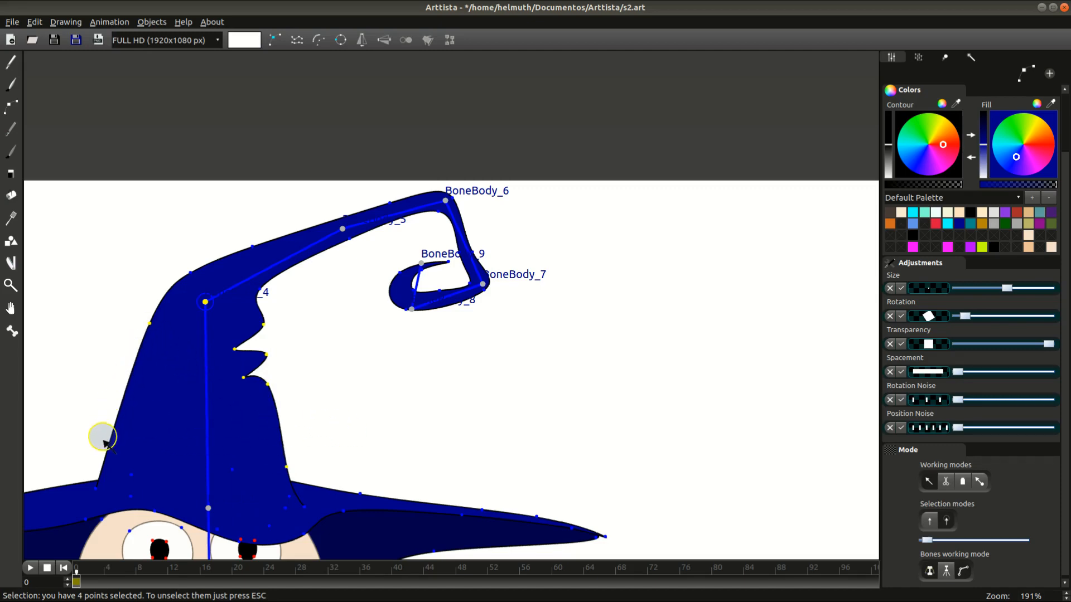
mouse_move(126, 410)
mouse_down()
mouse_move(164, 318)
mouse_move(184, 324)
mouse_move(206, 313)
mouse_move(254, 330)
mouse_up()
key(a)
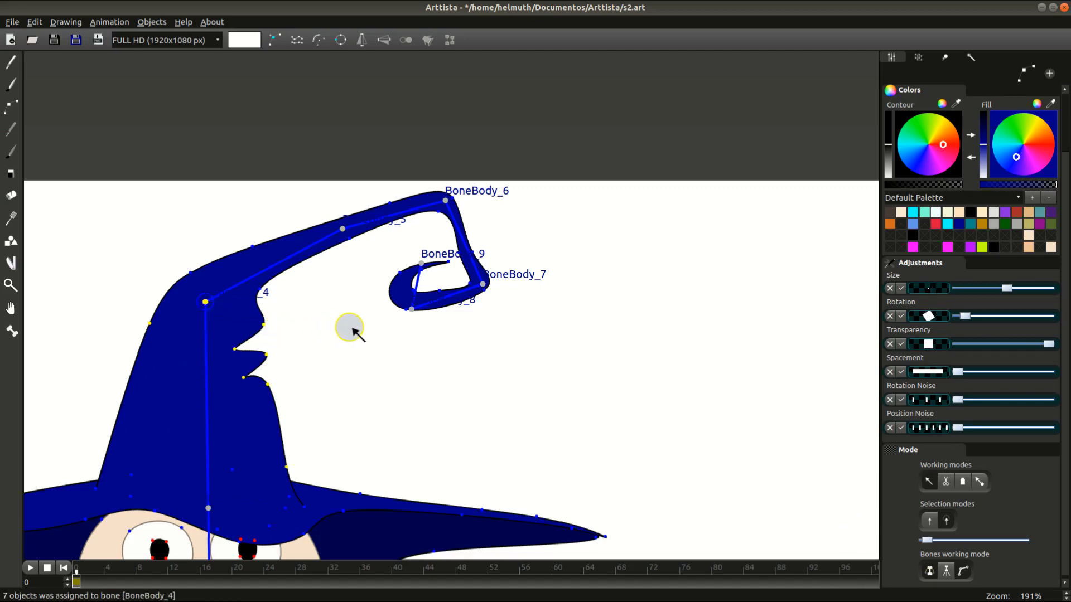
Step: Test-move the BoneBody_5, BoneBody_9 and BoneBody_6 joints to check how the hat's outline follows the bones
key(s)
scroll(358, 349, down, 2)
drag(379, 367, 482, 341)
click(441, 209)
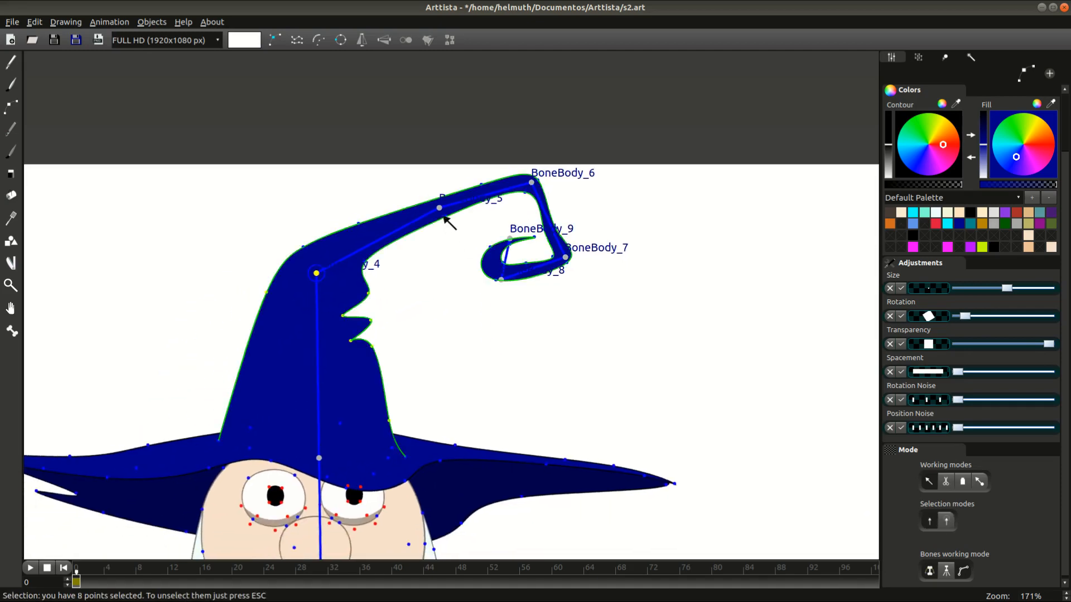
mouse_move(440, 208)
mouse_down()
mouse_move(425, 191)
mouse_move(429, 237)
mouse_move(433, 225)
mouse_up()
click(510, 241)
click(462, 257)
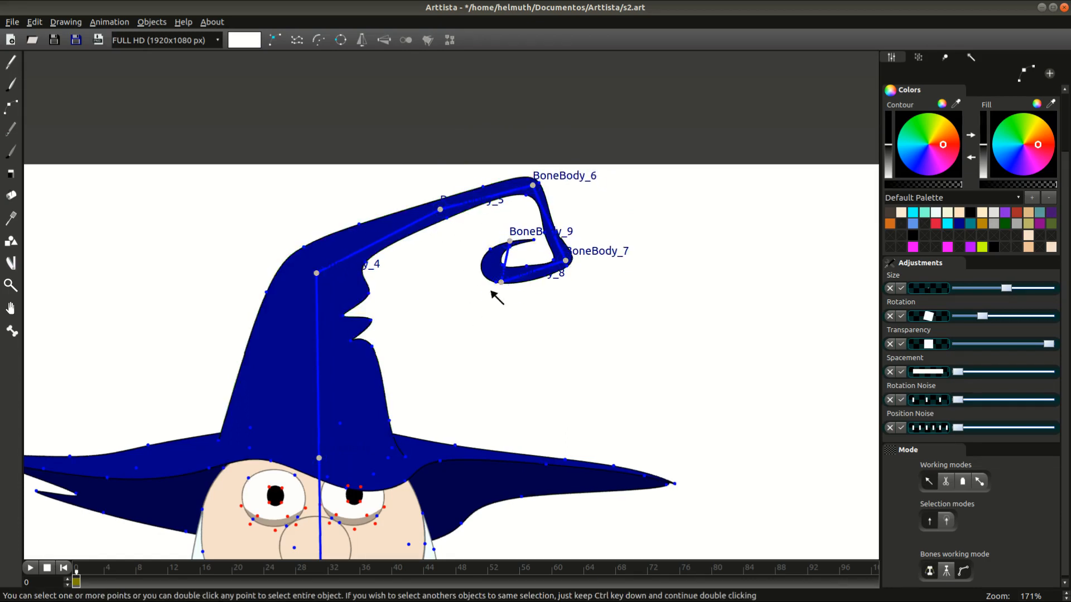
mouse_move(512, 243)
mouse_down()
mouse_move(468, 258)
mouse_move(465, 249)
mouse_move(496, 234)
mouse_move(492, 248)
mouse_up()
mouse_move(533, 186)
mouse_down()
mouse_move(508, 168)
mouse_move(530, 235)
mouse_move(516, 189)
mouse_up()
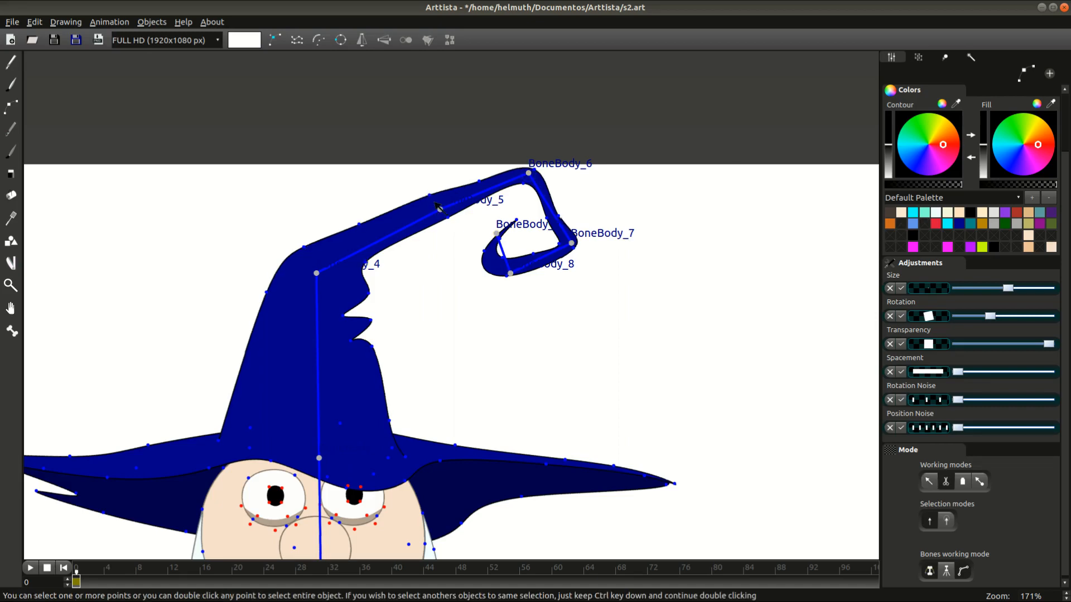
Step: Reassign the stray outline point above the BoneBody_5 joint, trying BoneBody_5 first and ending with BoneBody_6
click(429, 195)
drag(432, 199, 433, 205)
click(440, 209)
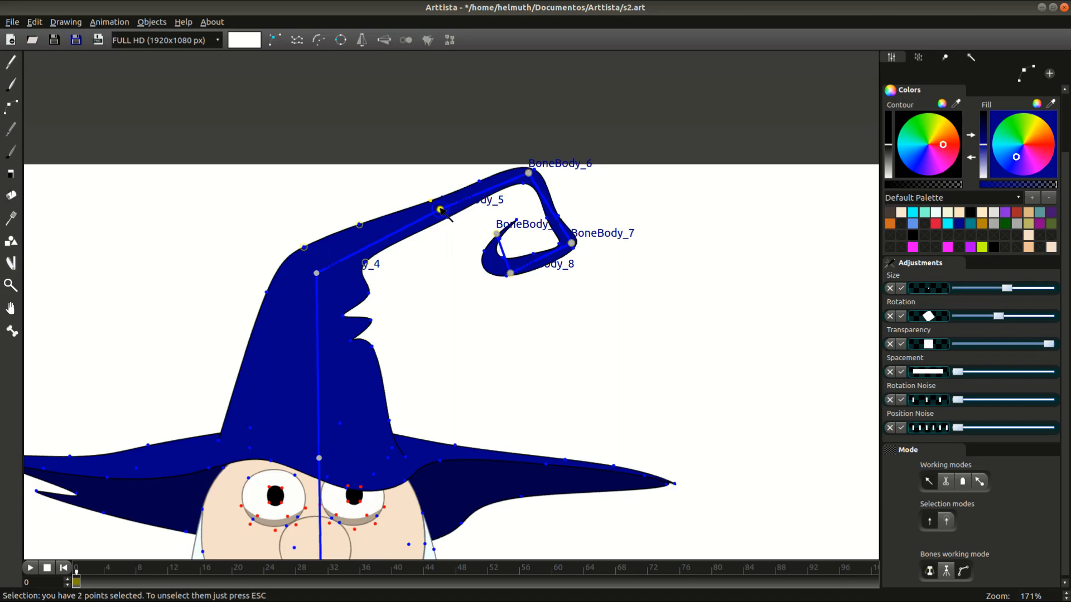
key(a)
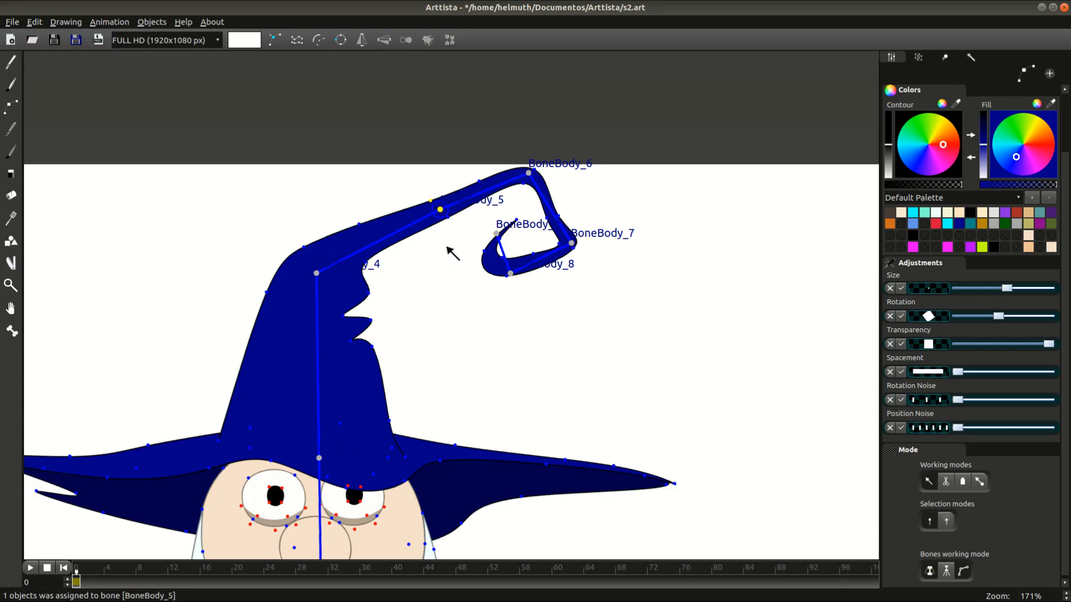
click(440, 209)
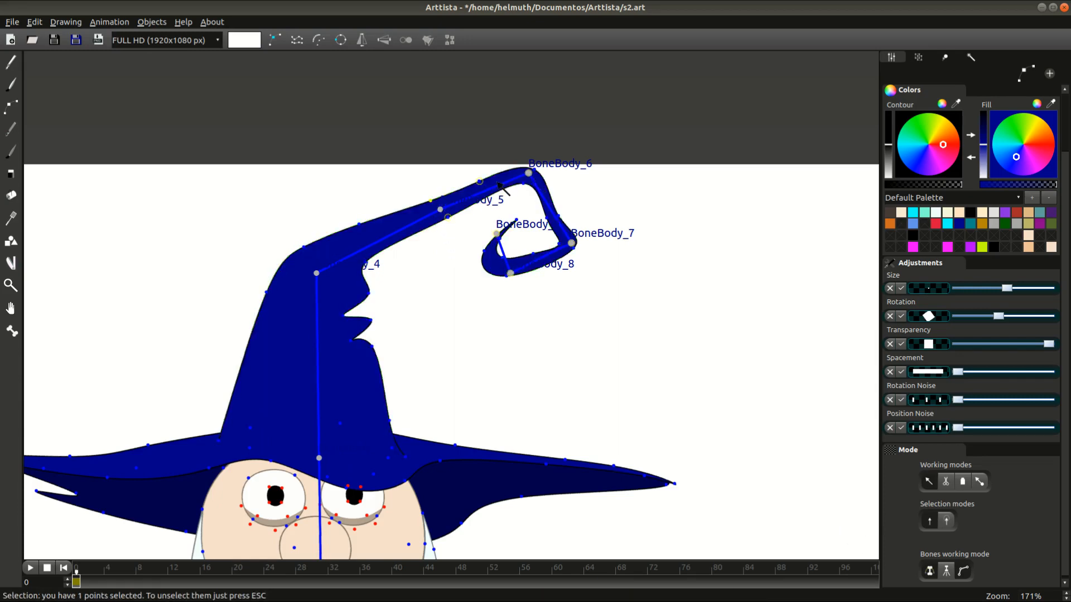
click(529, 173)
key(a)
Step: Test-move BoneBody_6 to check the hat's bend and undo the last movement
click(615, 191)
drag(528, 173, 446, 216)
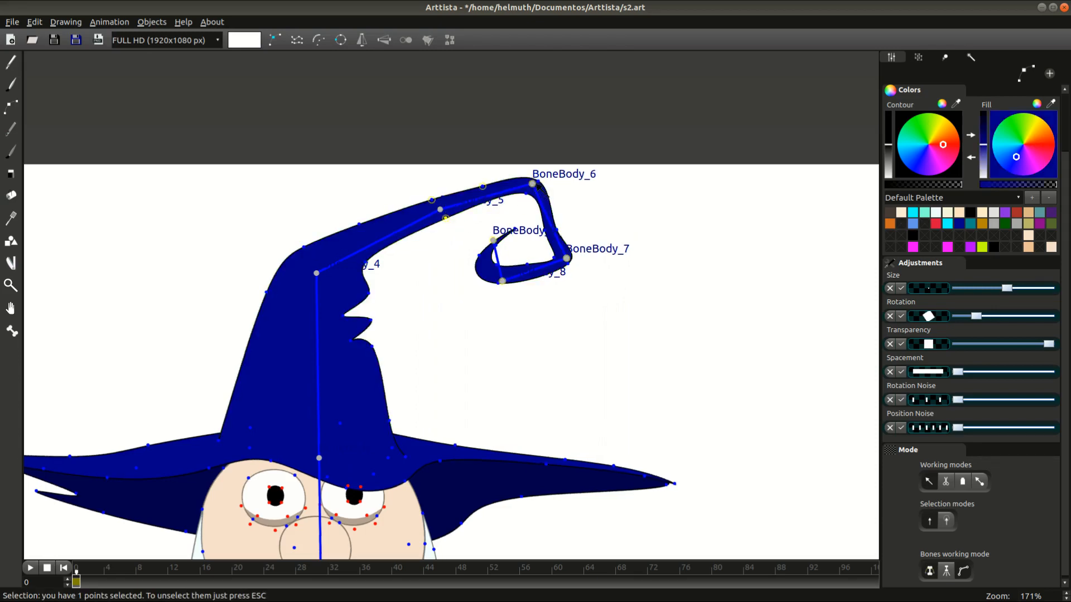
drag(538, 182, 530, 178)
key(ctrl+z)
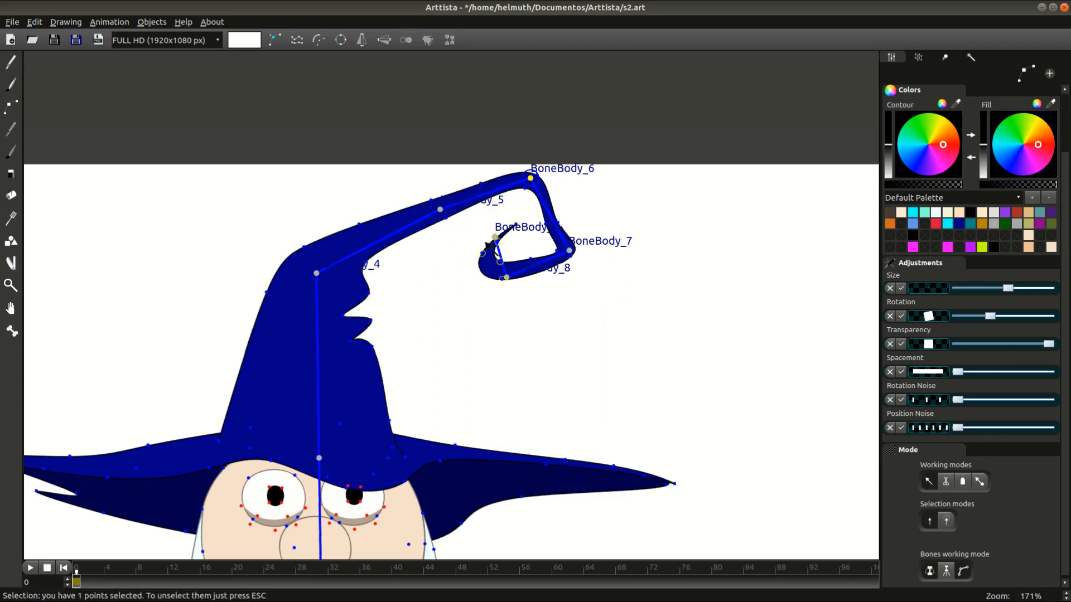
Step: Assign all points of the hat brim, eyes, nose, face, moustache and beard to BoneBody_3, leaving the BoneBody_2 joint out of the selection
scroll(437, 309, down, 2)
drag(466, 297, 515, 203)
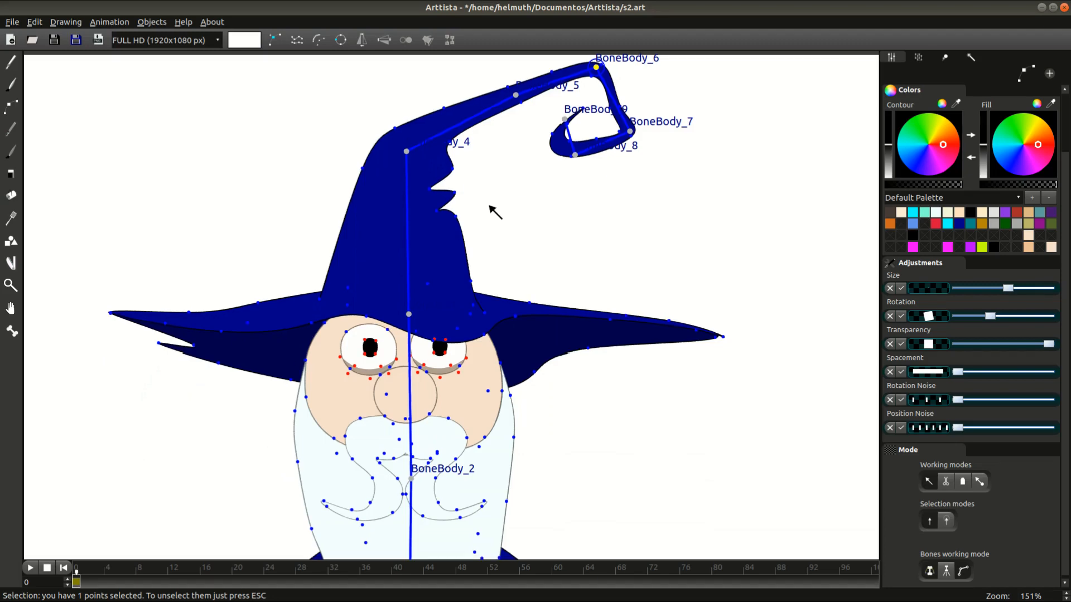
drag(651, 424, 613, 389)
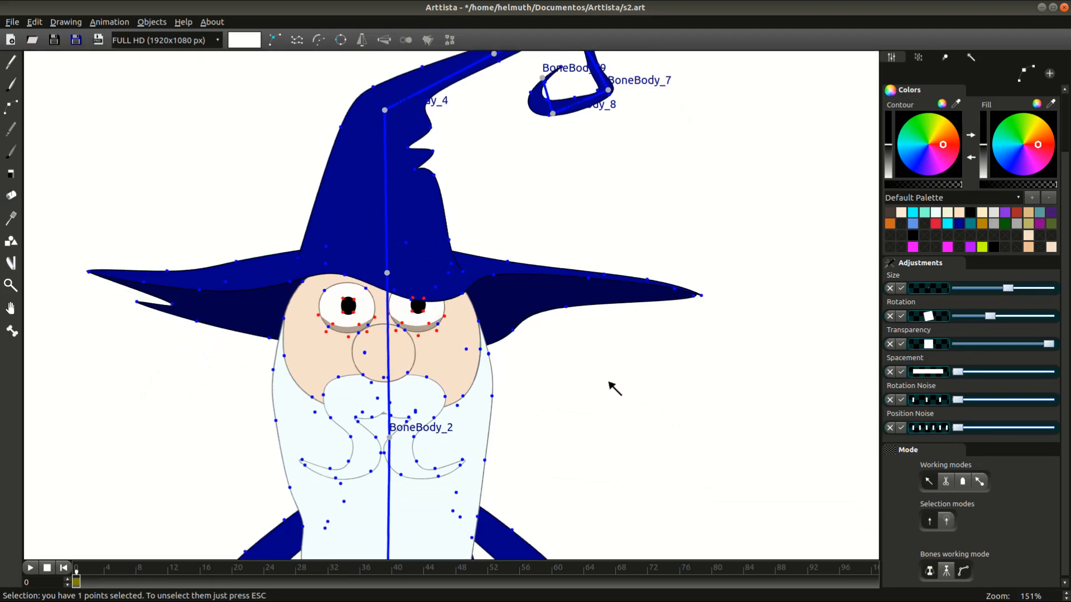
scroll(573, 363, down, 1)
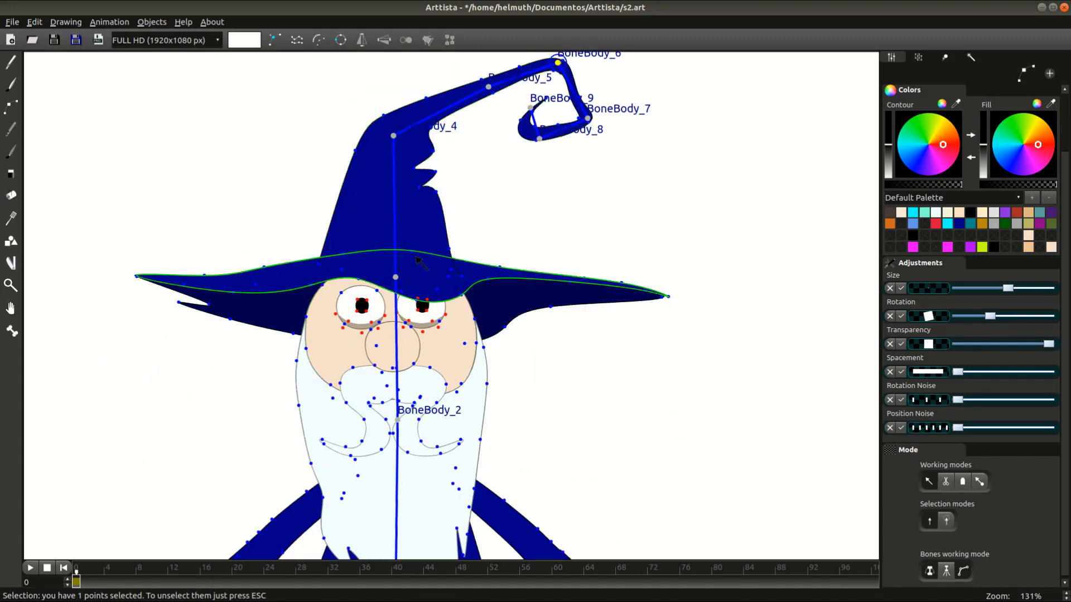
drag(398, 316, 447, 338)
drag(102, 260, 245, 336)
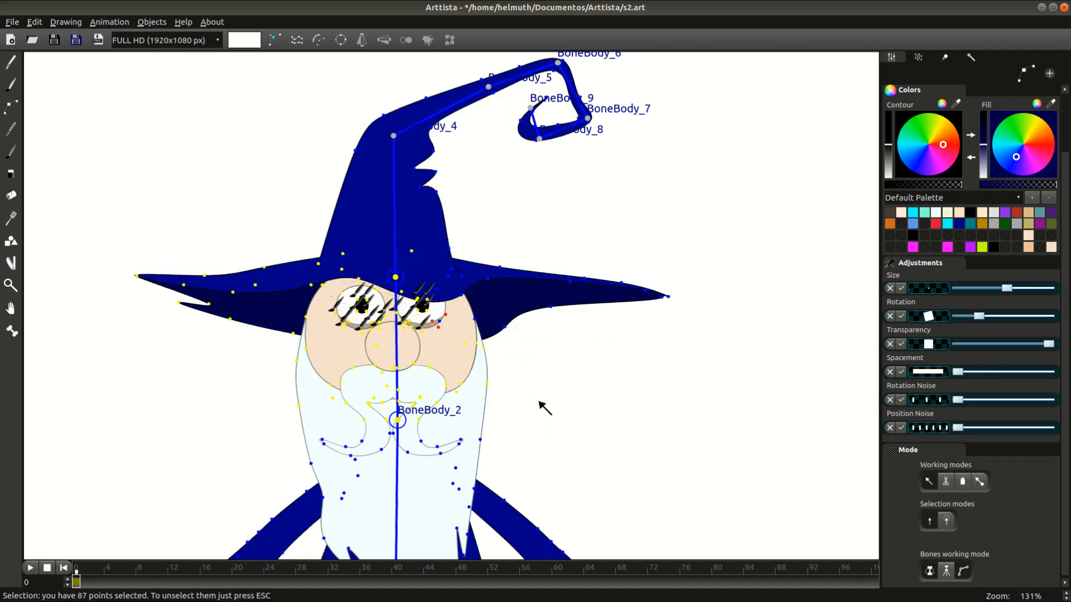
ctrl+click(399, 421)
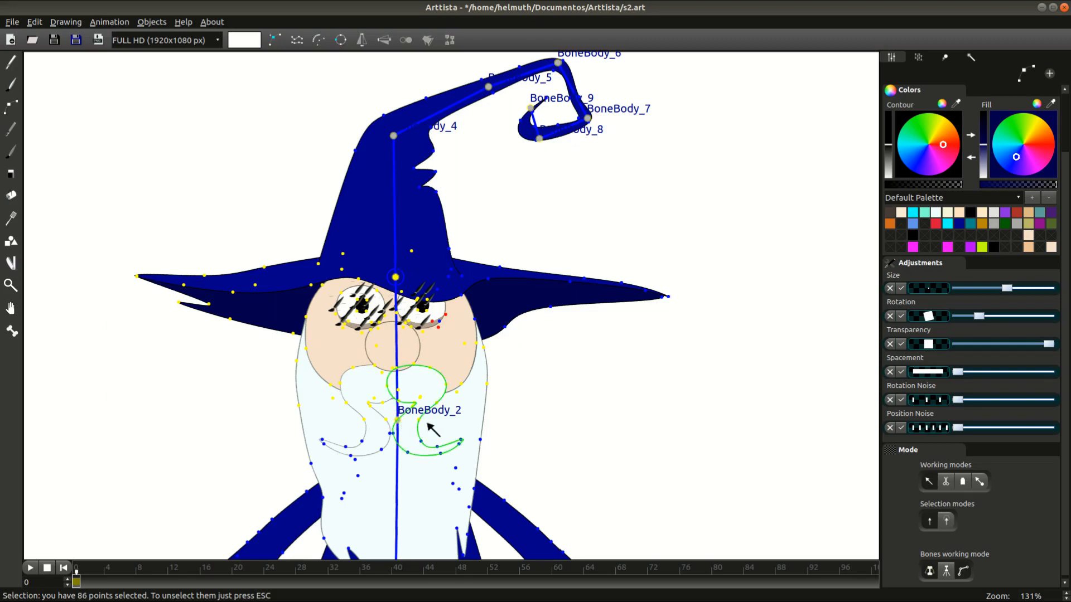
drag(521, 296, 127, 235)
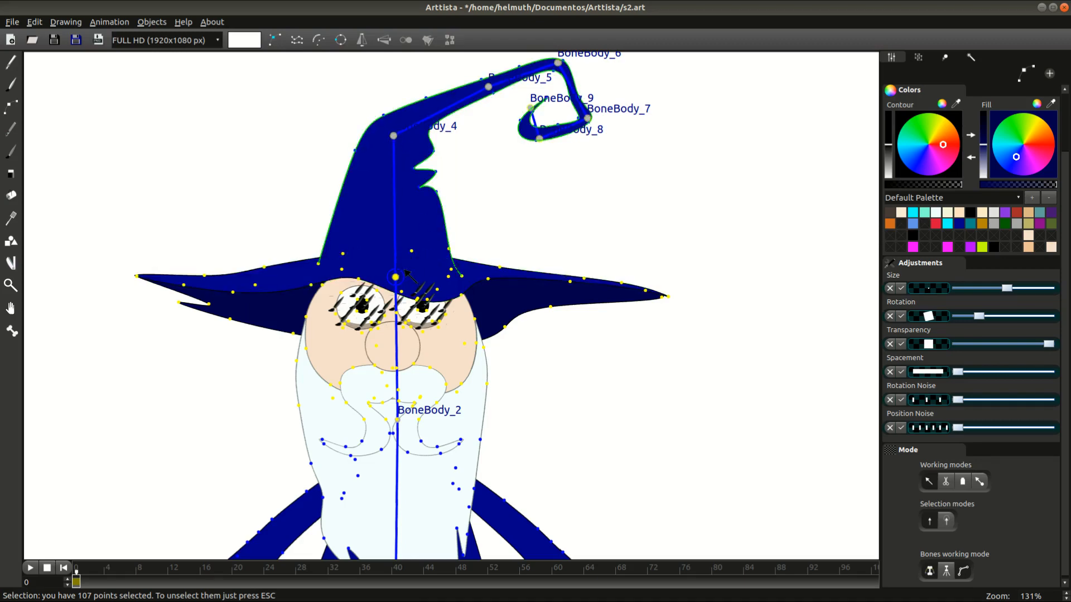
scroll(628, 438, down, 1)
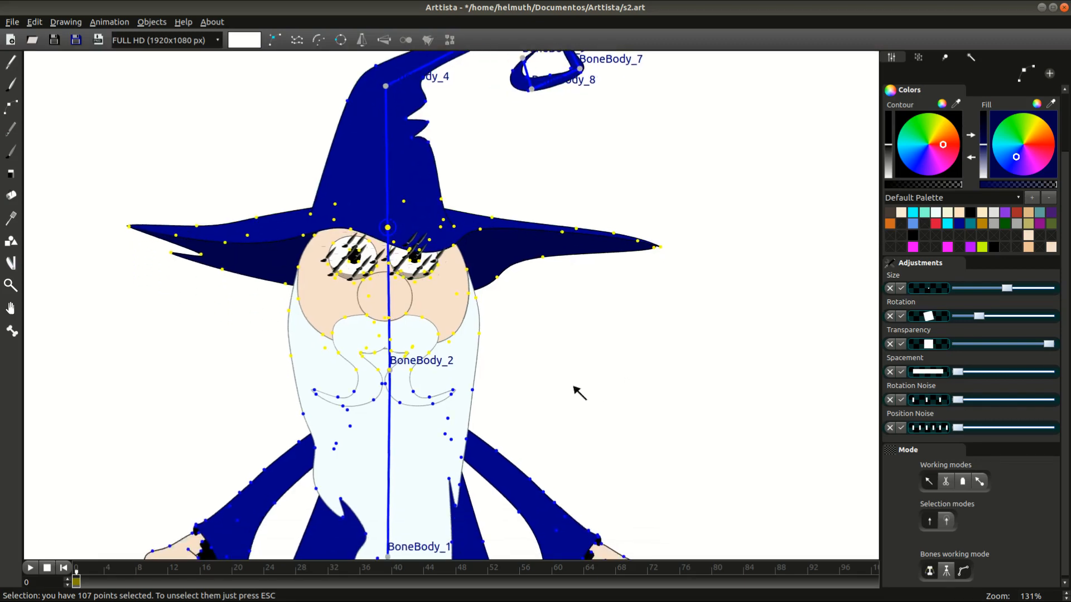
click(421, 391)
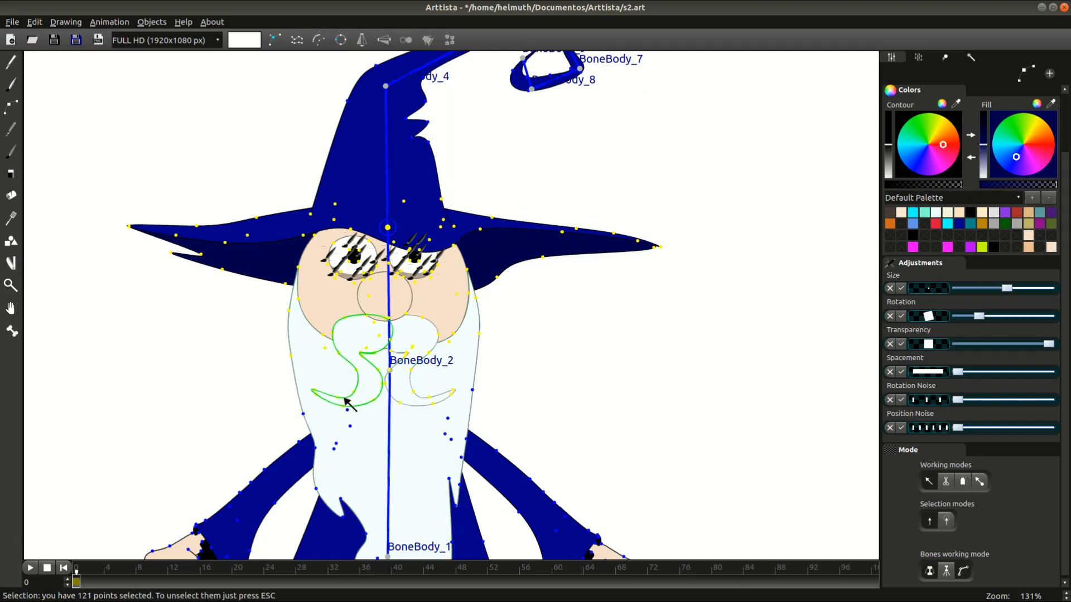
click(345, 398)
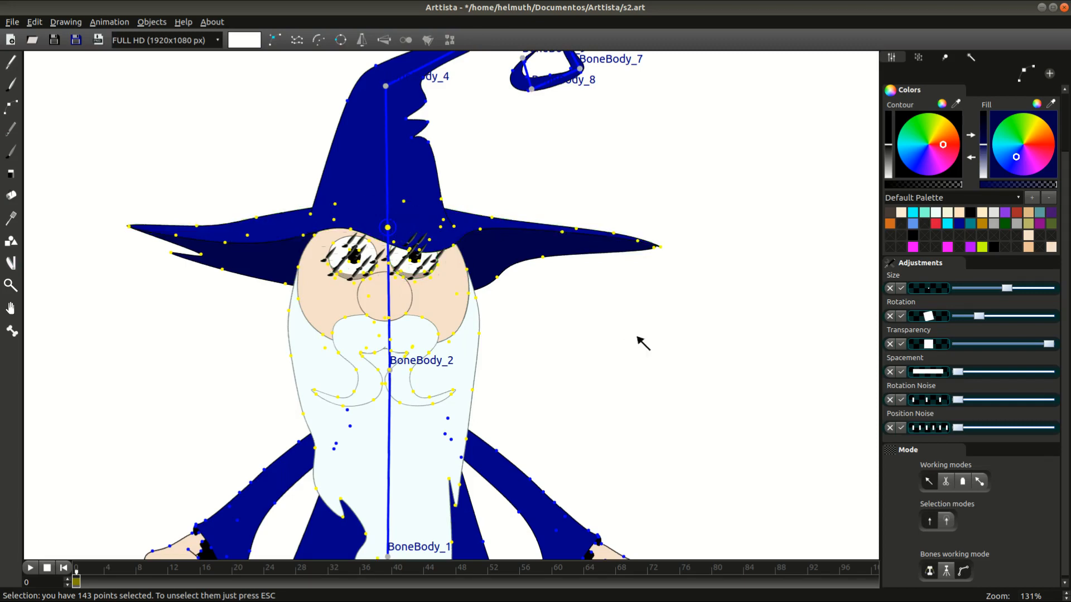
key(Return)
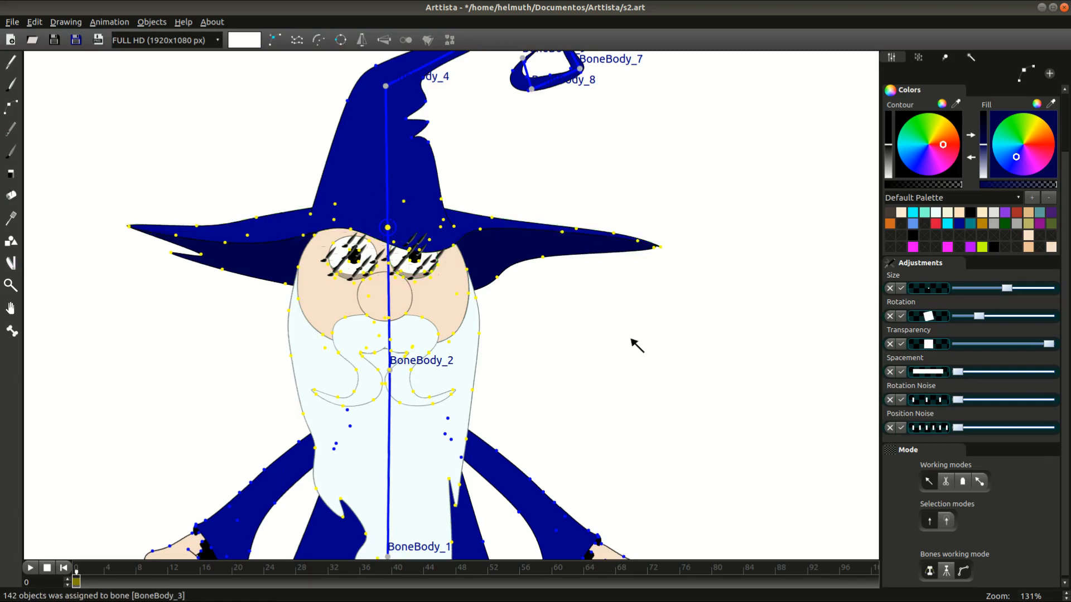
Step: Test-move BoneBody_3, undo that movement, and try moving the BoneBody_4 joint
key(Escape)
mouse_move(388, 227)
mouse_down()
mouse_move(449, 249)
mouse_move(391, 237)
mouse_move(335, 249)
mouse_move(405, 237)
mouse_move(475, 264)
mouse_move(322, 244)
mouse_move(440, 239)
mouse_move(401, 229)
mouse_up()
key(ctrl+z)
drag(387, 87, 386, 122)
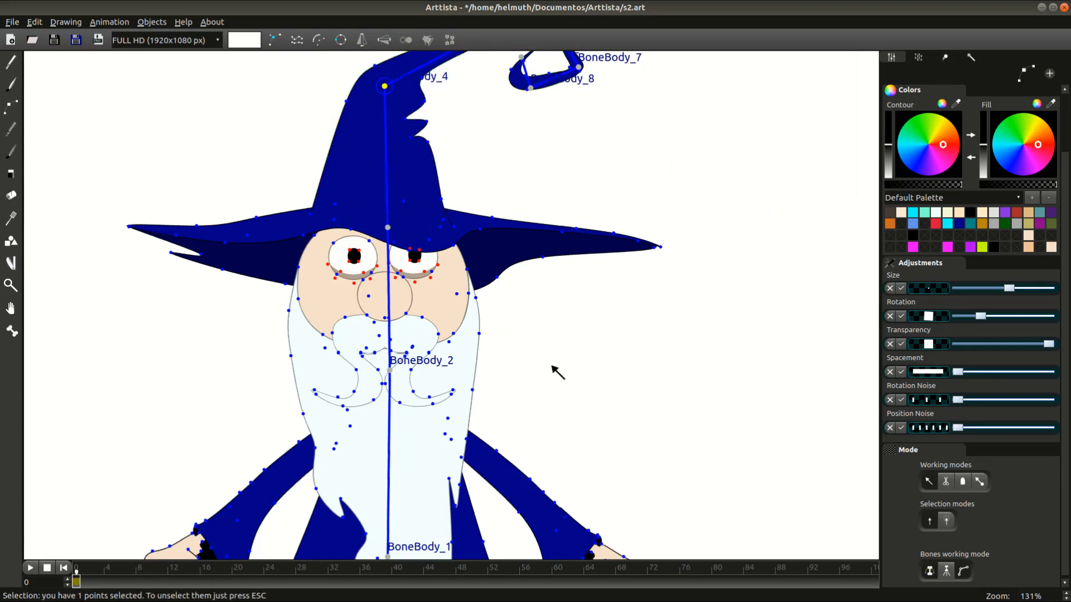
Step: Select the whole BoneBody skeleton together with the robe and isolate them from the other objects
scroll(553, 378, down, 2)
drag(556, 394, 538, 275)
click(430, 375)
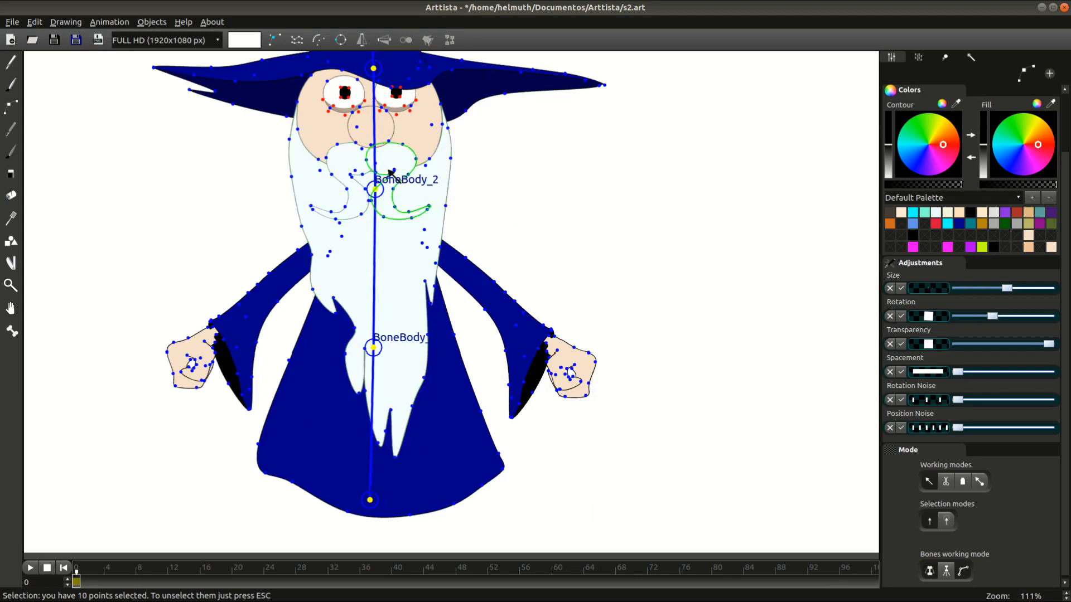
click(497, 167)
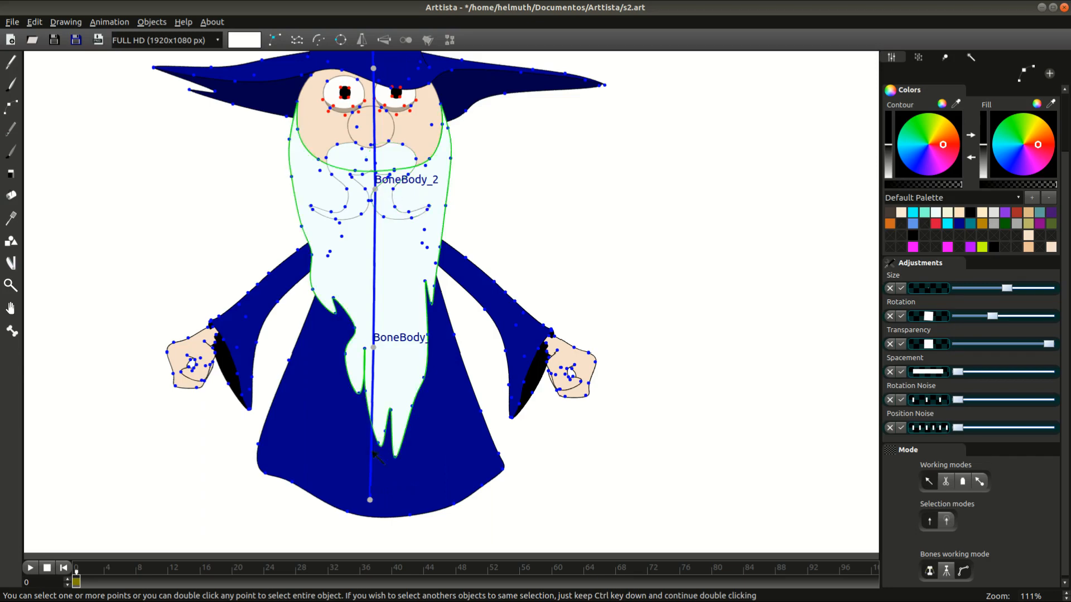
double_click(370, 500)
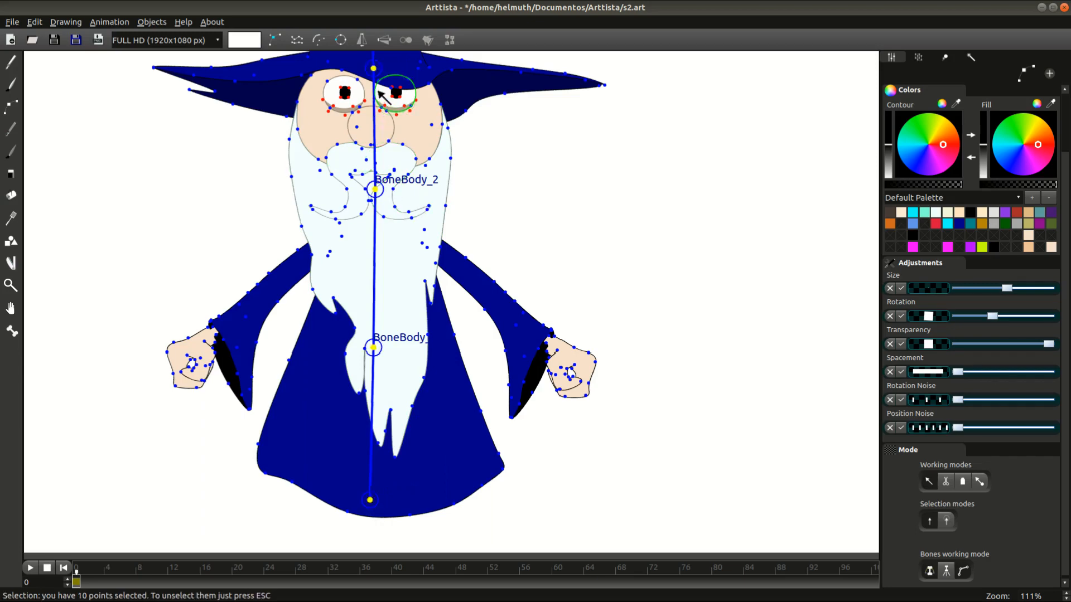
drag(445, 246, 446, 347)
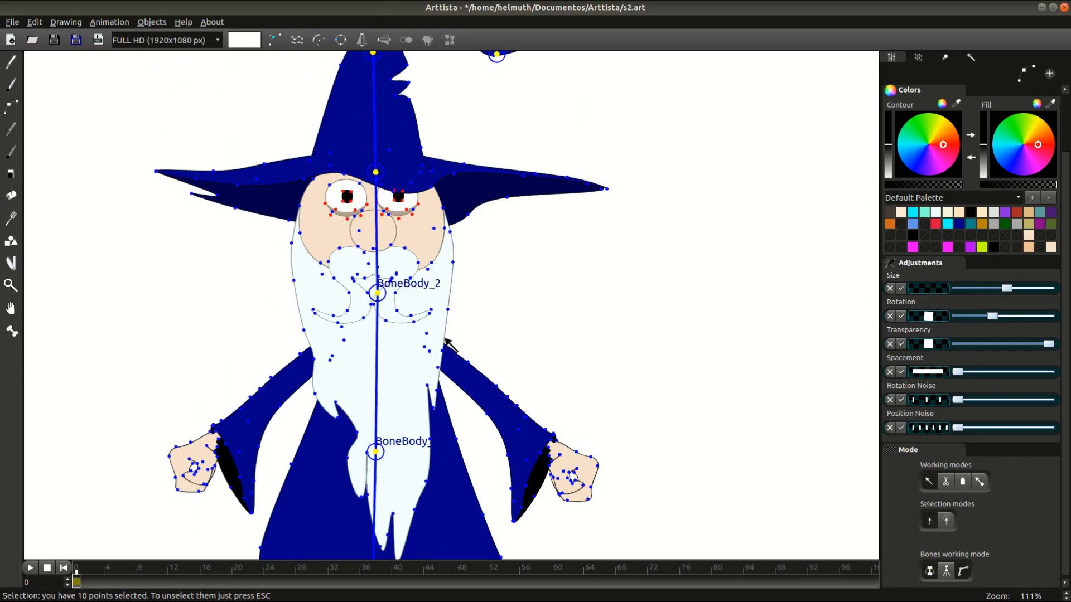
drag(422, 451, 442, 301)
scroll(513, 409, down, 2)
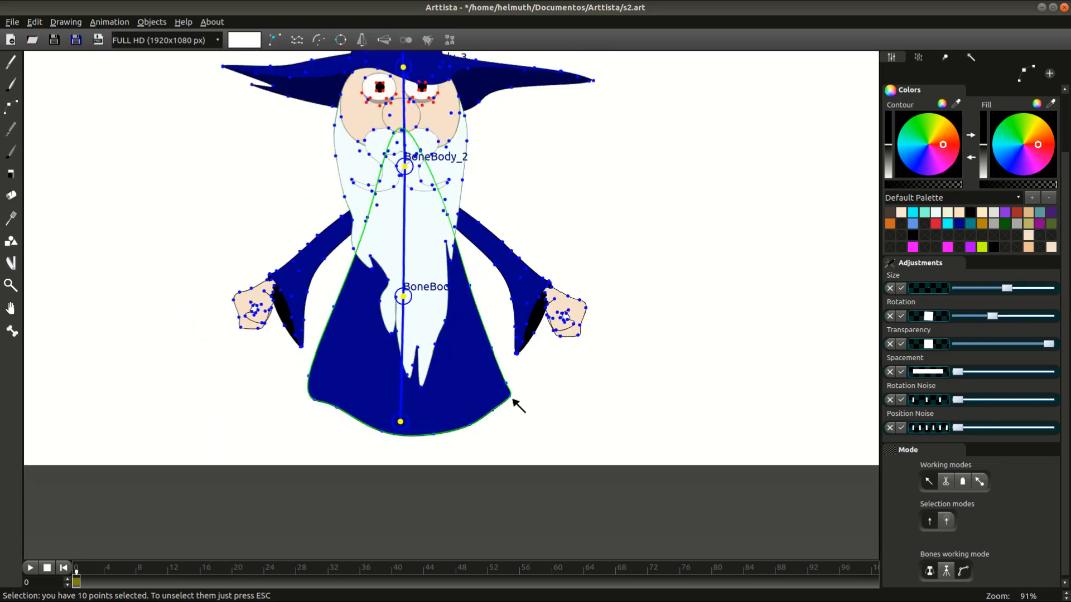
double_click(510, 396)
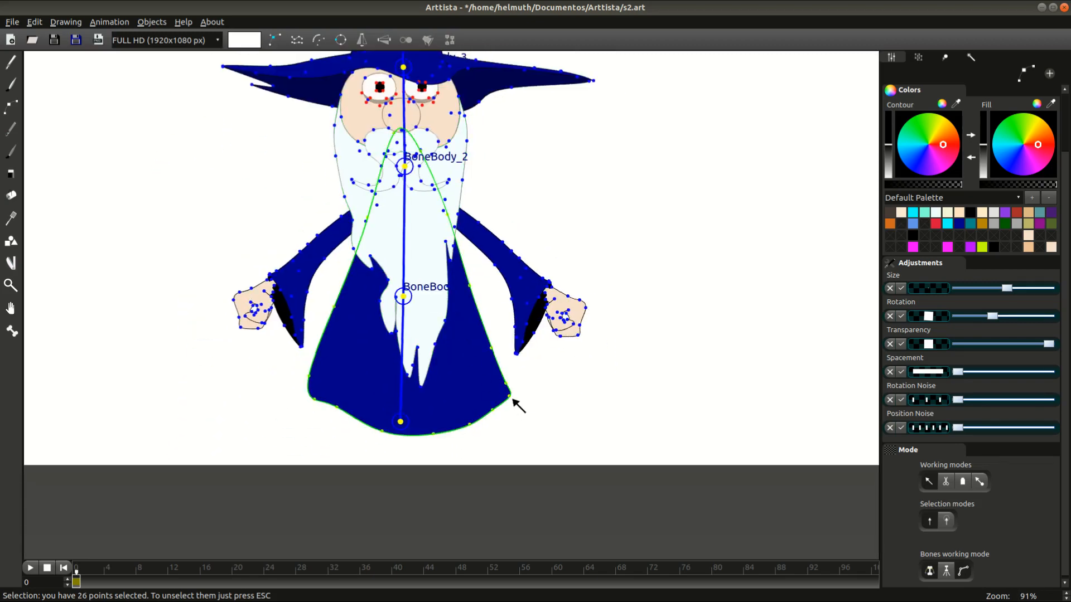
click(427, 40)
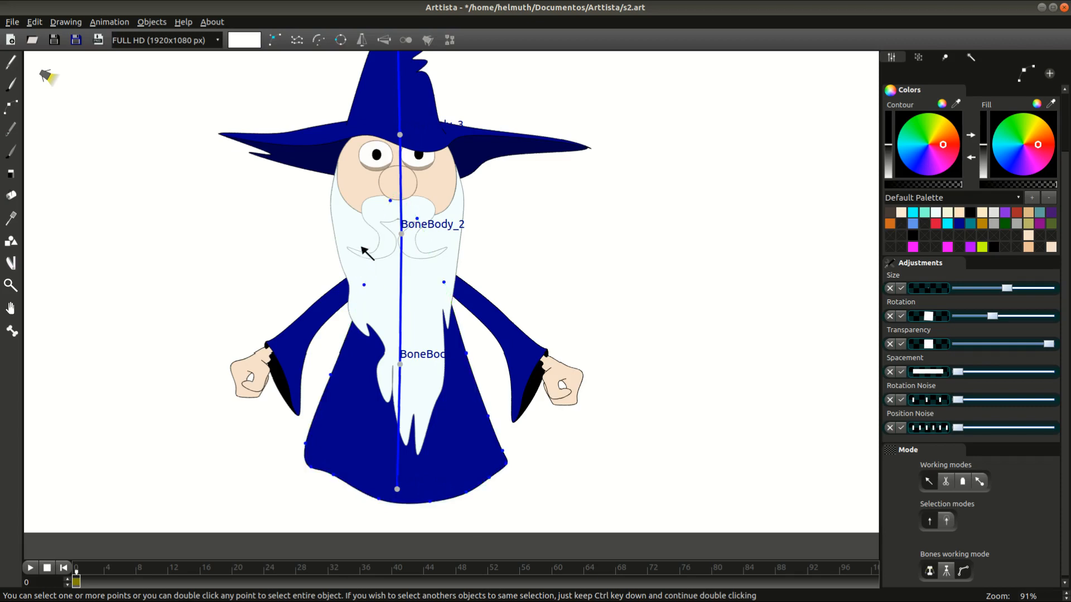
Step: Assign the four upper robe points behind the beard and the two points midway down the robe's sides to BoneBody_2
drag(326, 205, 468, 329)
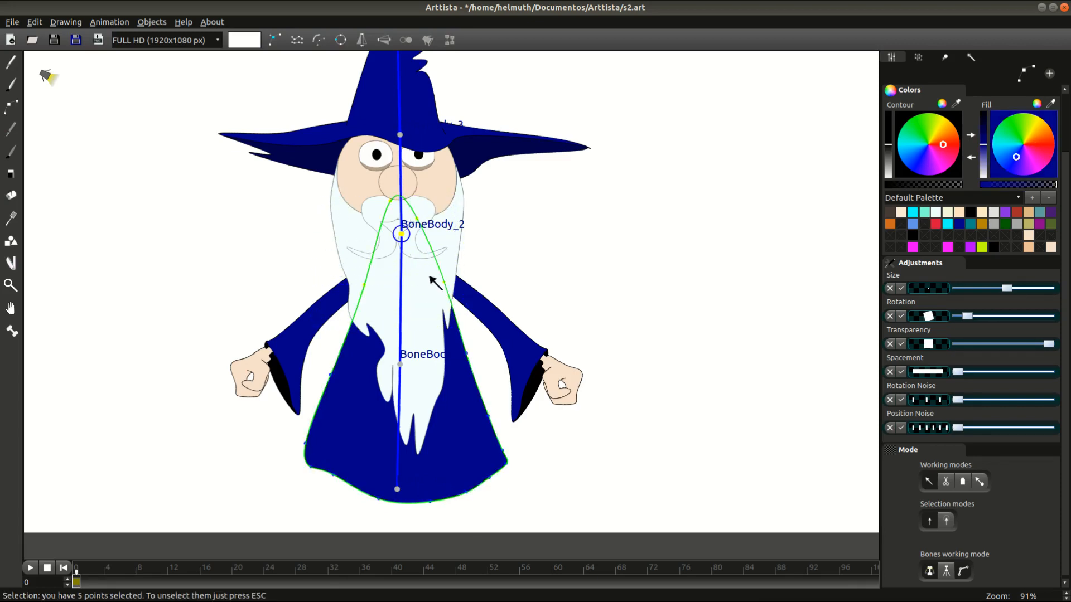
key(a)
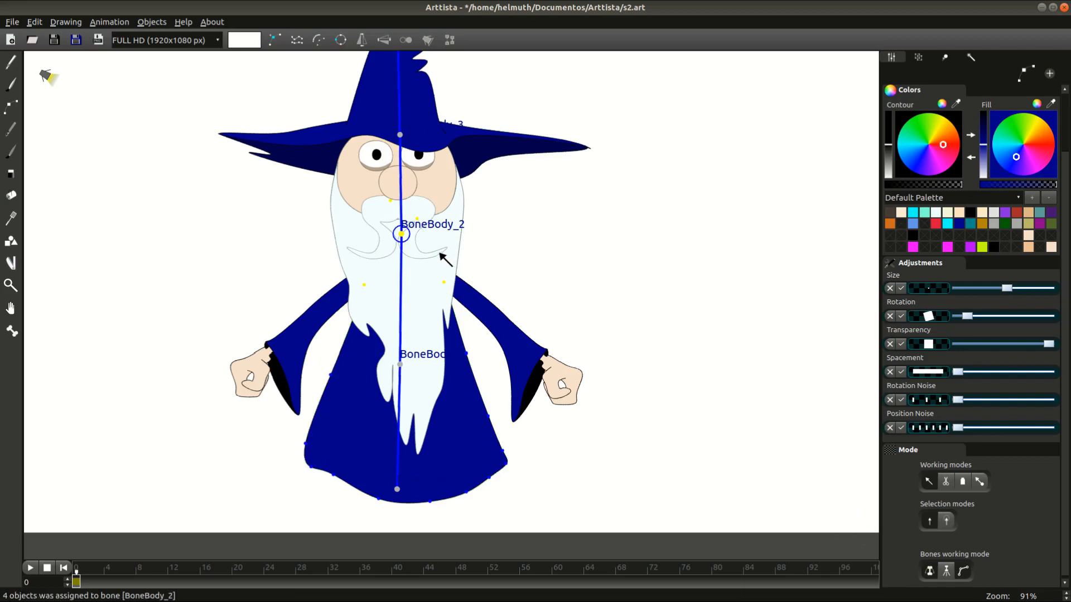
click(336, 339)
click(472, 368)
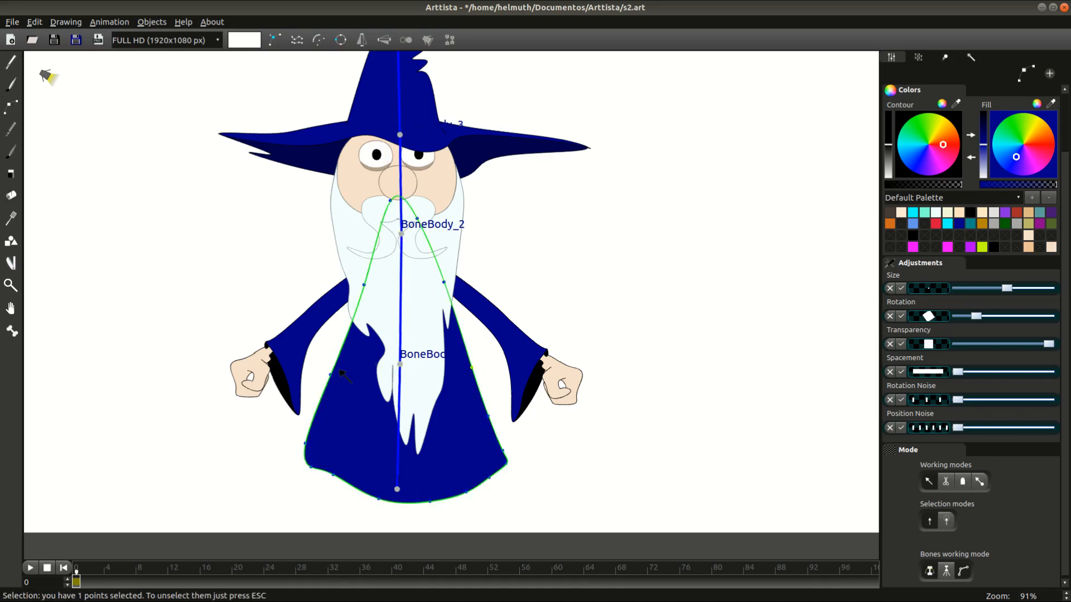
drag(349, 204, 455, 262)
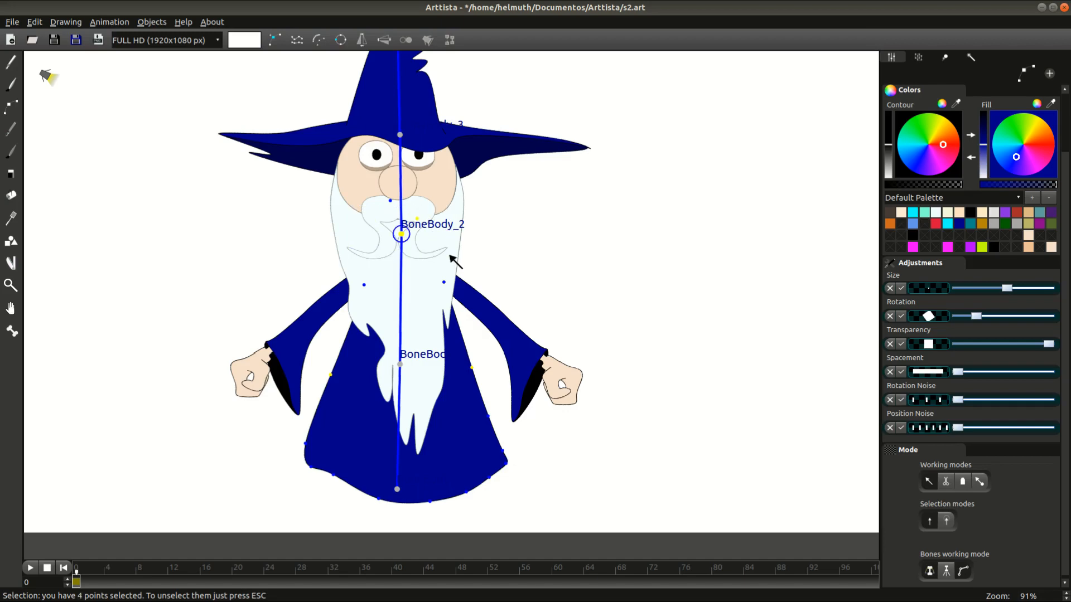
key(a)
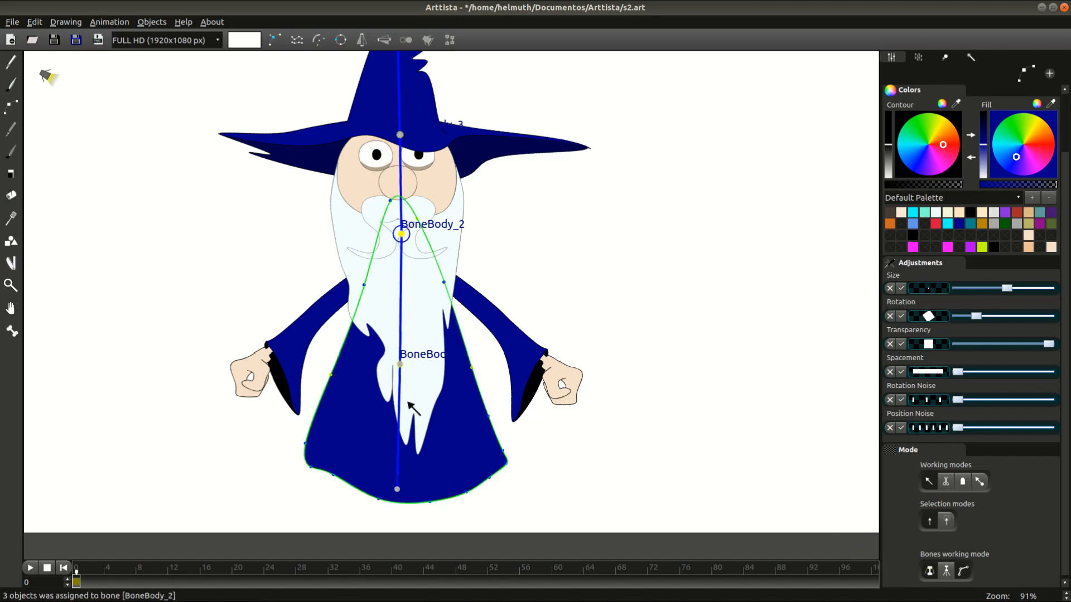
Step: Assign the three lower side points of the robe to BoneBody_1 and the seven points along its hem to BoneBody
click(400, 364)
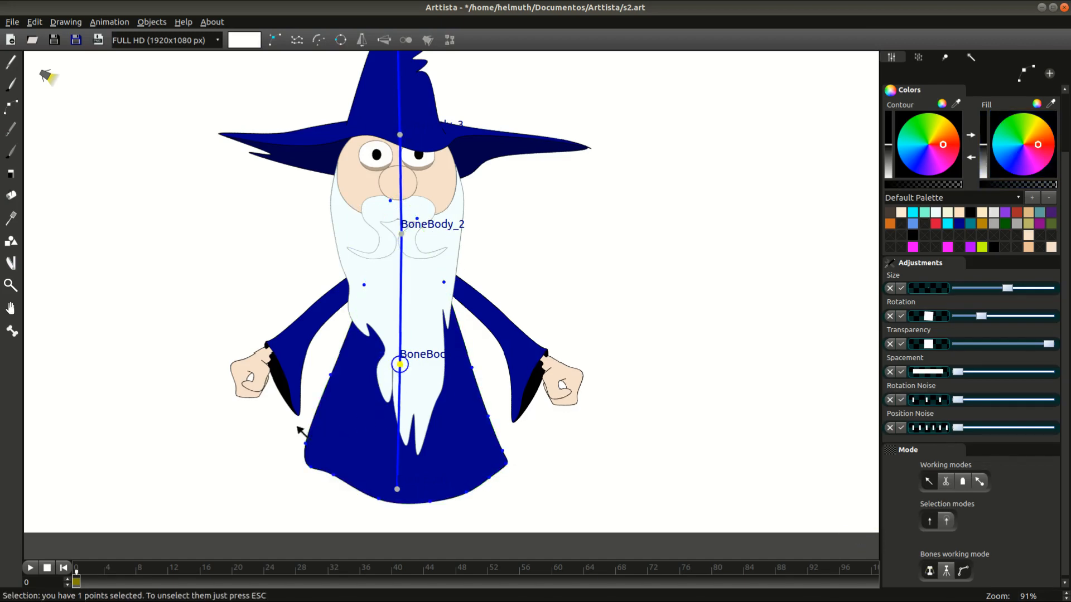
drag(326, 453, 327, 453)
drag(483, 402, 508, 454)
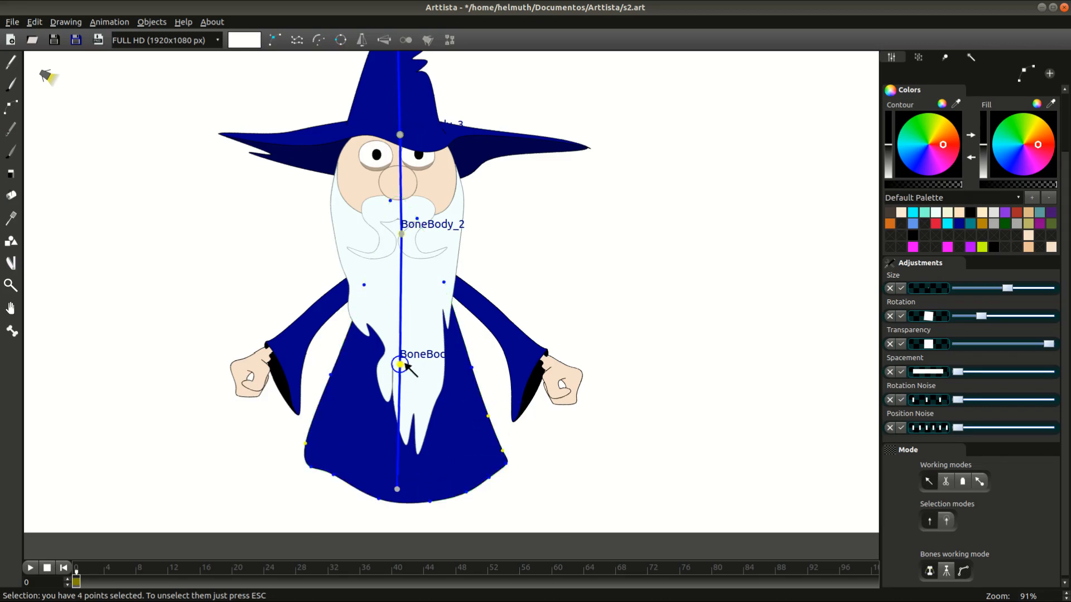
click(406, 364)
drag(288, 457, 536, 532)
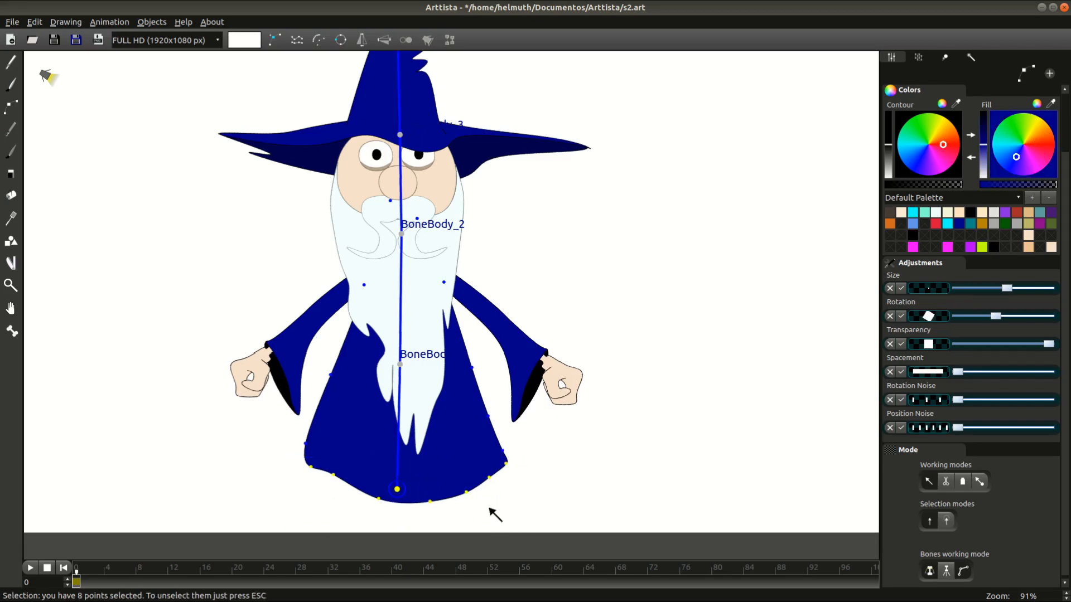
click(397, 490)
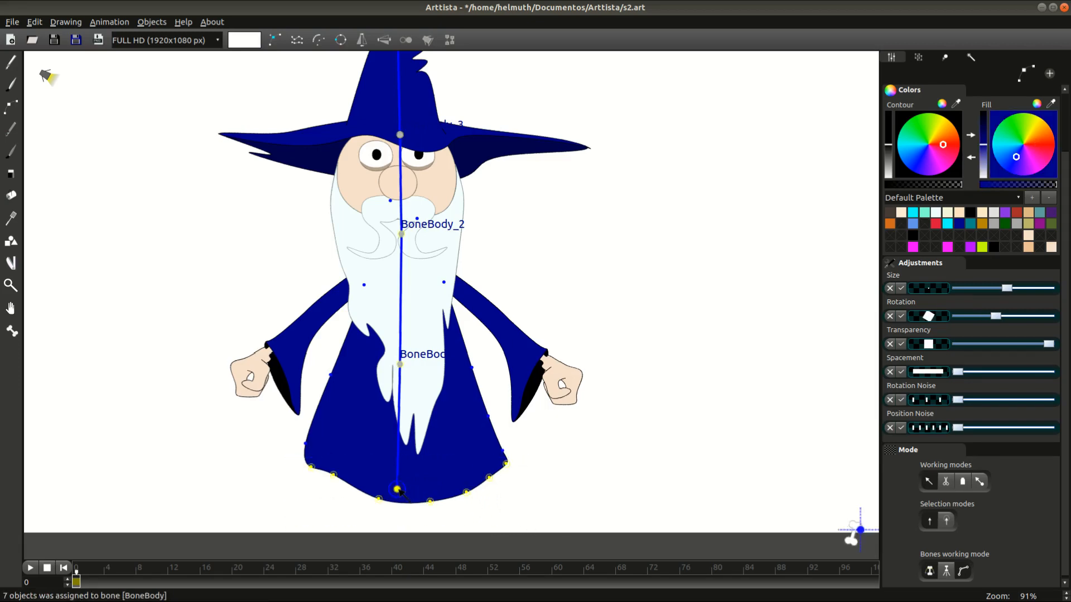
Step: Save the drawing file, test-move the BoneBody_3 joint, and undo that movement
scroll(514, 246, down, 2)
key(ctrl+s)
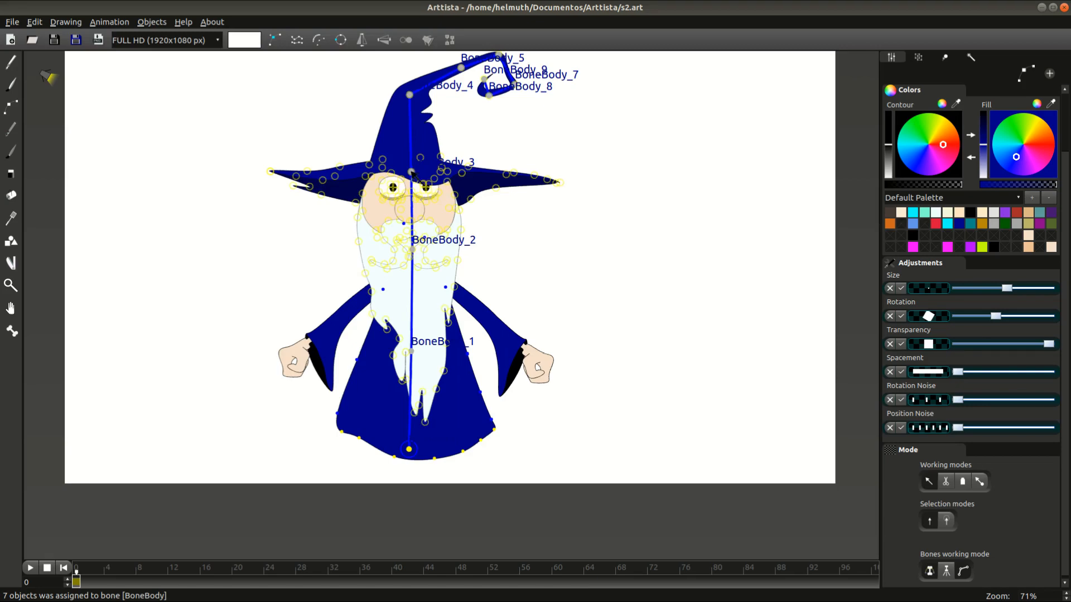
drag(414, 172, 432, 173)
key(ctrl+z)
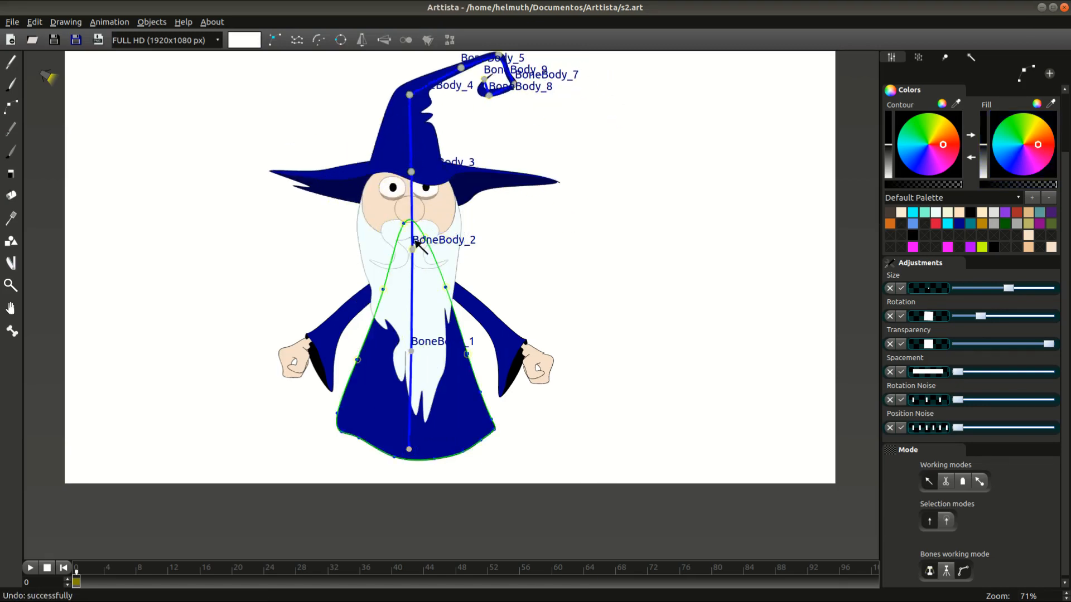
Step: Test-move the BoneBody_2 and BoneBody_1 joints to check how the robe deforms, undoing each movement
drag(416, 249, 455, 259)
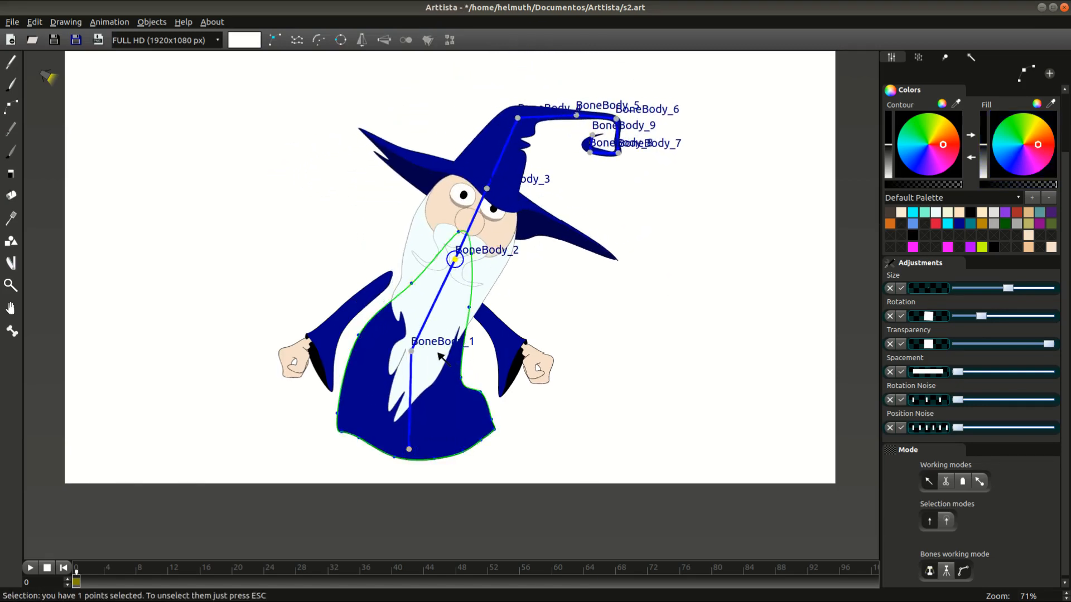
key(ctrl+z)
mouse_move(414, 355)
mouse_down()
mouse_move(451, 364)
mouse_move(423, 353)
mouse_up()
key(ctrl+z)
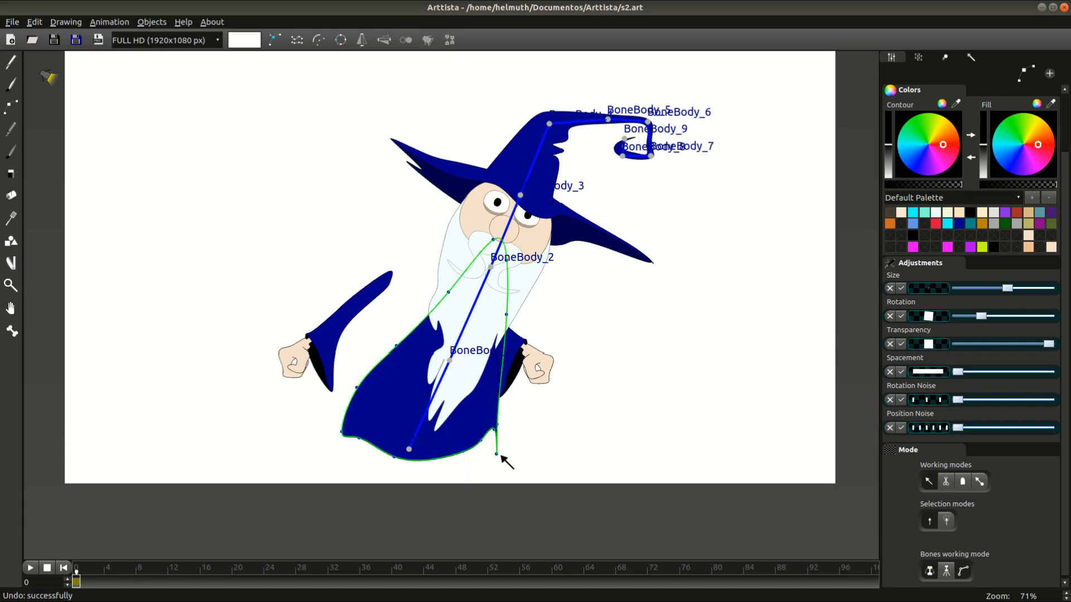
key(ctrl+z)
Step: Assign the lowest side point on each side of the robe, just above the hem, to BoneBody, testing the deformation with BoneBody_1
click(494, 422)
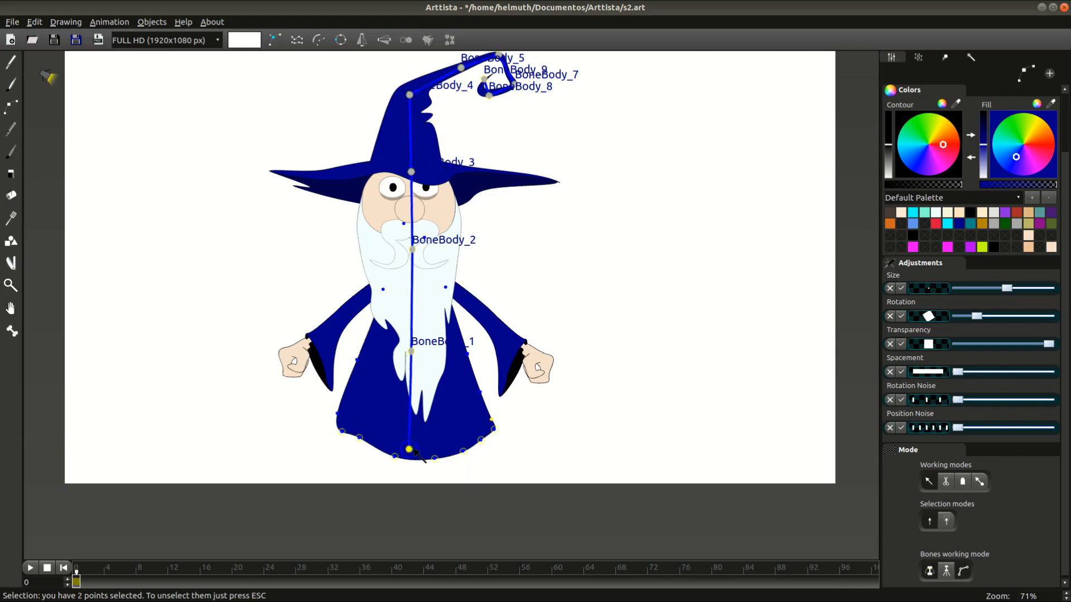
key(b)
click(570, 399)
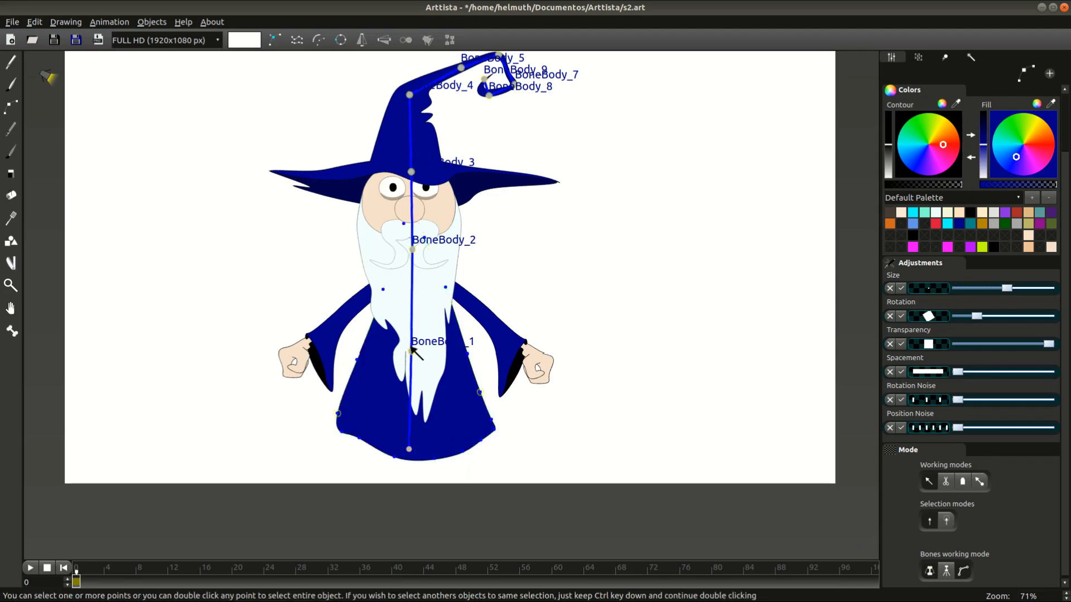
mouse_move(413, 352)
mouse_down()
mouse_move(439, 356)
mouse_move(390, 355)
mouse_move(435, 356)
mouse_move(394, 354)
mouse_move(413, 351)
mouse_up()
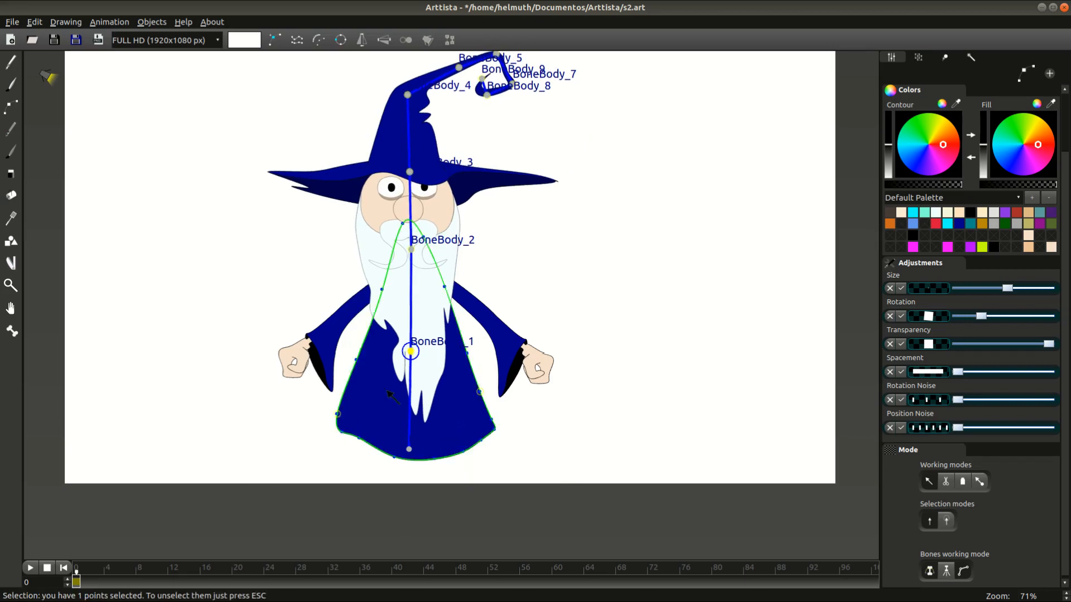
click(337, 414)
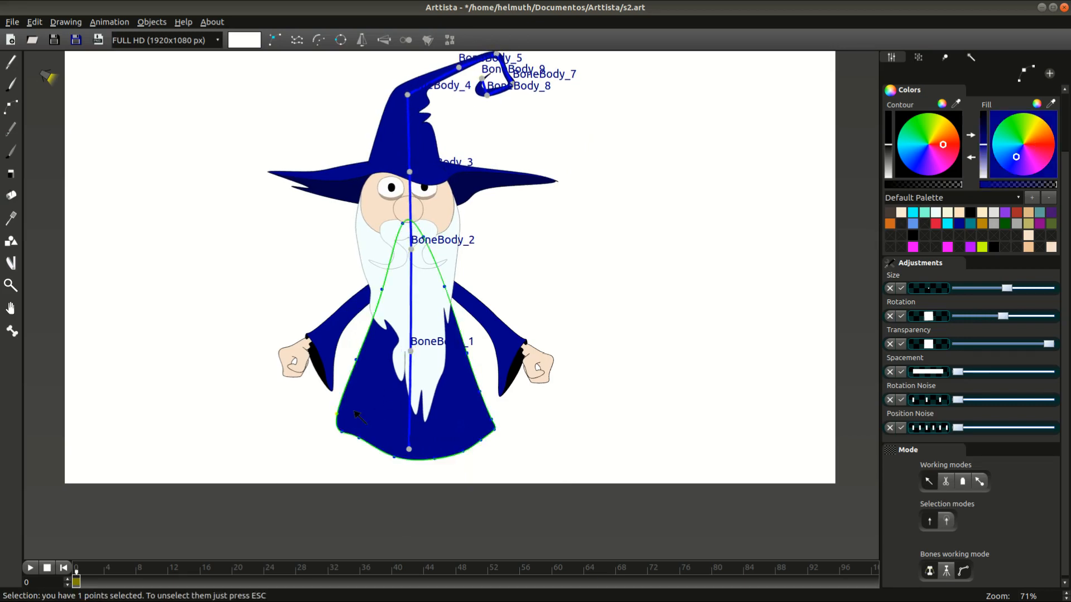
shift+click(408, 449)
key(b)
click(648, 439)
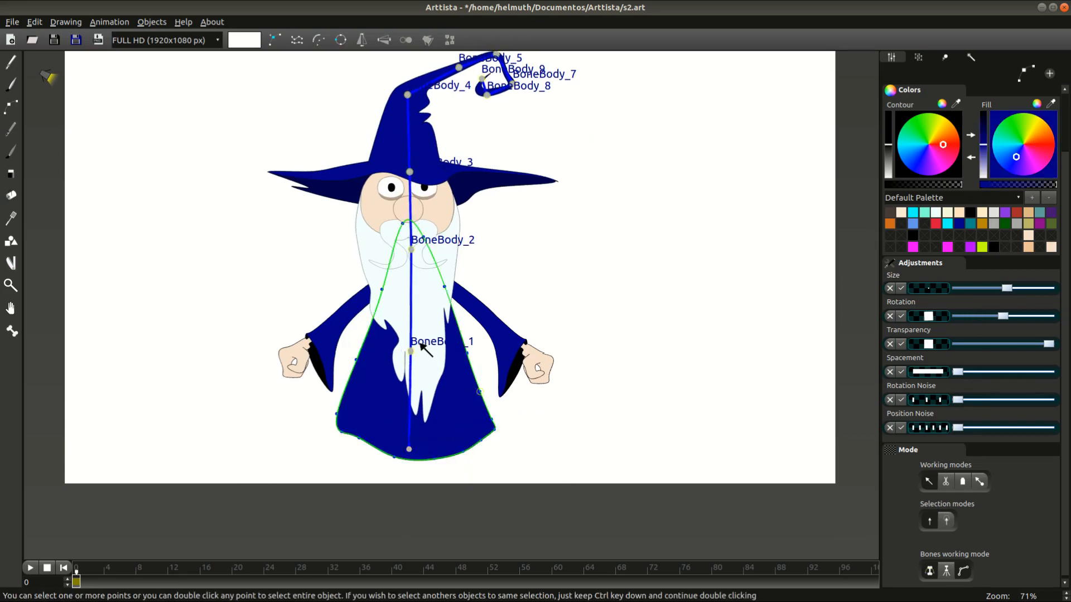
mouse_move(411, 352)
mouse_down()
mouse_move(368, 351)
mouse_move(435, 352)
mouse_move(409, 351)
mouse_up()
key(ctrl+z)
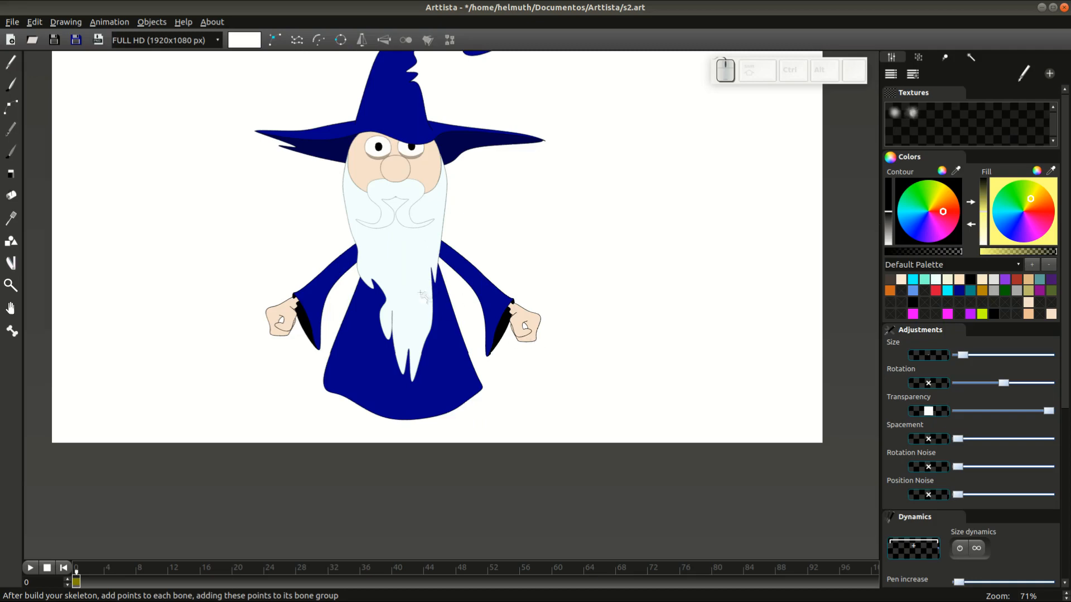
Step: Create a skeleton named BoneArm1 running from behind the beard down the left sleeve to the fist
click(381, 234)
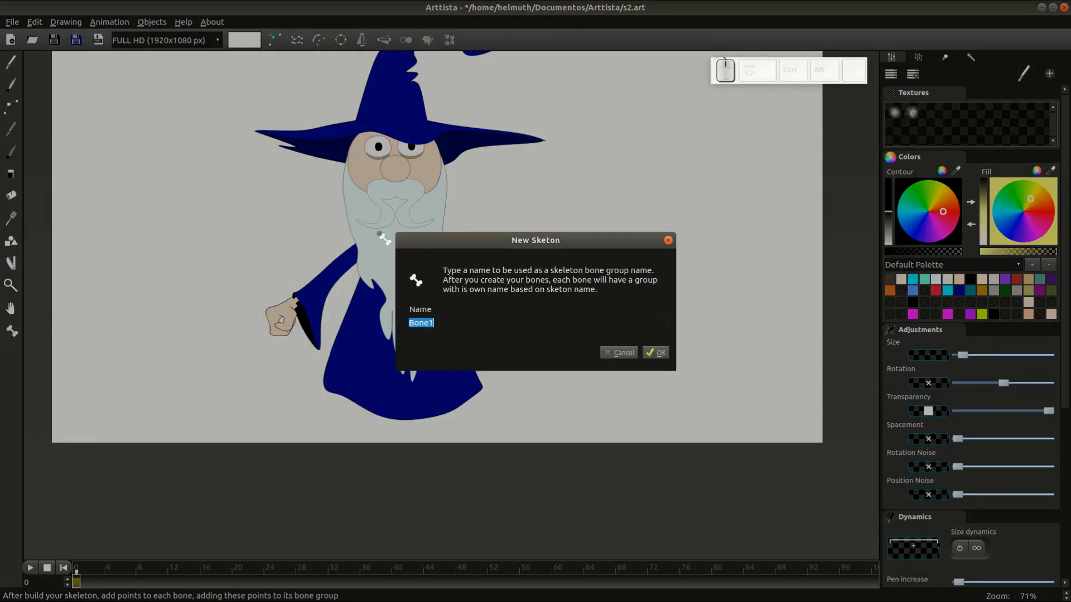
text(BoneArm)
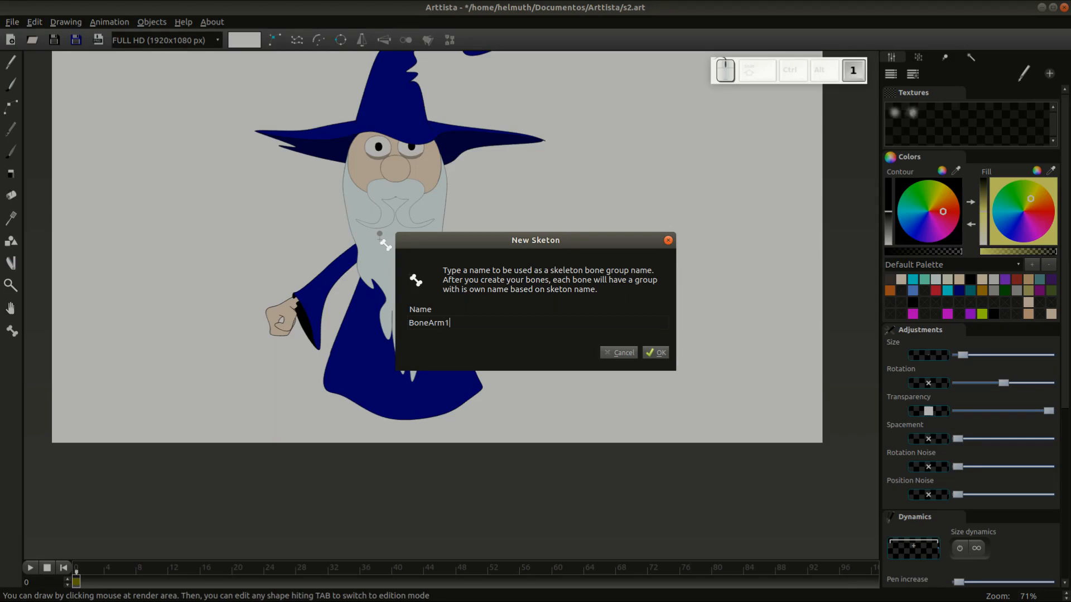
text(1)
key(Return)
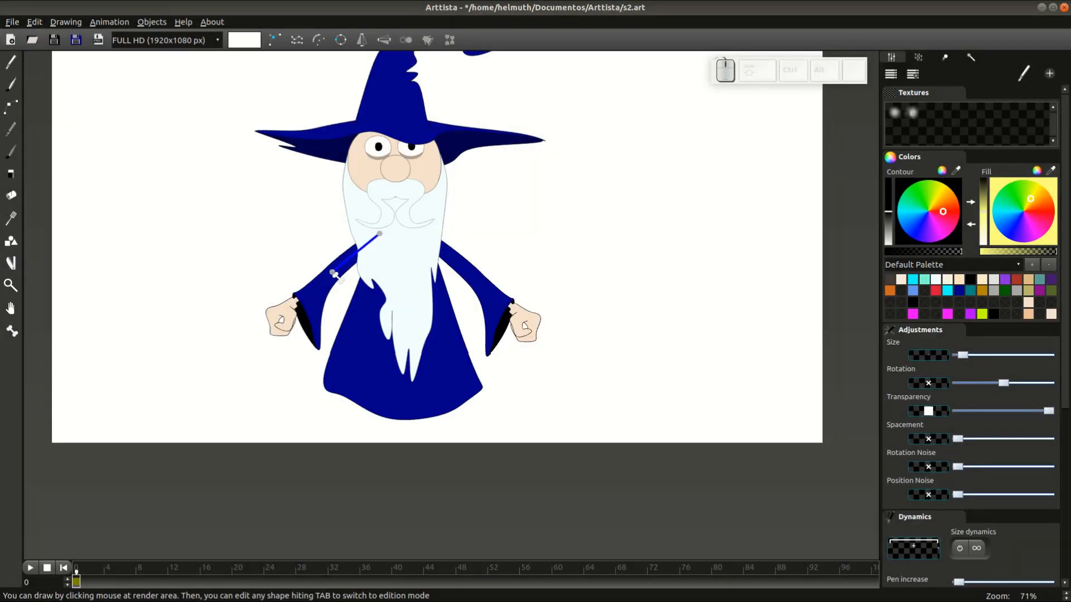
click(332, 274)
click(270, 324)
right_click(270, 324)
key(Tab)
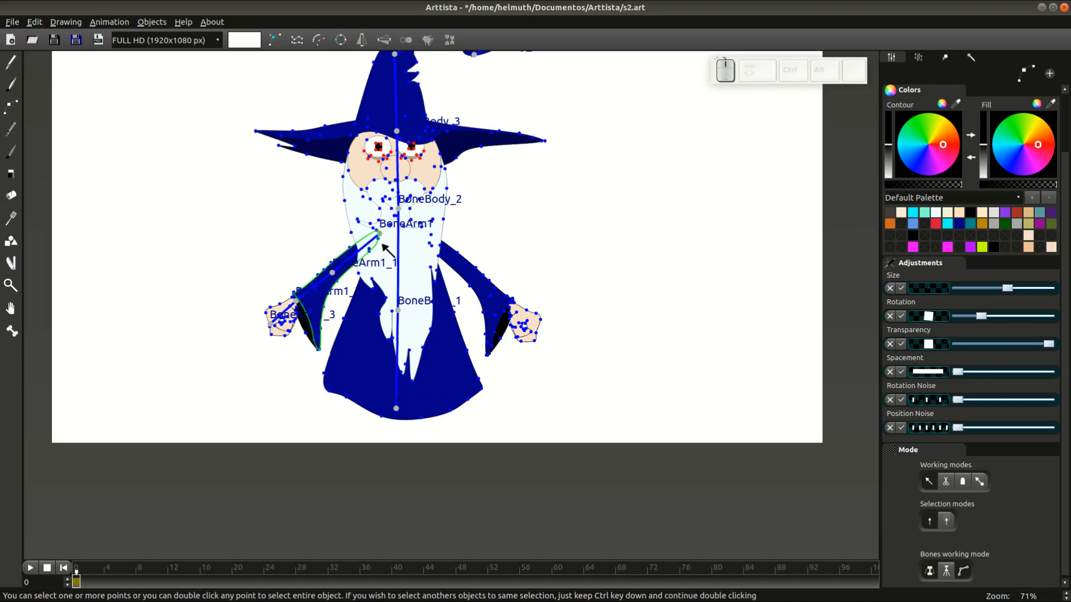
Step: Create a skeleton named BoneArm2 running from behind the beard down the right sleeve to the fist
key(Tab)
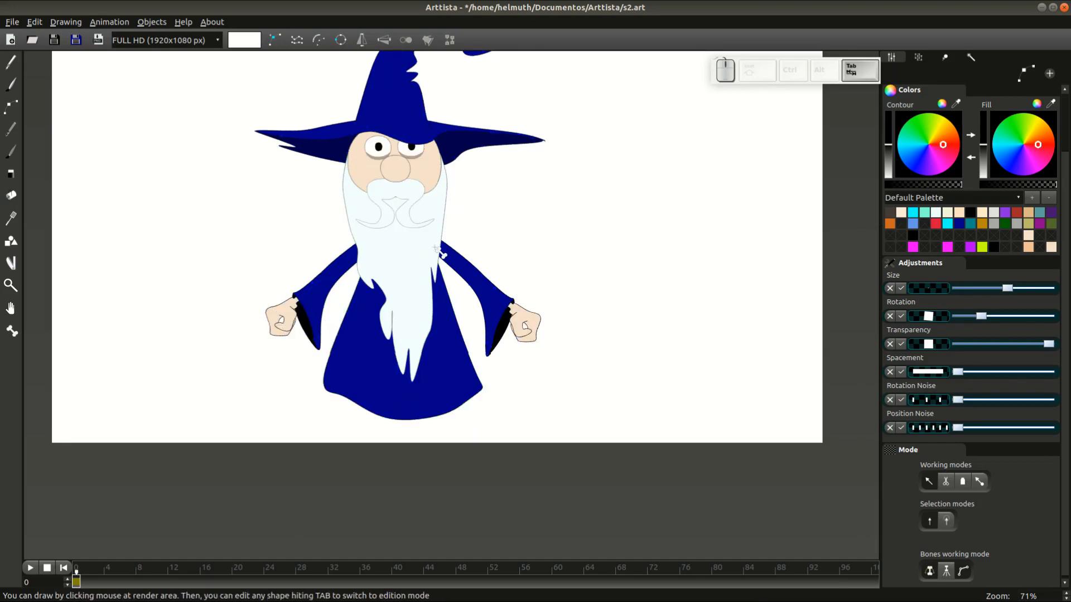
key(Tab)
key(Tab)
click(427, 238)
key(End)
key(BackSpace)
text(Arm2)
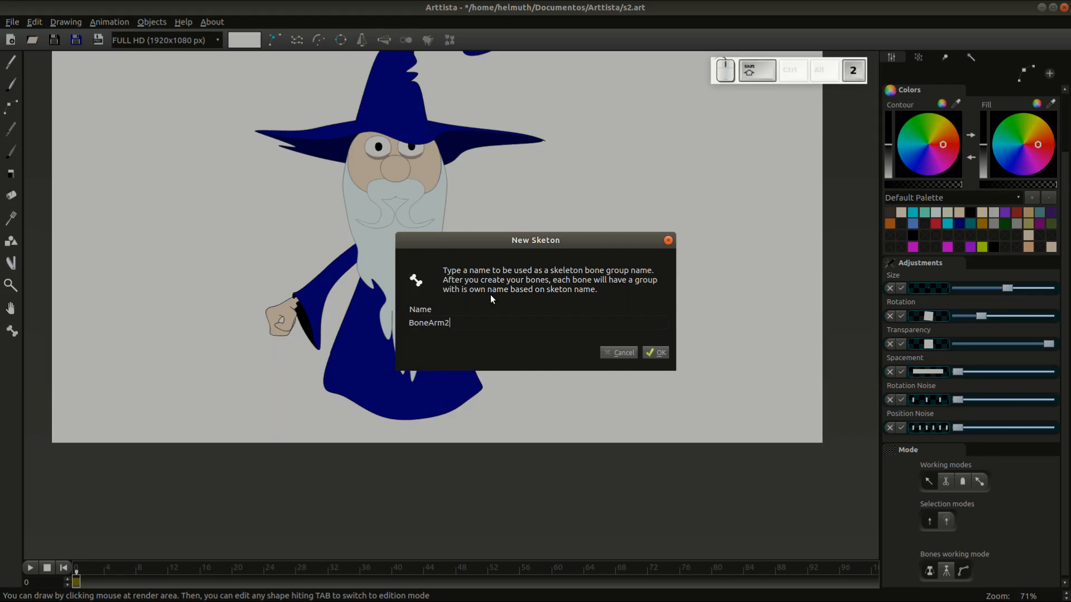
key(Return)
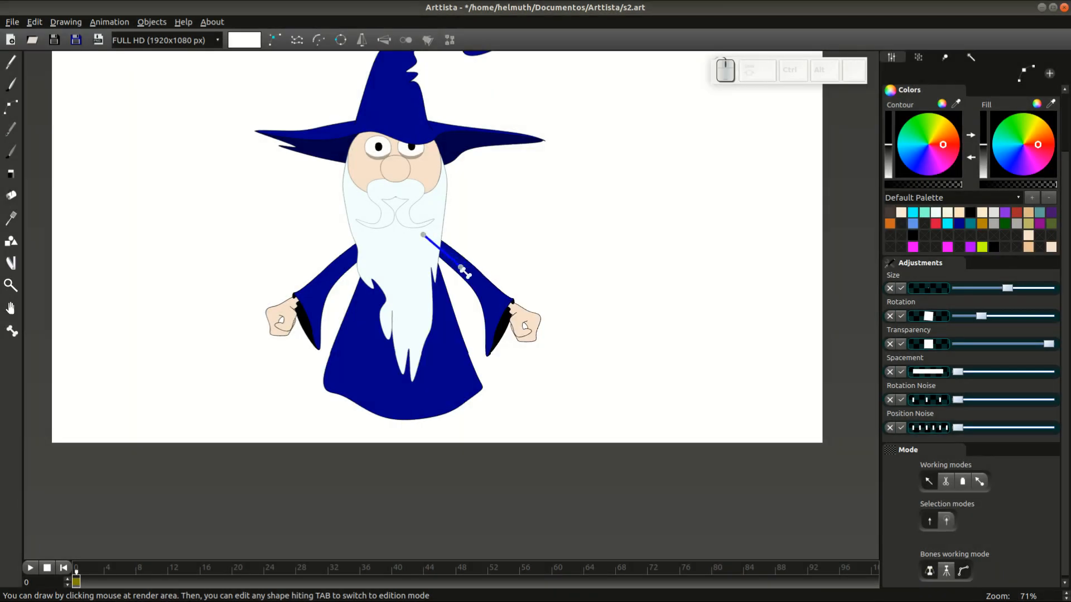
click(468, 270)
click(507, 302)
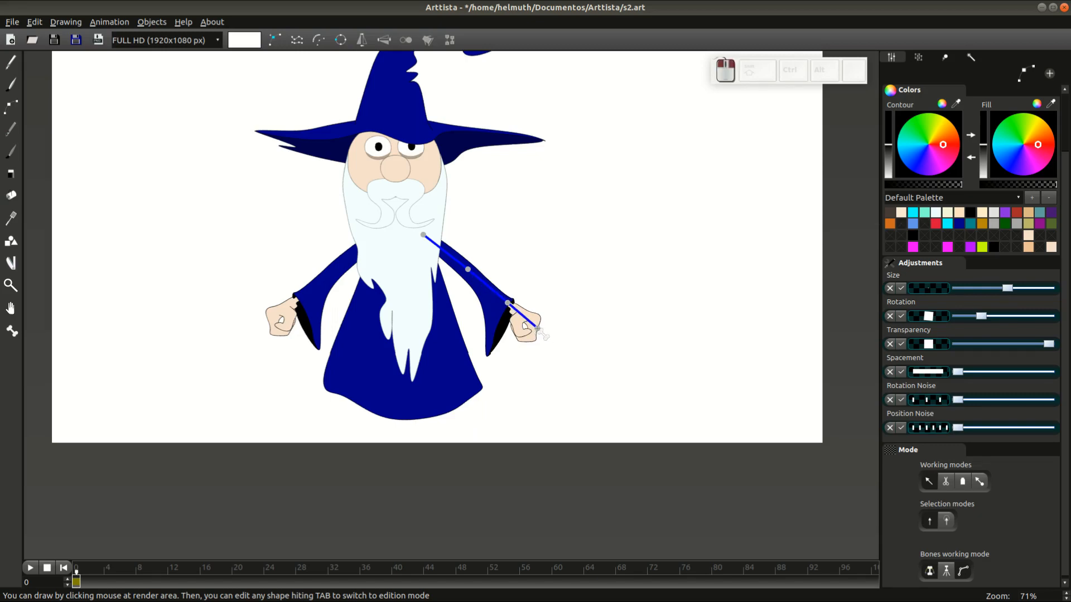
click(536, 328)
key(Tab)
Step: Select the right sleeve and hand together with the BoneArm2 skeleton and isolate them from the other objects
scroll(560, 376, up, 4)
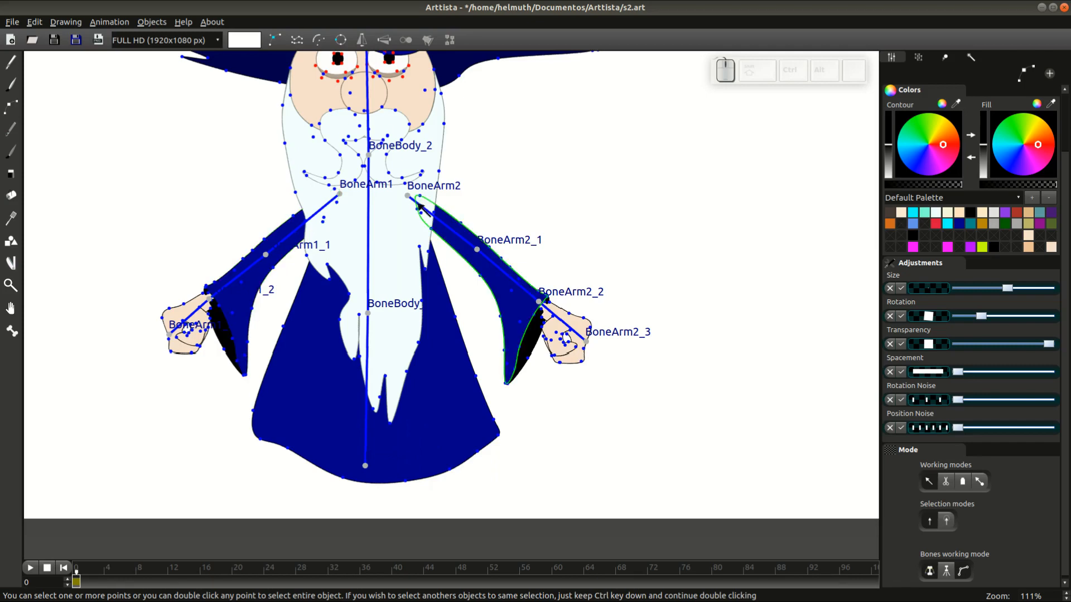
double_click(504, 349)
key(ctrl+f)
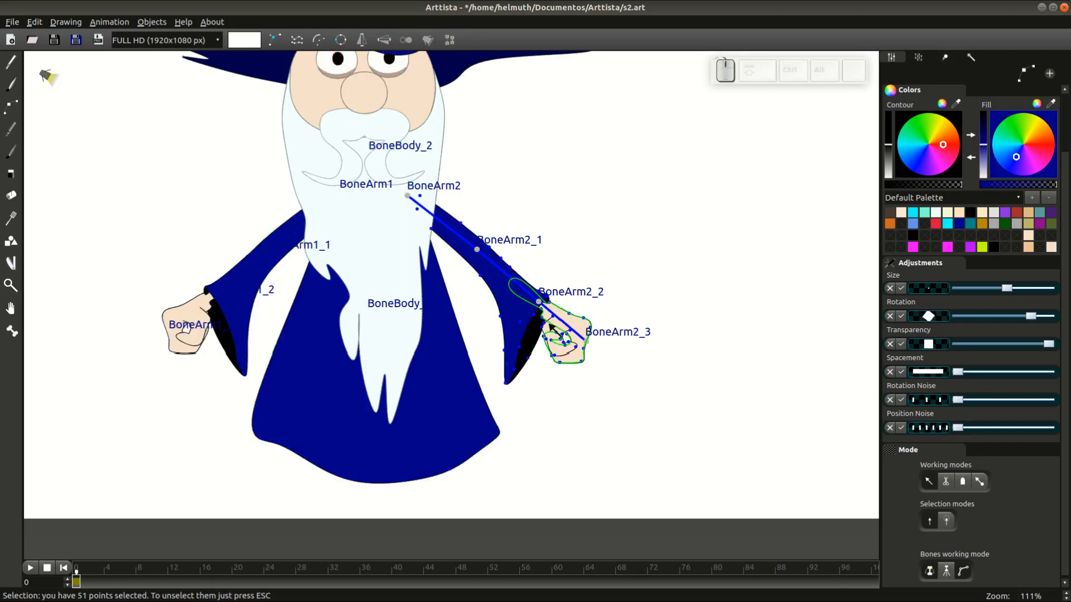
Step: Select all points of the right hand with circle selection and assign them to BoneArm2_3
double_click(549, 324)
scroll(549, 324, up, 5)
key(Escape)
key(c)
mouse_move(660, 313)
mouse_down()
mouse_move(644, 345)
mouse_move(703, 390)
mouse_move(707, 371)
mouse_move(718, 392)
mouse_up()
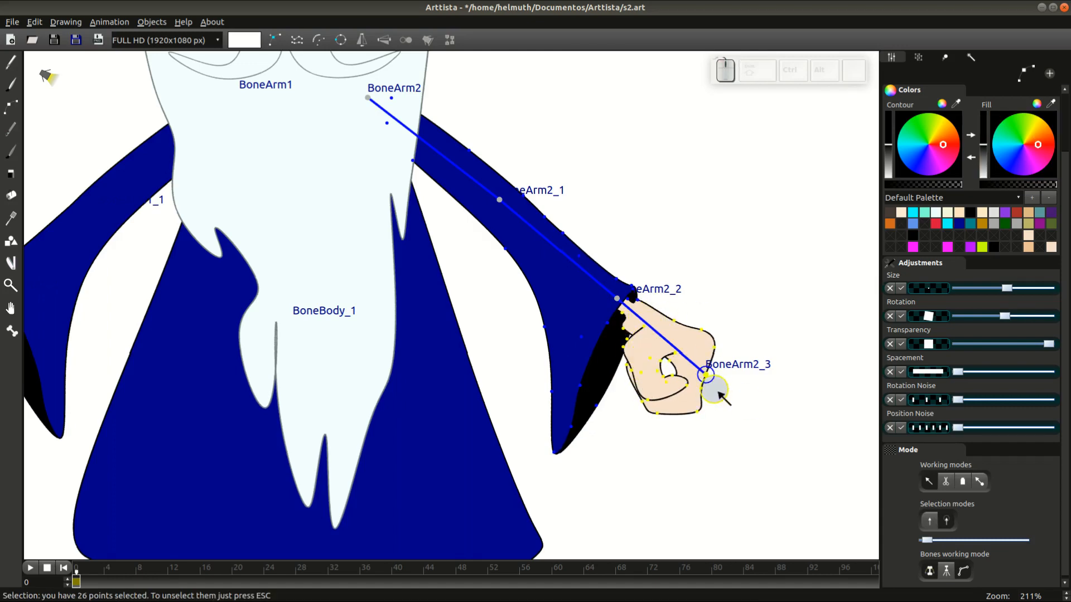
key(ctrl+b)
Step: Assign the right sleeve's points from the cuff up to the shoulder to the corresponding BoneArm2 bones
mouse_move(625, 295)
mouse_down()
mouse_move(605, 296)
mouse_move(601, 408)
mouse_move(579, 258)
mouse_move(502, 236)
mouse_move(435, 149)
mouse_up()
key(ctrl+b)
key(Escape)
key(ctrl+b)
drag(391, 120, 369, 100)
key(ctrl+b)
Step: Assign the points along the right sleeve's cuff to BoneArm2_2, test-moving that joint and undoing the movements
drag(617, 299, 602, 316)
key(ctrl+z)
mouse_move(557, 446)
mouse_down()
mouse_move(606, 287)
mouse_move(599, 329)
mouse_up()
key(ctrl+z)
key(ctrl+b)
drag(621, 286, 607, 310)
key(ctrl+z)
Step: Disable the bones' live applier, test-move the BoneArm2_3 joint, and undo that movement
key(g)
mouse_move(705, 375)
mouse_down()
mouse_move(700, 381)
mouse_move(720, 380)
mouse_up()
click(766, 305)
key(ctrl+z)
click(707, 378)
Step: Show all objects again, and isolate the left sleeve and hand together with the BoneArm1 skeleton
key(Tab)
key(Tab)
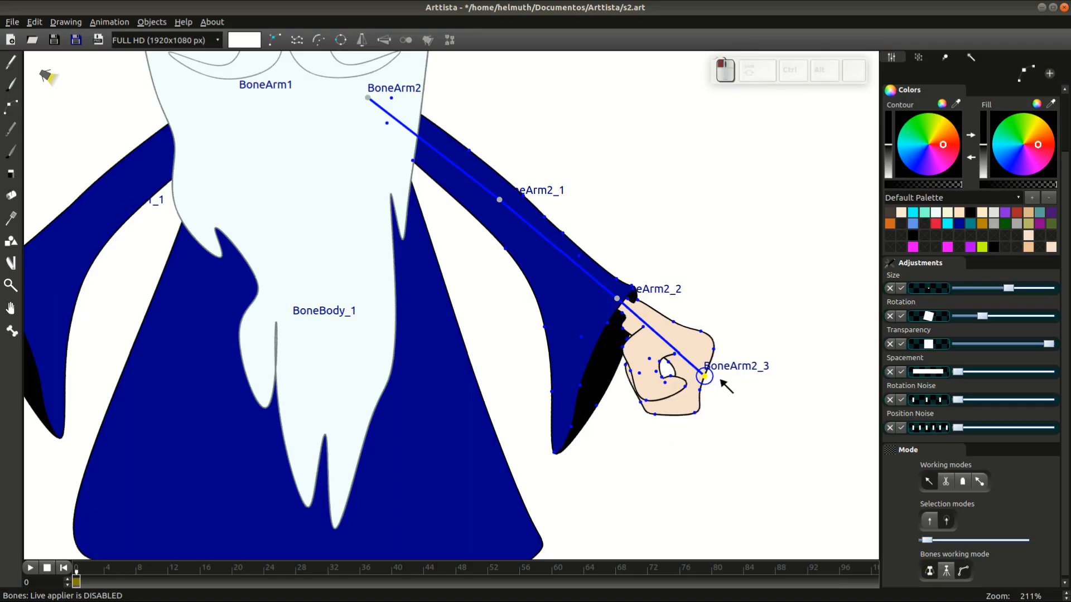
key(Tab)
drag(496, 436, 654, 457)
scroll(570, 436, down, 1)
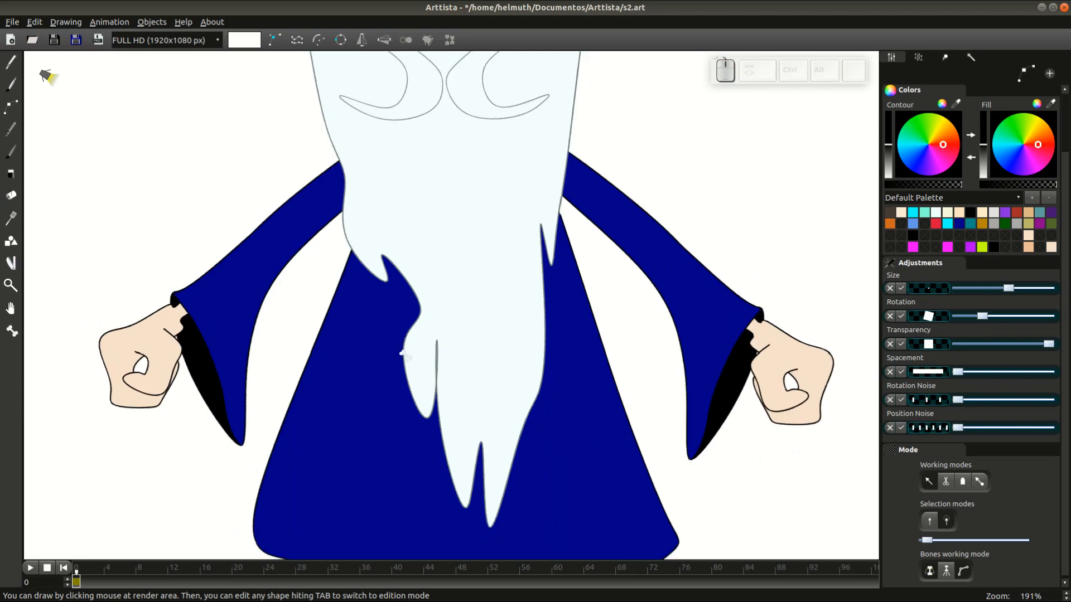
key(Tab)
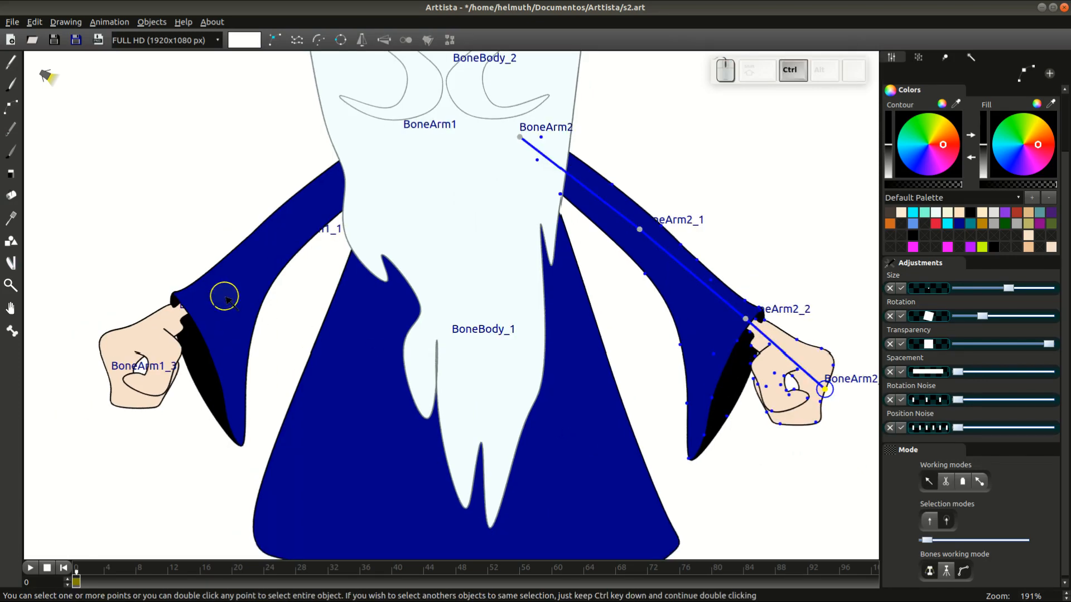
key(ctrl+h)
key(l)
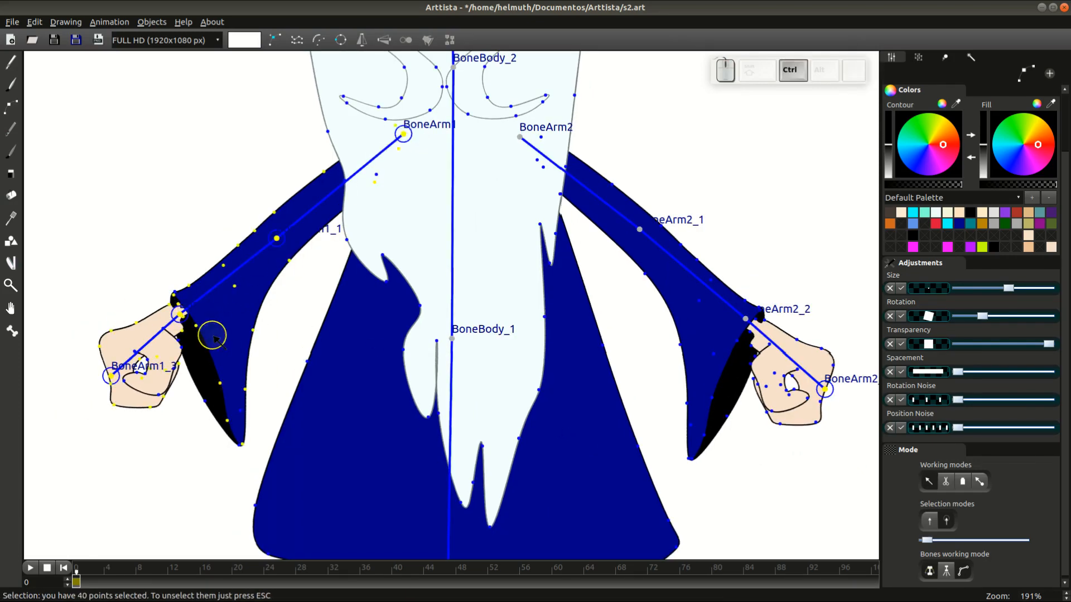
key(h)
drag(132, 324, 193, 330)
Step: Assign the left sleeve's lower points to BoneArm1_2 and the left hand's points to BoneArm1_3
key(ctrl+a)
drag(297, 297, 283, 267)
ctrl+click(172, 382)
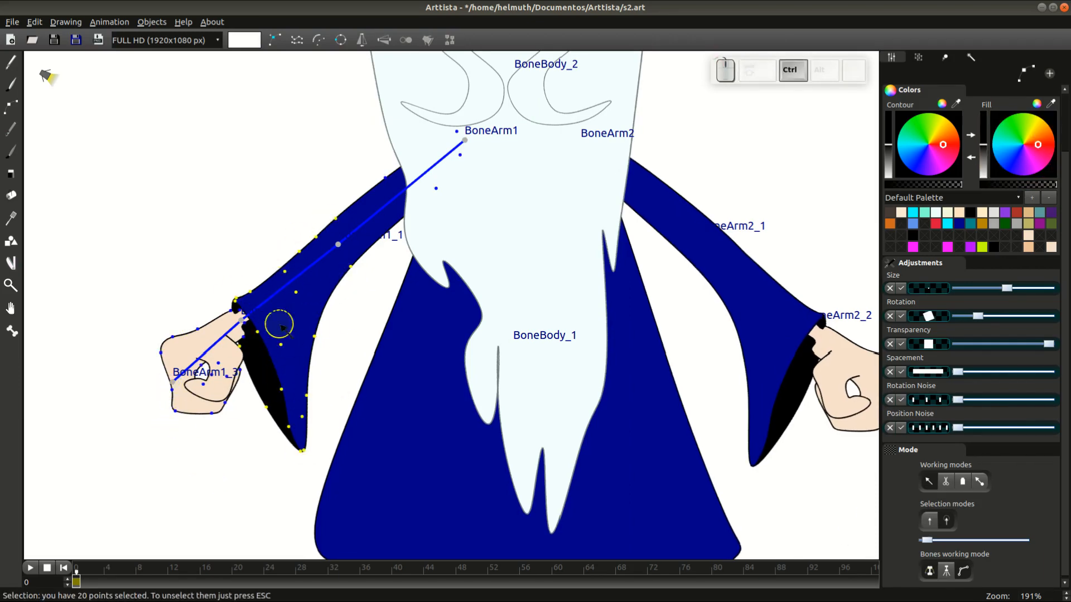
key(Escape)
mouse_move(242, 320)
mouse_down()
mouse_move(230, 287)
mouse_move(242, 320)
mouse_up()
key(h)
drag(181, 350, 242, 410)
ctrl+click(173, 383)
key(Escape)
Step: Raise the BoneArm1_2 joint to check how the left elbow bends, and lower it back close to its starting place
drag(242, 320, 175, 181)
click(317, 235)
scroll(318, 236, up, 2)
scroll(268, 256, down, 1)
drag(313, 199, 377, 284)
scroll(269, 218, up, 2)
click(946, 571)
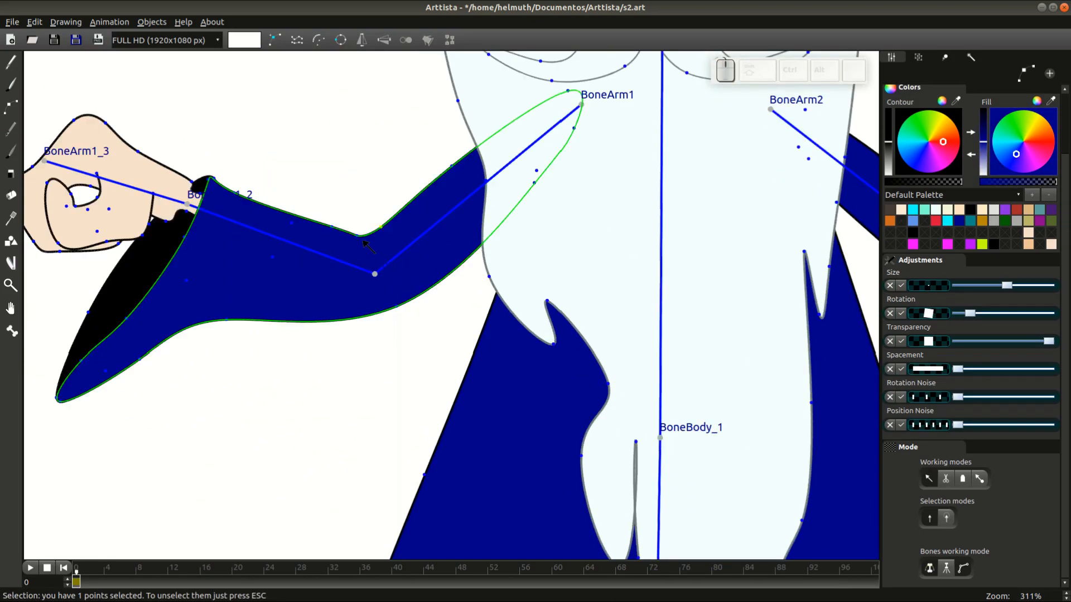
drag(190, 208, 216, 392)
scroll(271, 391, down, 4)
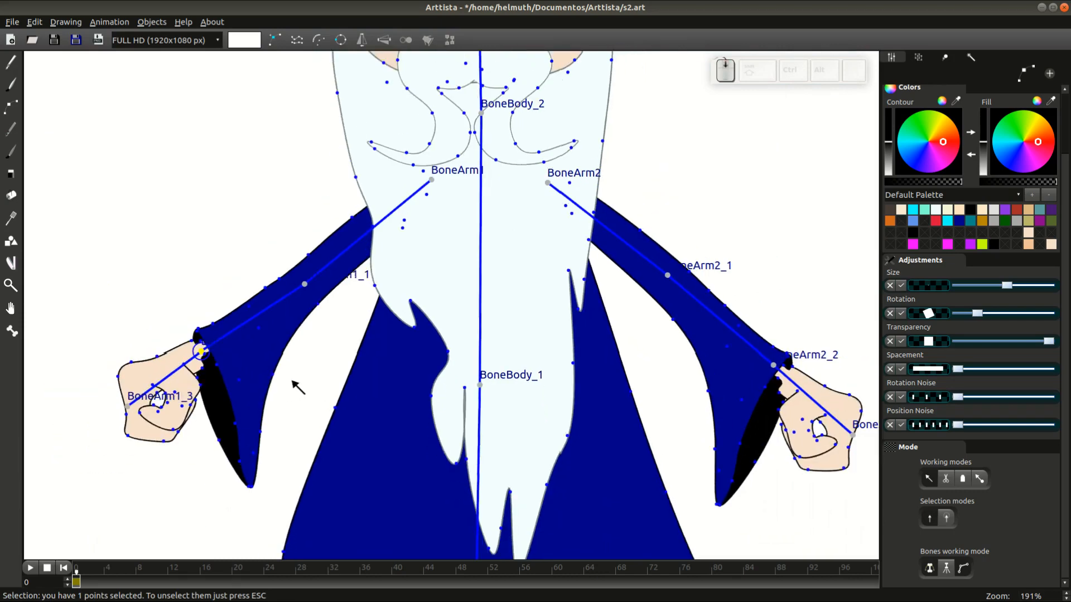
Step: Test-move the BoneBody_2 joint to check whether the arms follow the body, and undo that movement
scroll(563, 325, down, 1)
click(472, 174)
key(q)
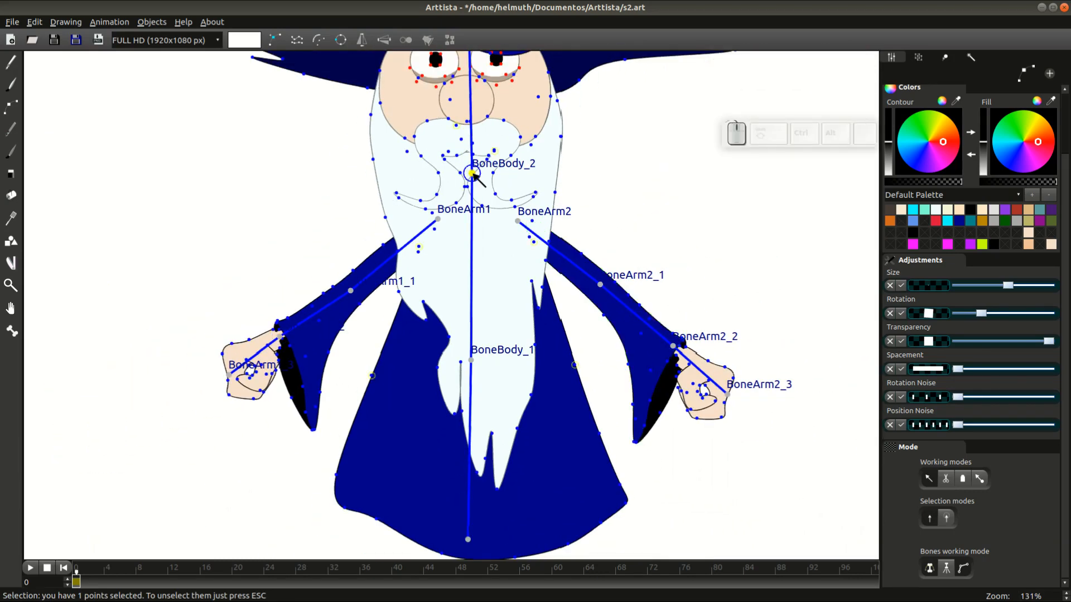
drag(472, 173, 491, 175)
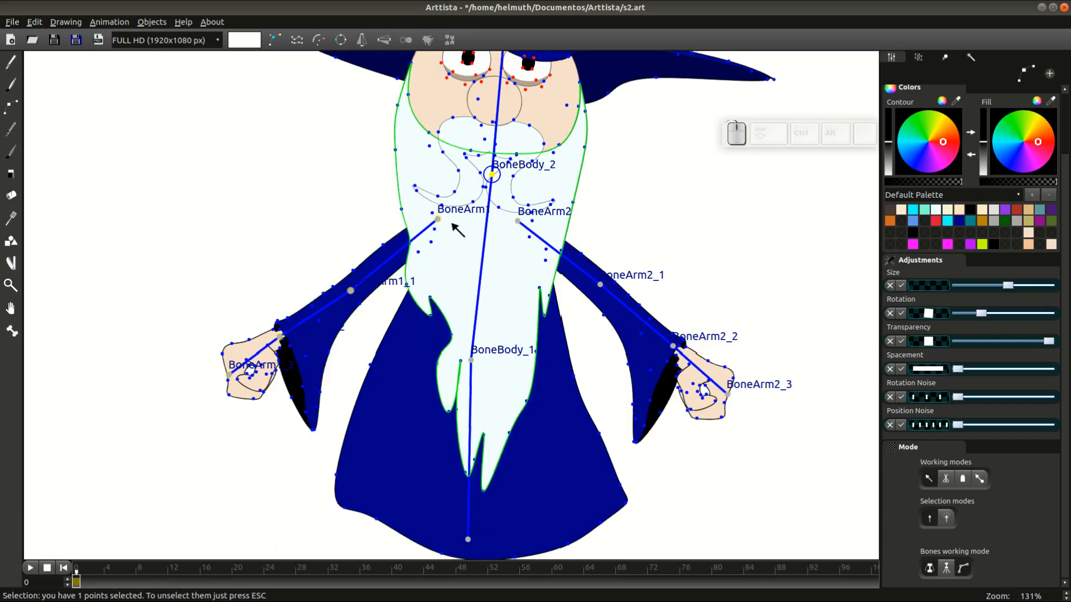
key(ctrl+z)
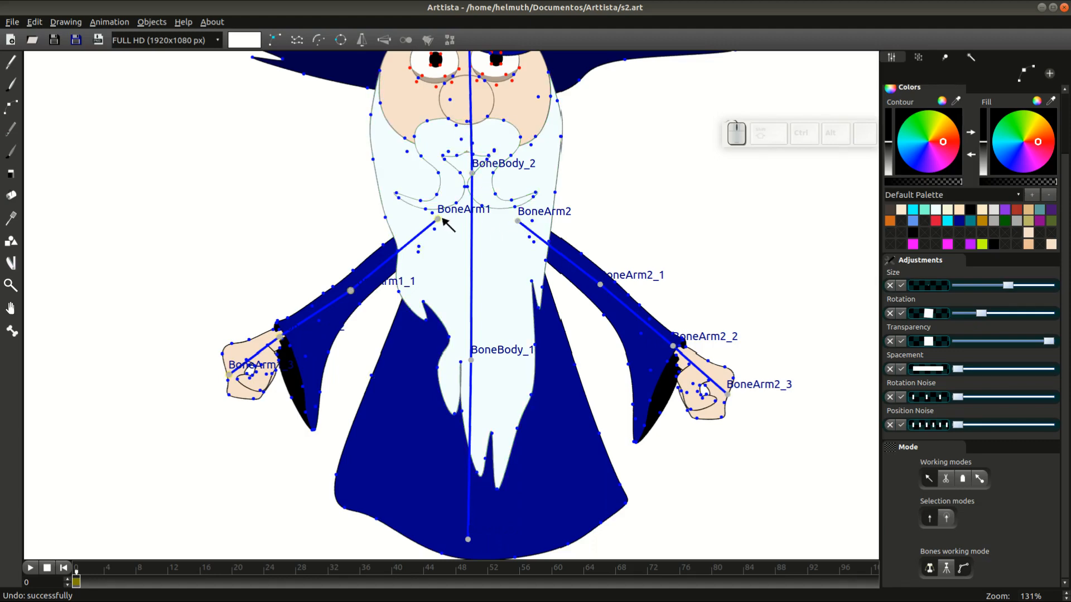
Step: Link the BoneArm1 and BoneArm2 root joints to the body skeleton with BoneBody_2 as the parent bone
click(438, 219)
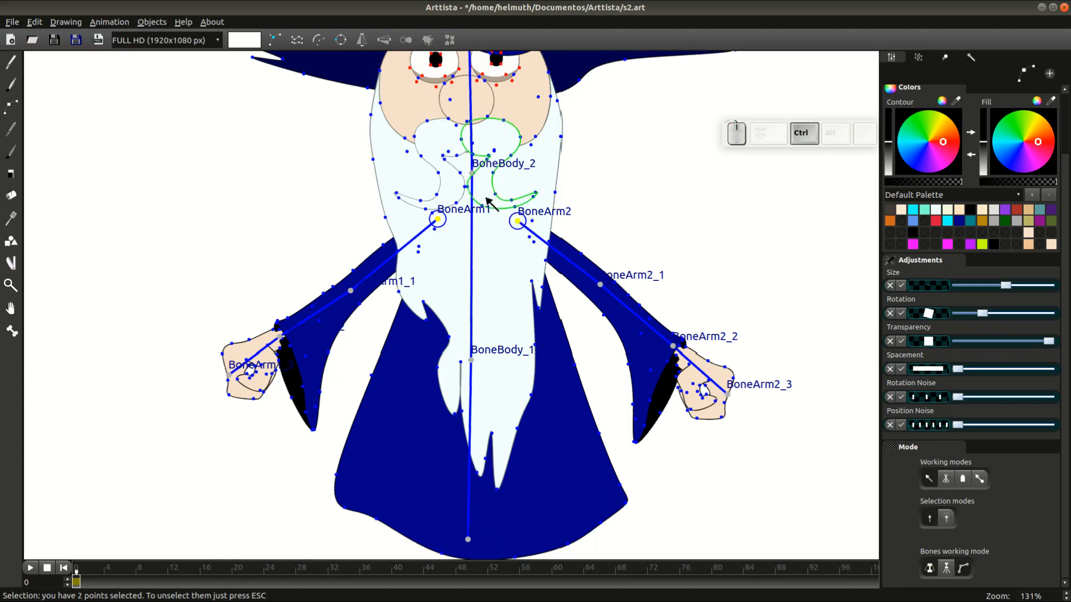
key(q)
click(471, 173)
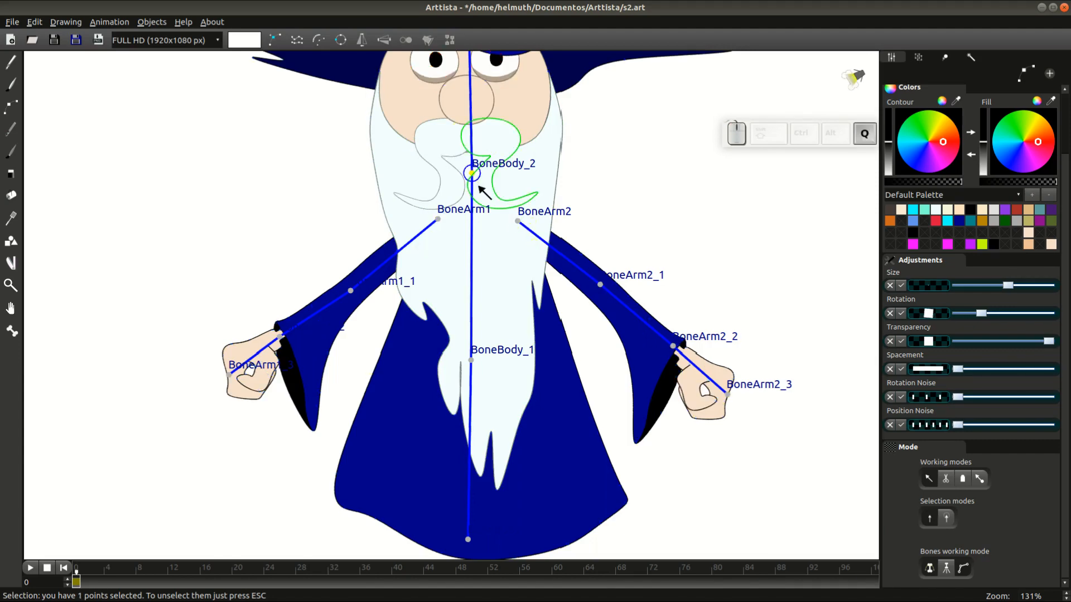
key(ctrl+q)
key(Escape)
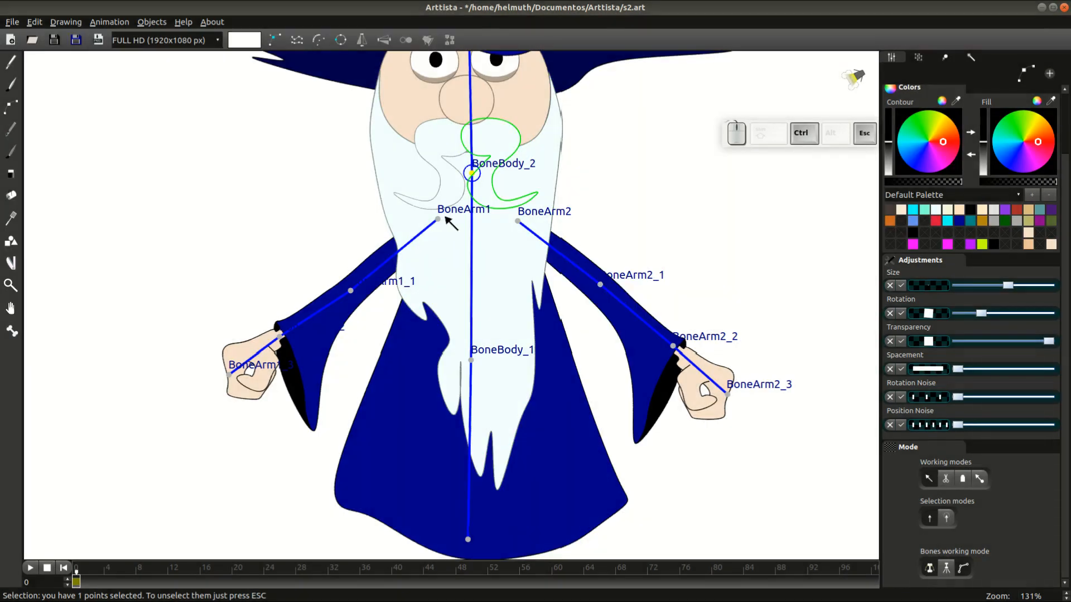
ctrl+click(438, 219)
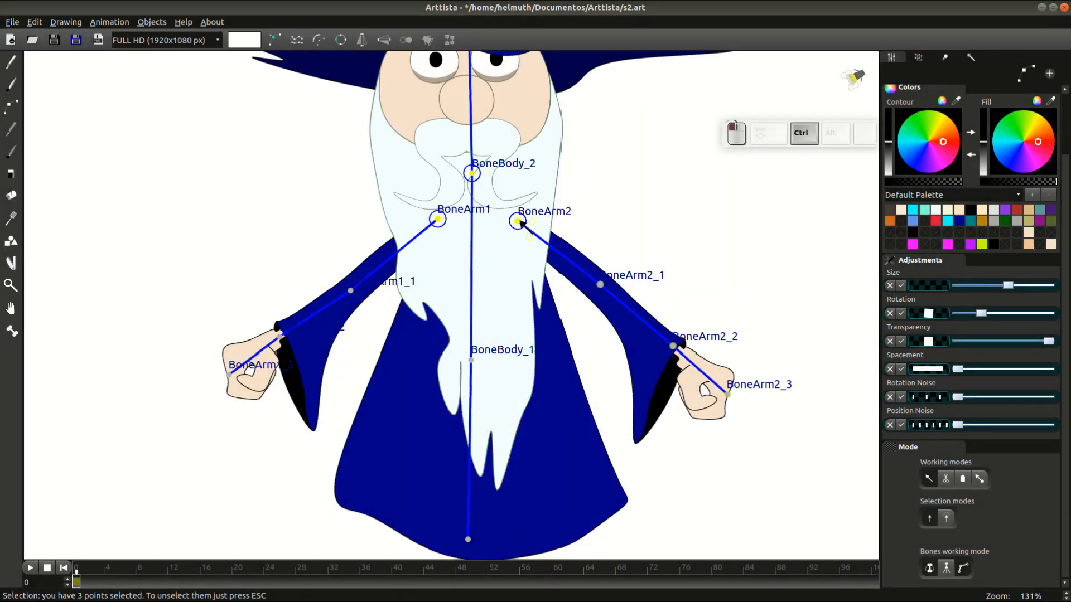
key(q)
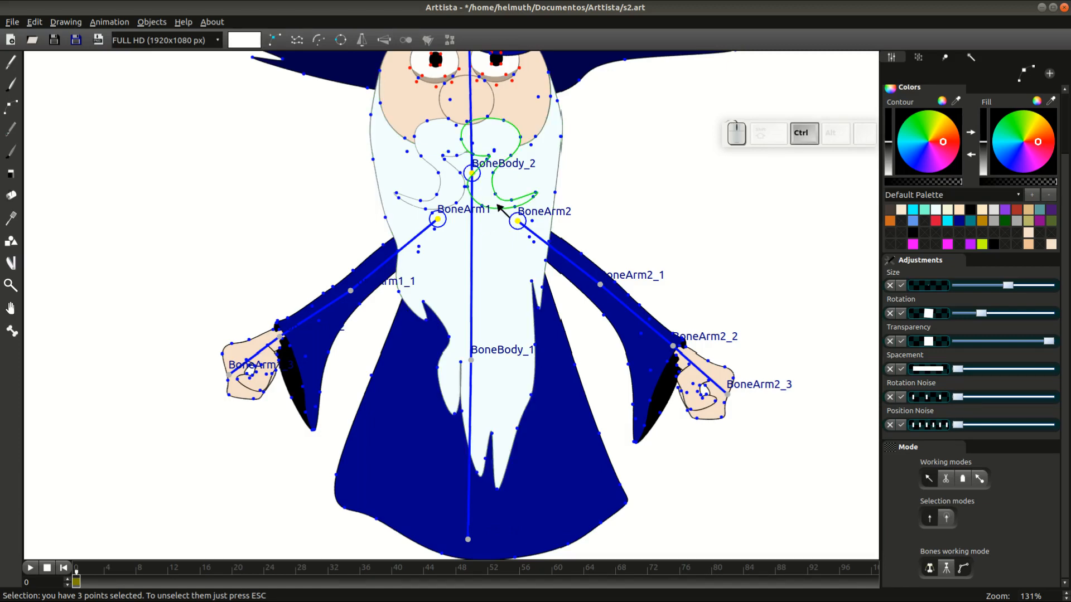
ctrl+click(513, 274)
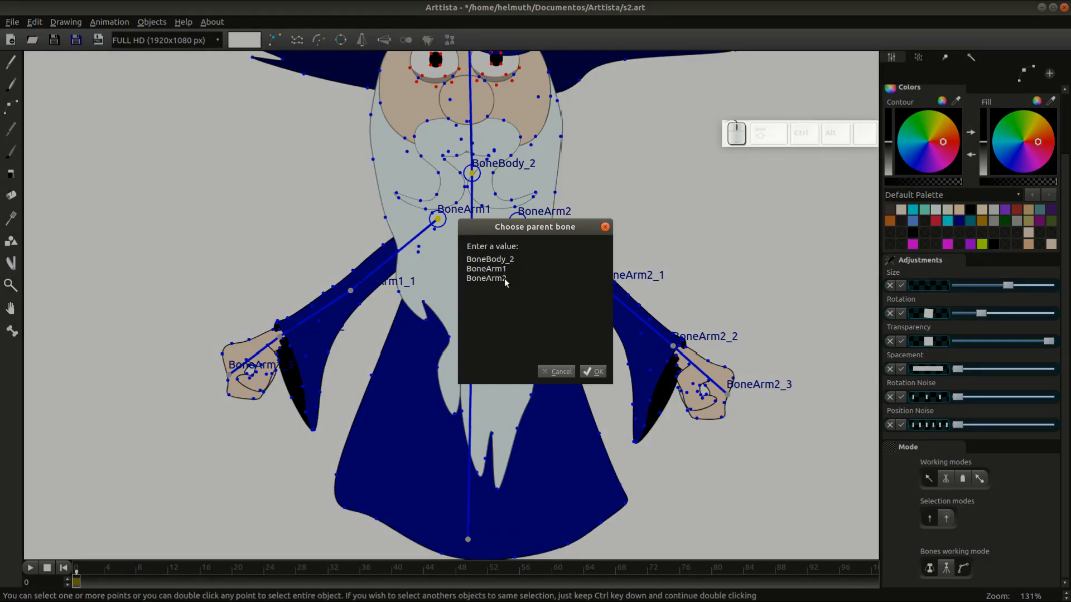
click(510, 260)
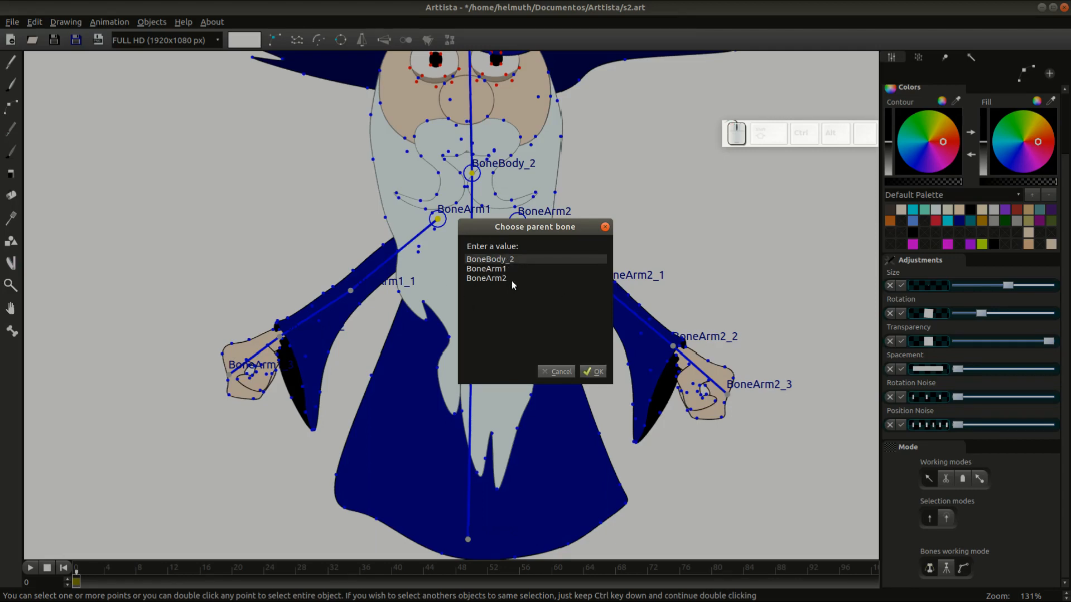
click(596, 376)
Step: Test-move the BoneBody_2 joint to check whether both arms follow the body, and save the drawing
scroll(468, 216, down, 3)
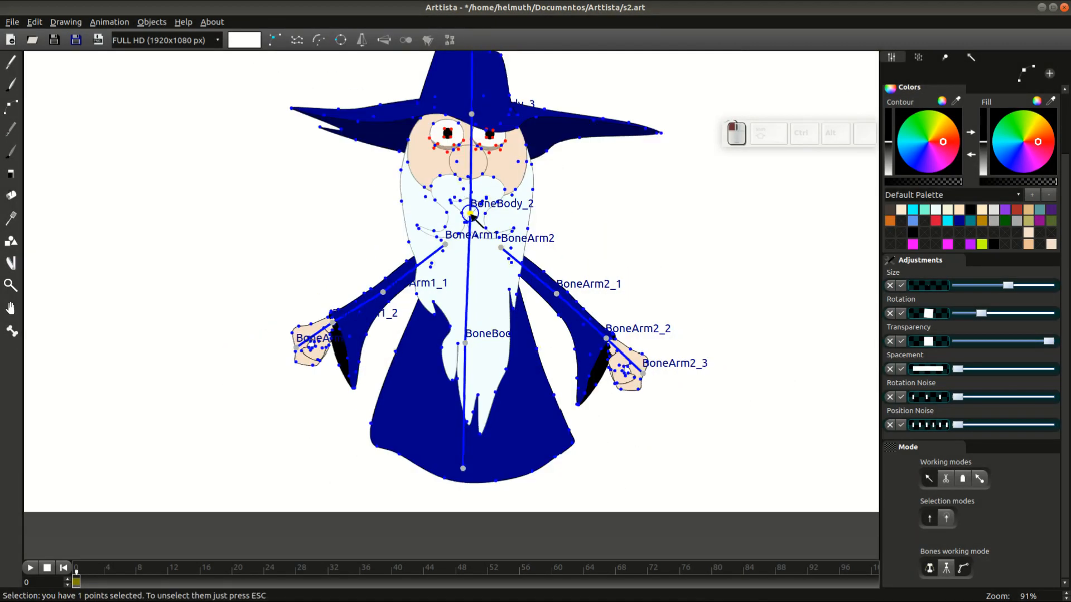
key(q)
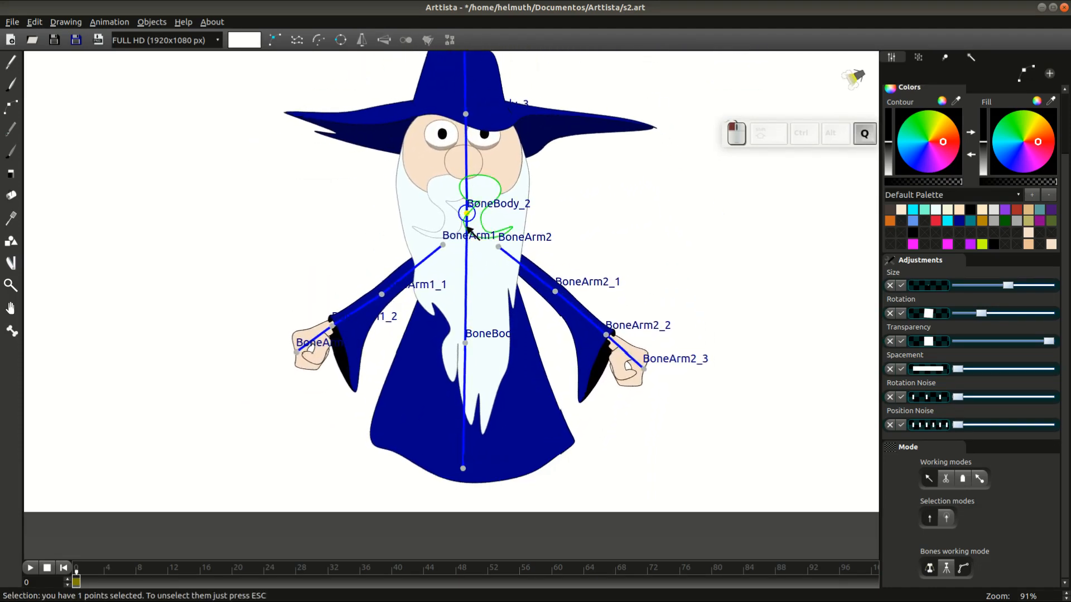
key(ctrl+s)
drag(498, 237, 480, 388)
drag(566, 426, 562, 349)
key(Tab)
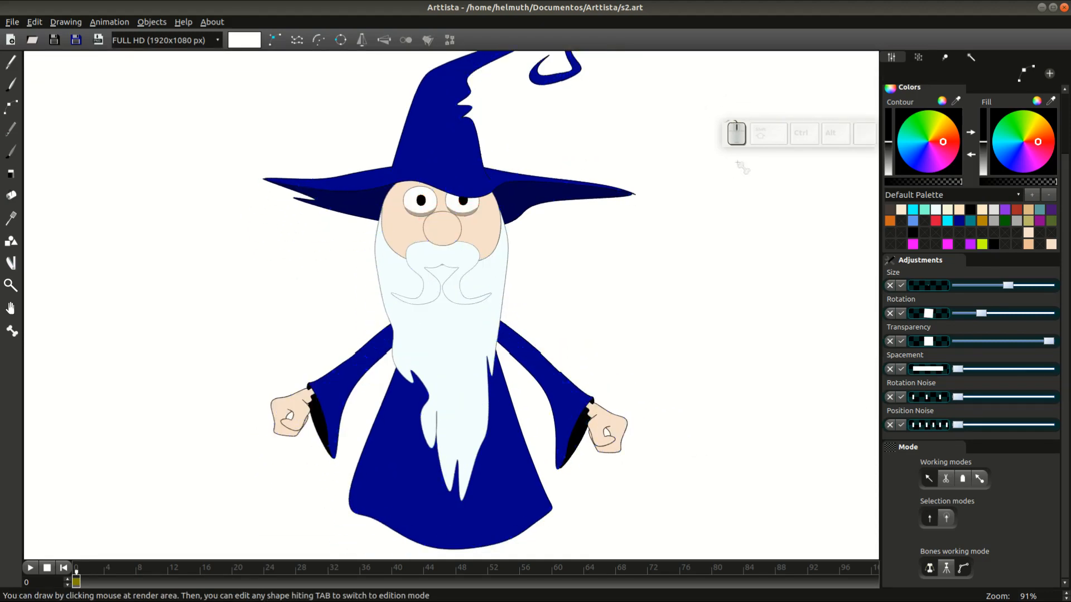
drag(727, 143, 726, 178)
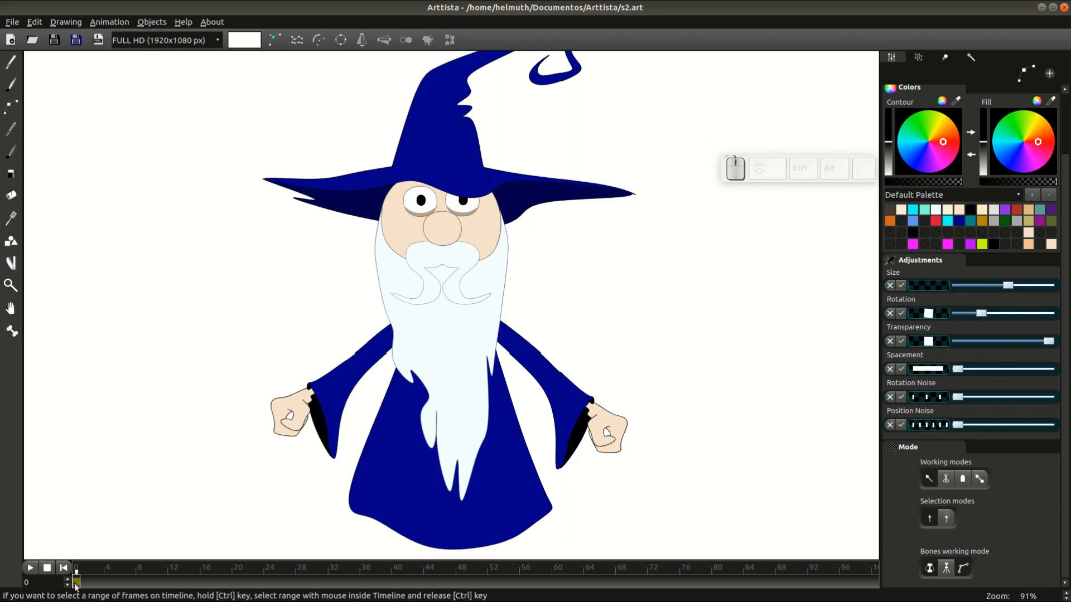
Step: Extend the animation on the timeline from frame 0 to a keyframe at frame 8
key(ctrl+F2)
drag(127, 587, 143, 584)
key(ctrl)
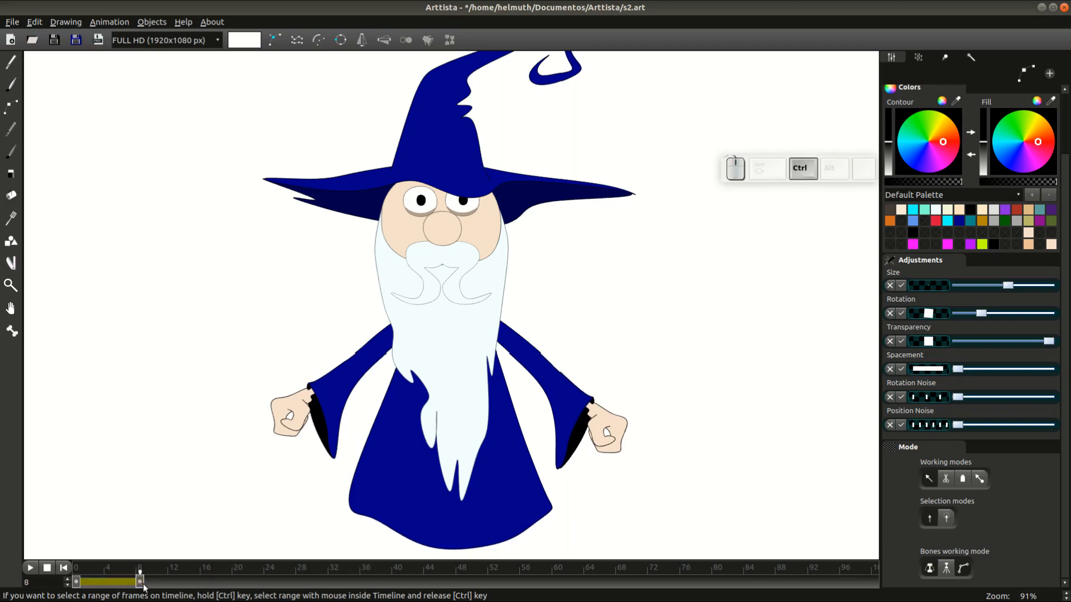
Step: At frame 8, tilt the wizard's head sideways with the BoneBody_3 joint and bend the hat's tip with the BoneBody_6 joint
key(Tab)
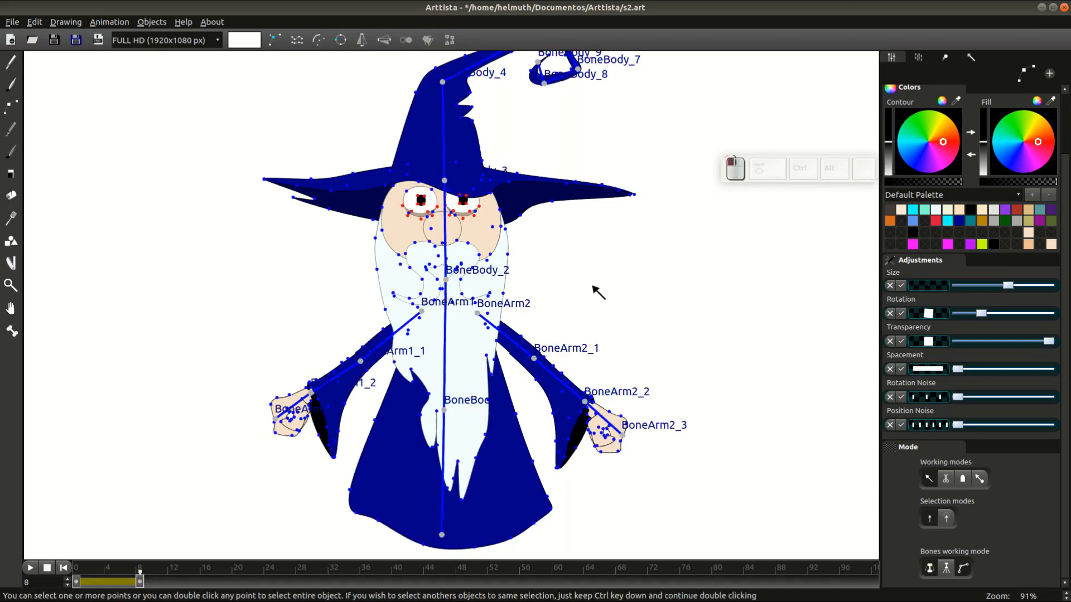
key(q)
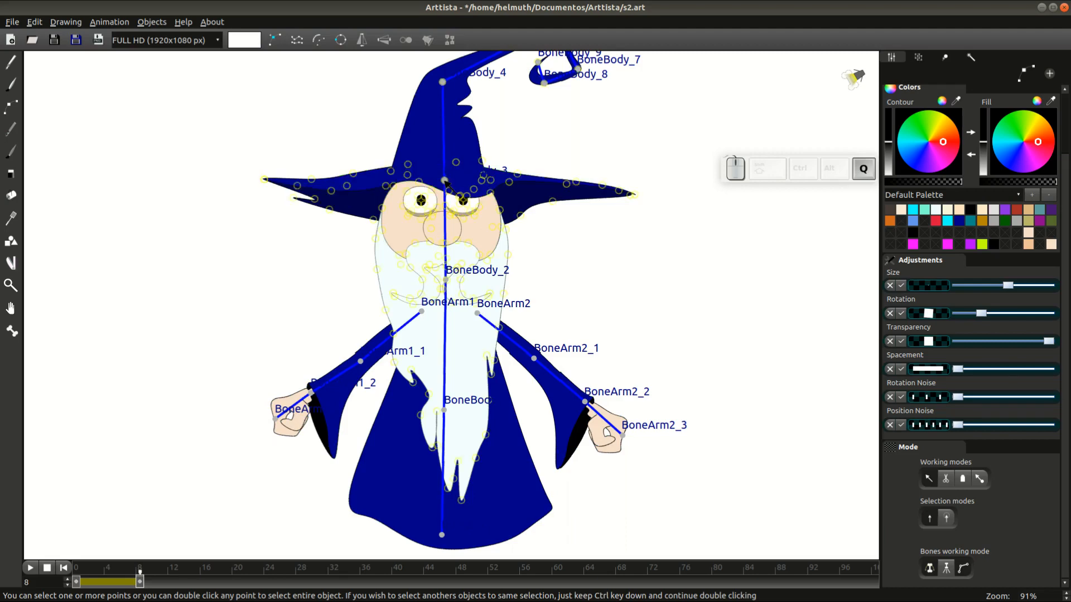
drag(445, 181, 427, 181)
scroll(471, 191, up, 3)
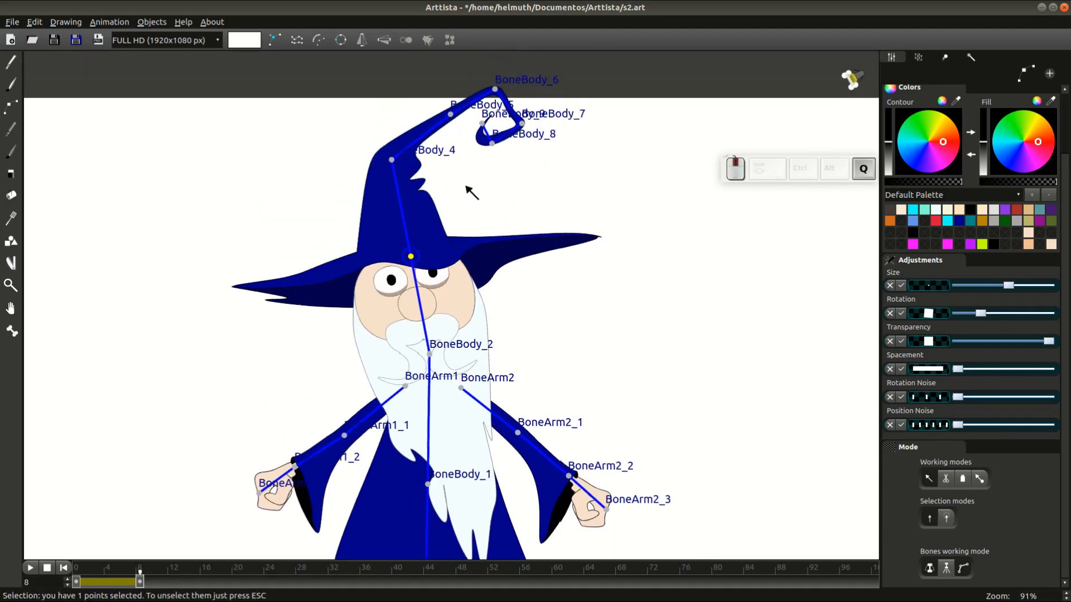
click(497, 90)
drag(495, 89, 510, 149)
Step: Try to raise the right arm with the BoneArm2_2 and BoneArm2_1 joints, and undo both moves
drag(590, 440, 562, 382)
drag(540, 418, 555, 388)
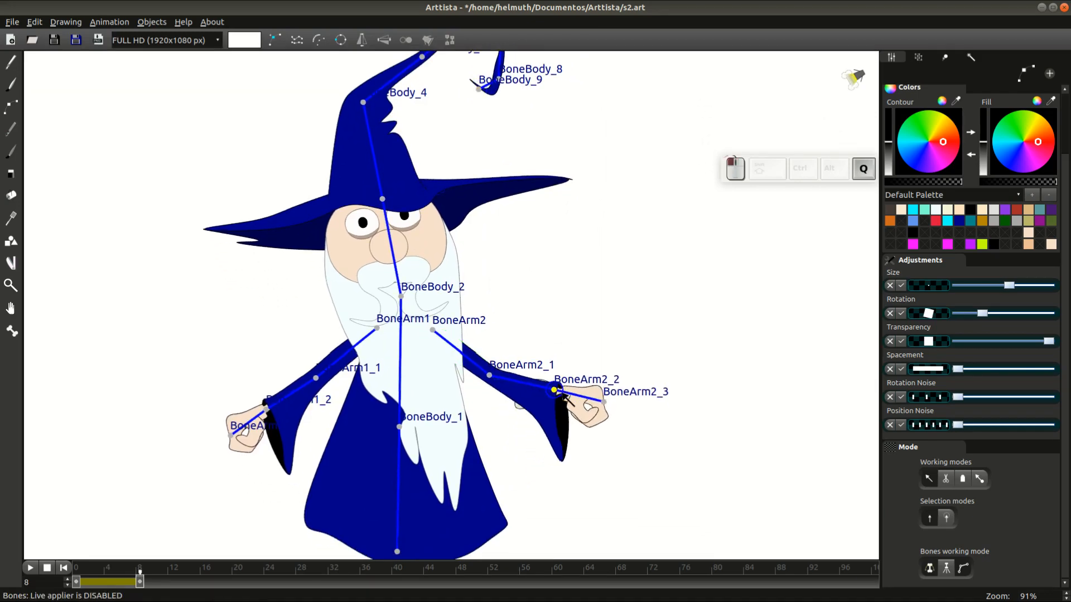
drag(492, 375, 502, 349)
key(q)
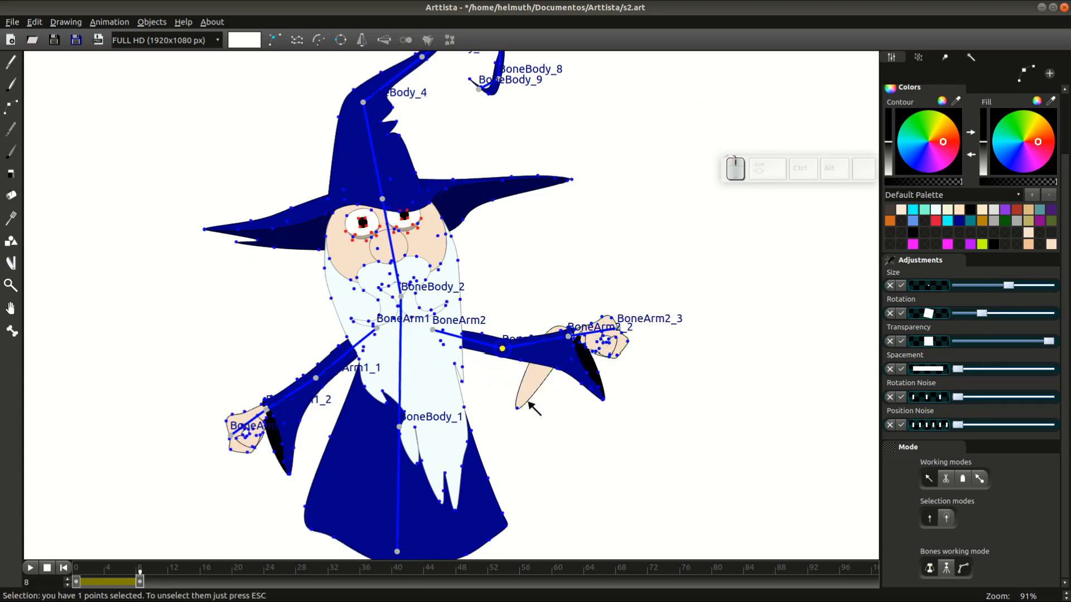
key(ctrl+z)
key(ctrl+z)
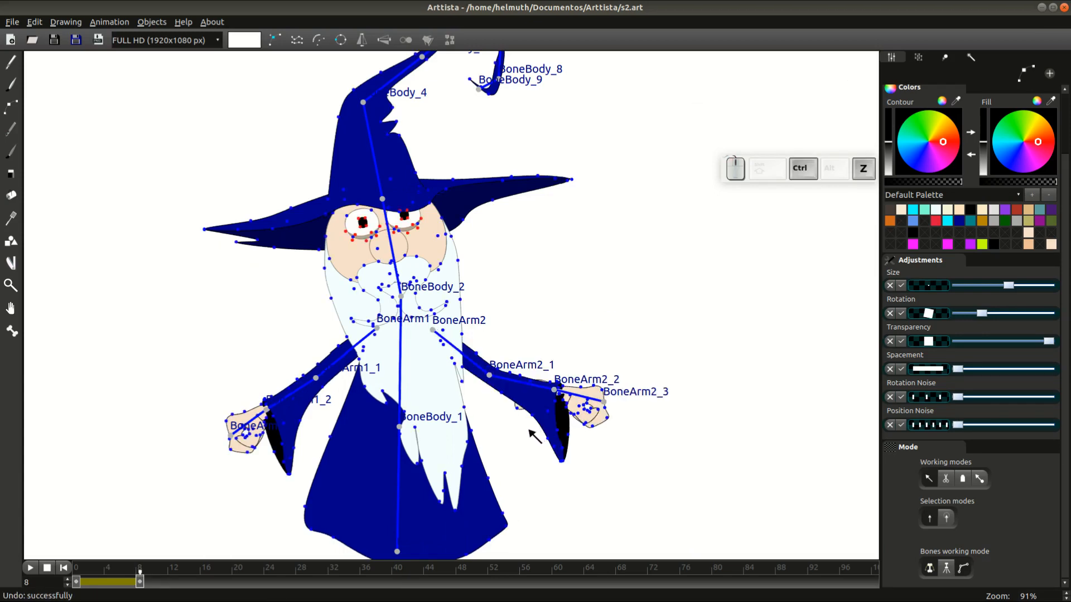
Step: Assign the right hand's two stray points inside the sleeve to the BoneArm2_2 bone
double_click(565, 429)
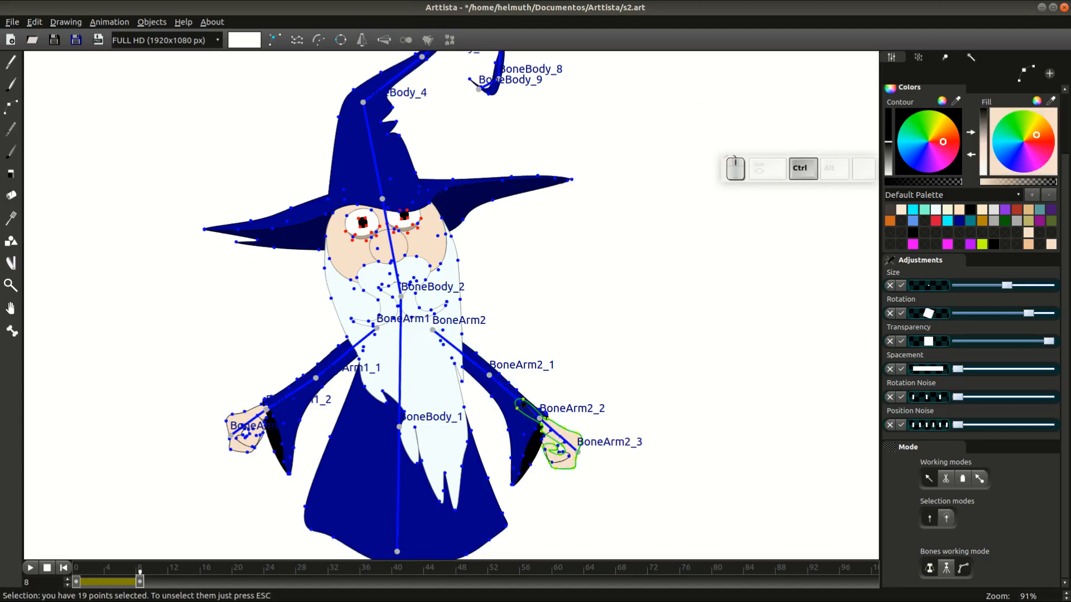
ctrl+click(523, 400)
click(523, 400)
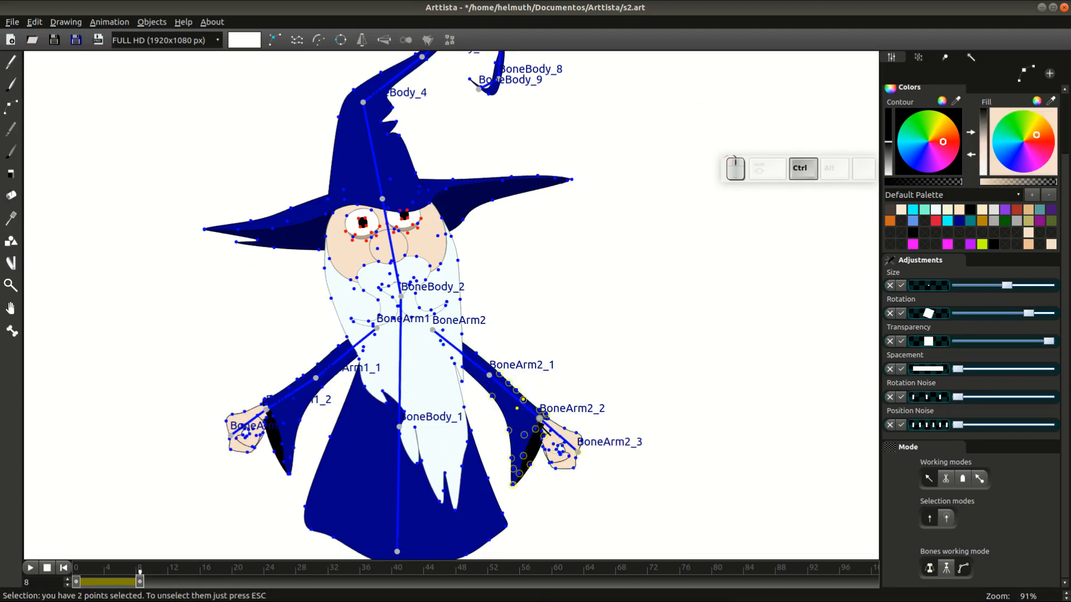
ctrl+click(540, 419)
key(ctrl+b)
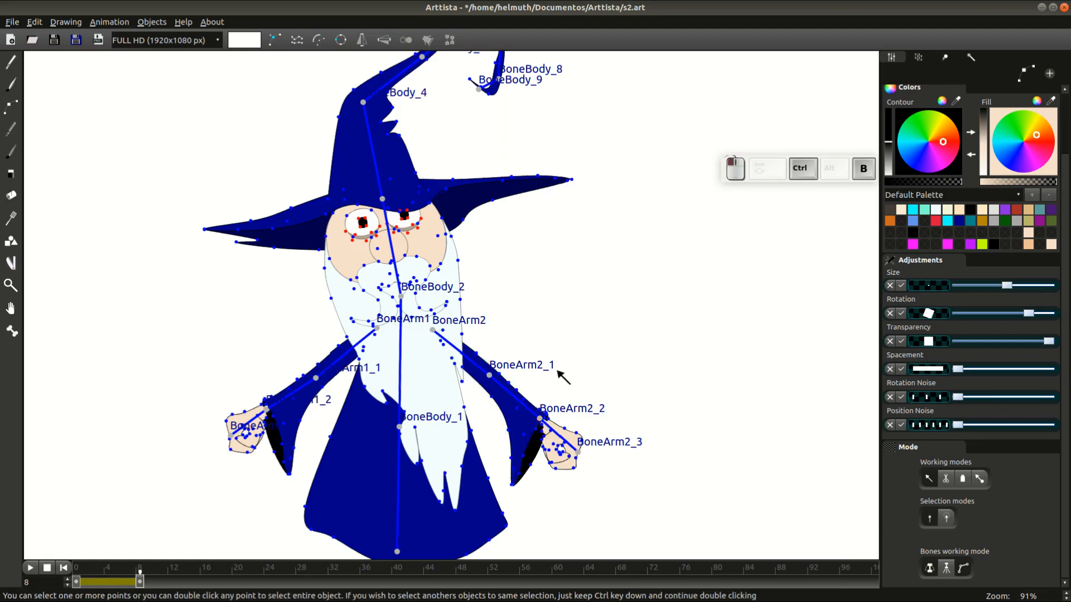
Step: Raise the right arm and hand with the BoneArm2 joints at frame 8, and preview all objects' motion on the timeline
drag(493, 379, 589, 223)
click(594, 236)
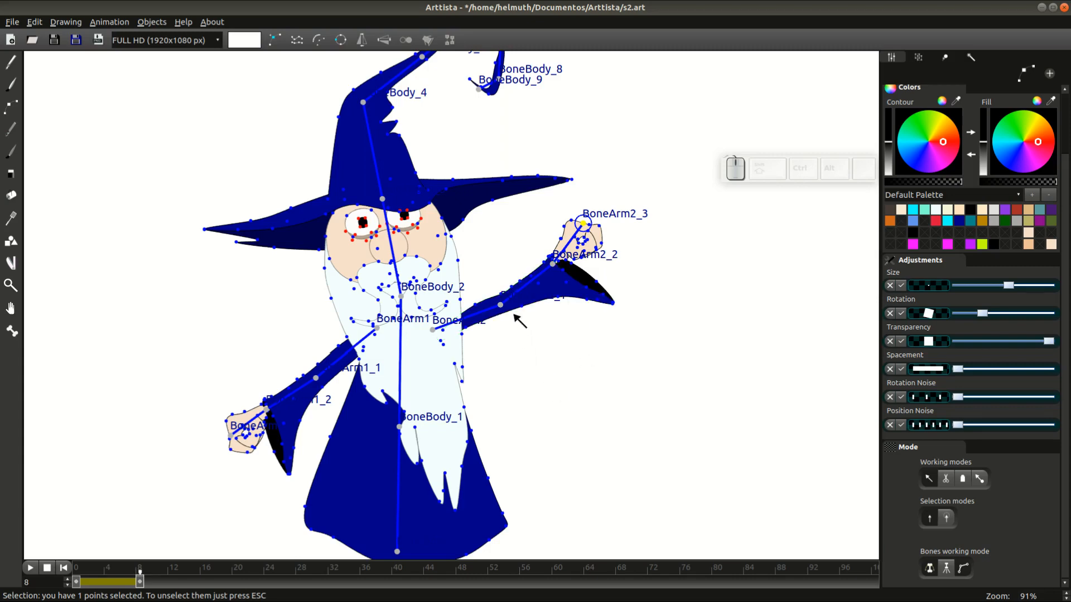
key(ctrl+a)
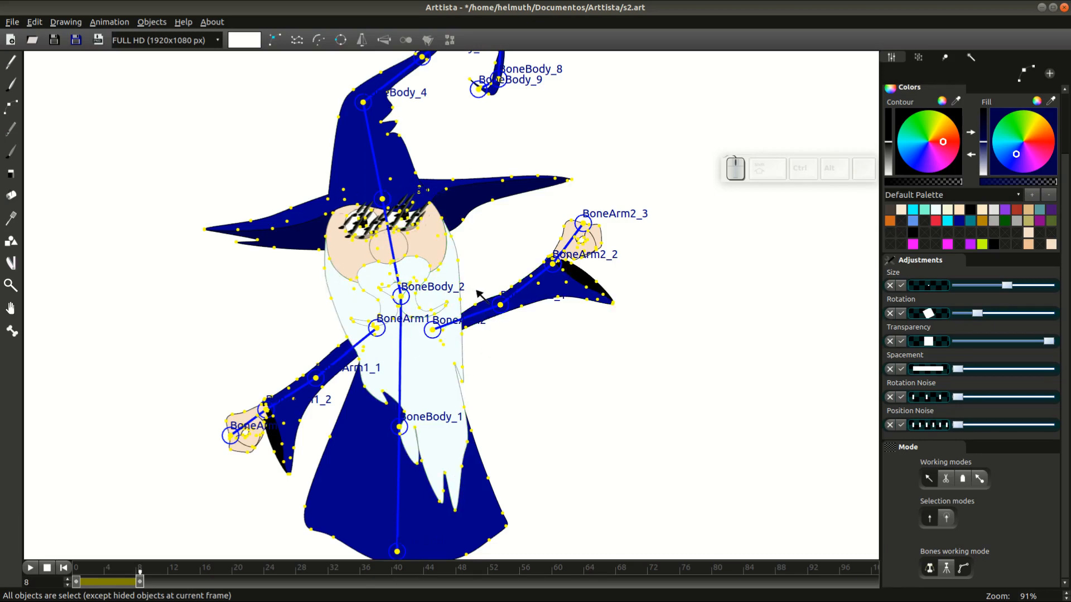
key(i)
mouse_move(137, 571)
mouse_down()
mouse_move(77, 568)
mouse_move(138, 574)
mouse_up()
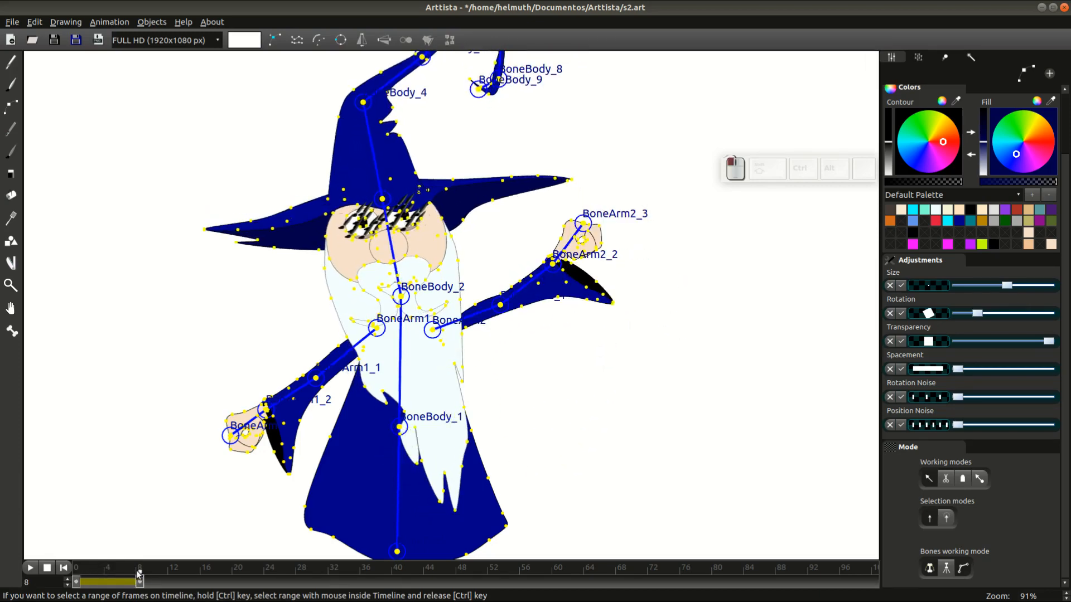
Step: Lower the left arm with the BoneArm1_1 joint and turn its hand downward with the BoneArm1_3 joint
click(219, 368)
drag(316, 379, 301, 407)
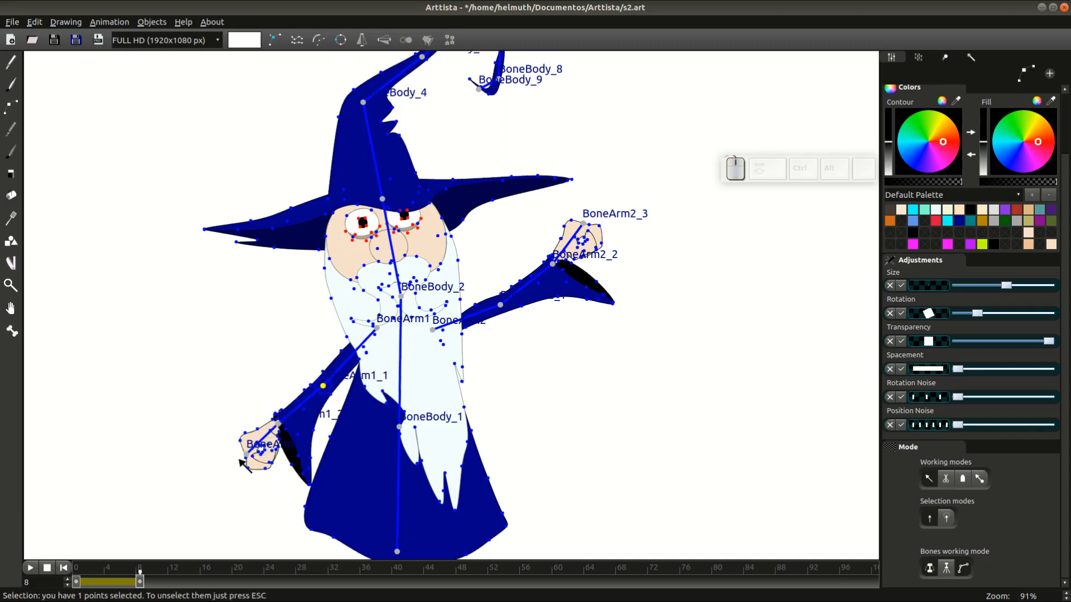
drag(246, 455, 249, 463)
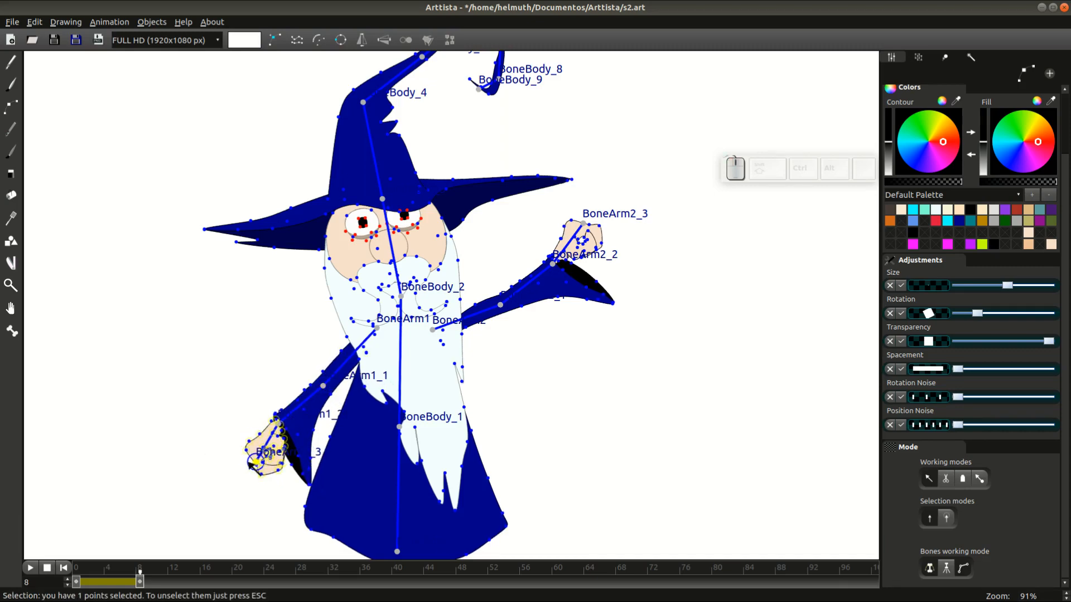
Step: Interpolate all objects between frames 0 and 8, and make them show onward until frame 100
key(ctrl+a)
key(F2)
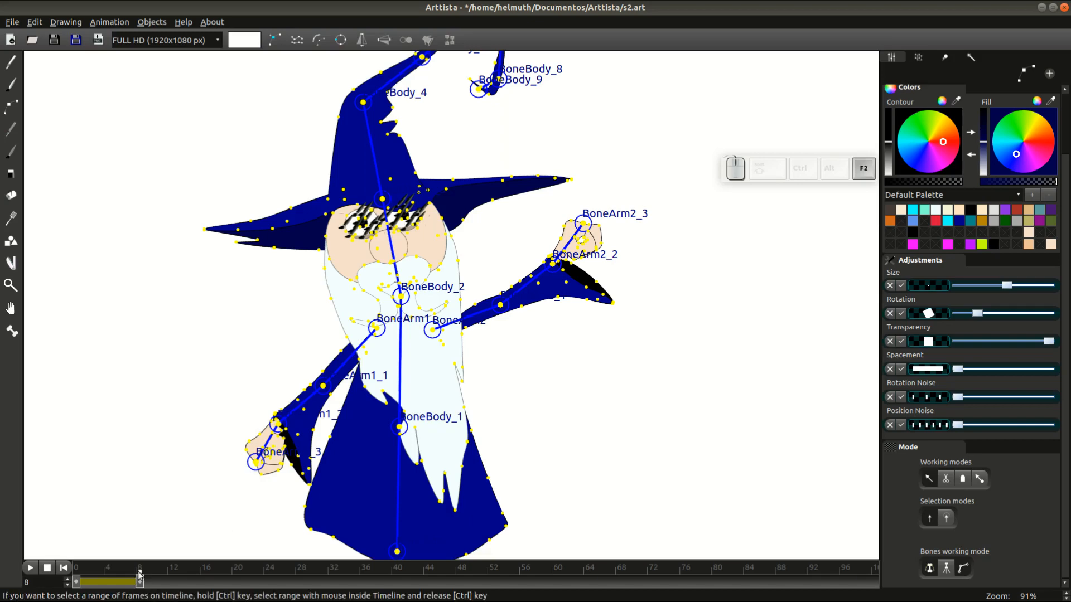
mouse_move(139, 573)
mouse_down()
mouse_move(84, 567)
mouse_move(141, 572)
mouse_up()
key(Tab)
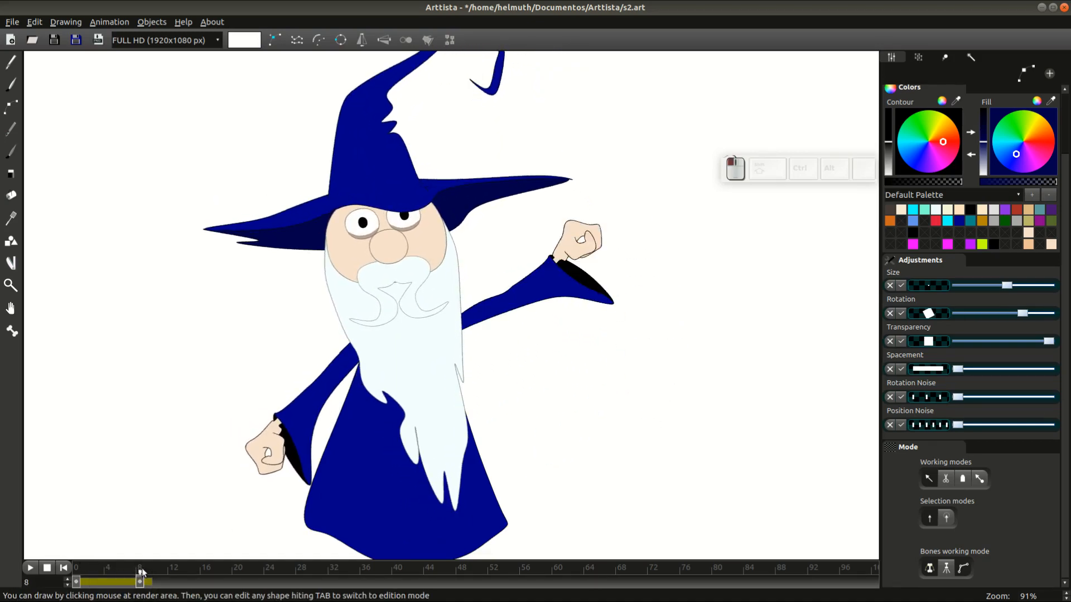
key(ctrl+a)
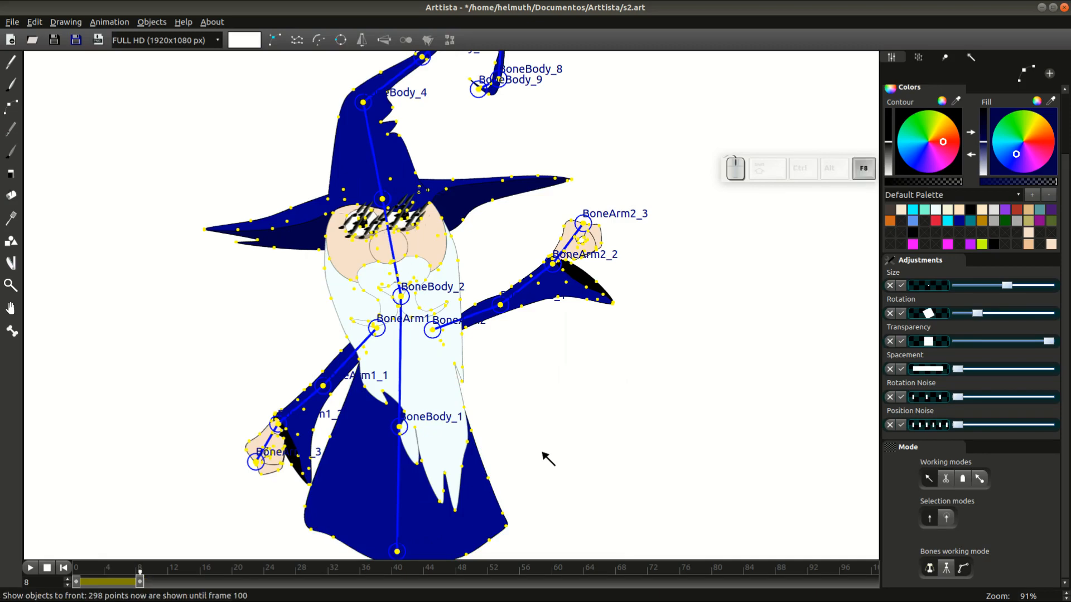
key(Tab)
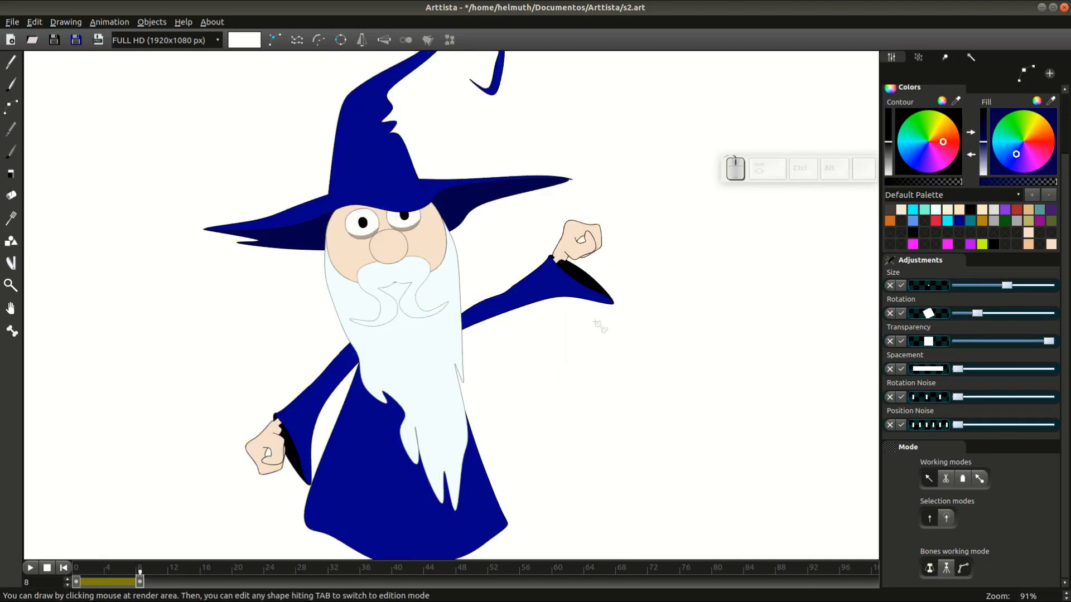
Step: Select the points around the right sleeve's opening and rotate them about the wrist so that the cuff hangs down
scroll(536, 293, up, 2)
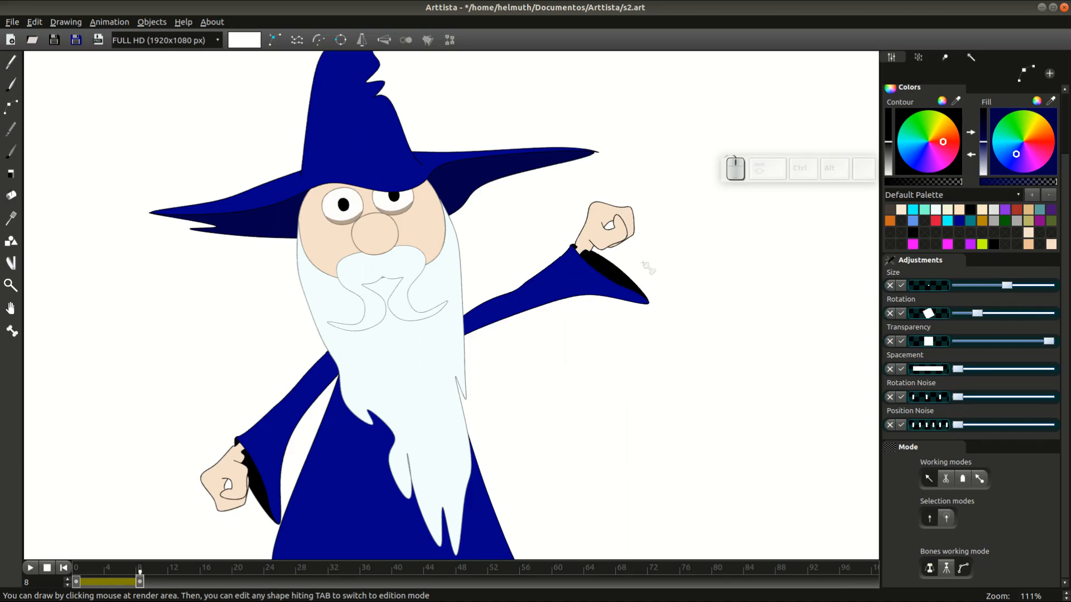
click(10, 64)
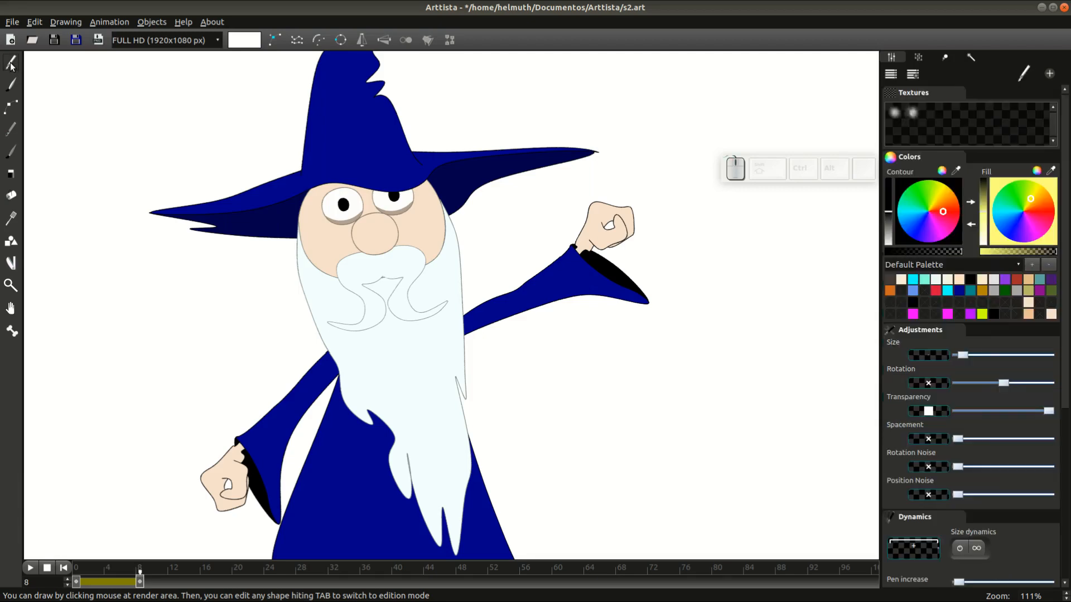
key(Tab)
drag(674, 340, 581, 260)
key(ctrl)
ctrl+click(592, 263)
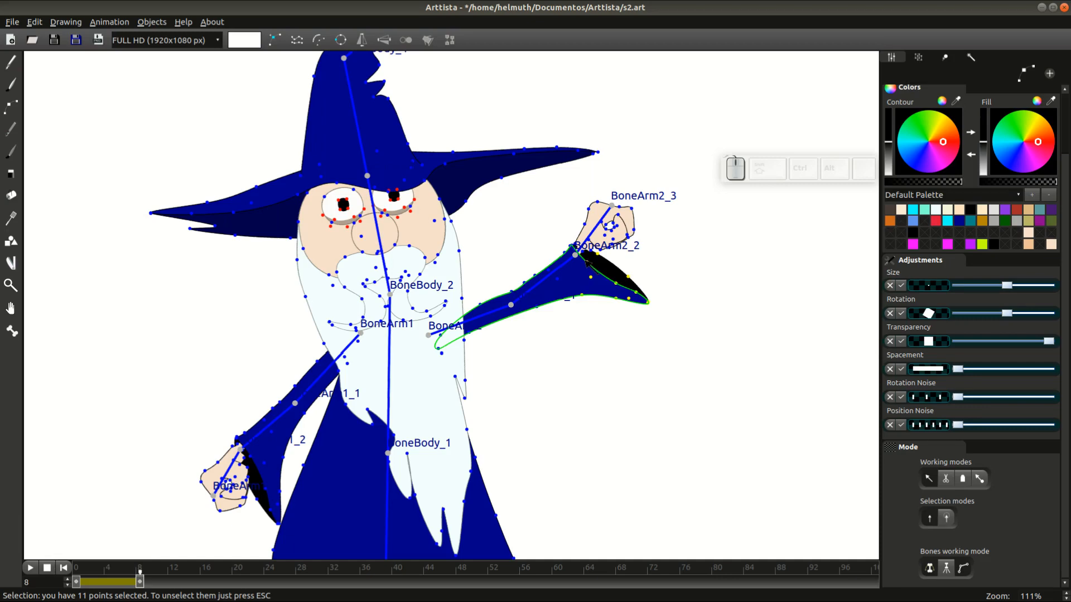
key(r)
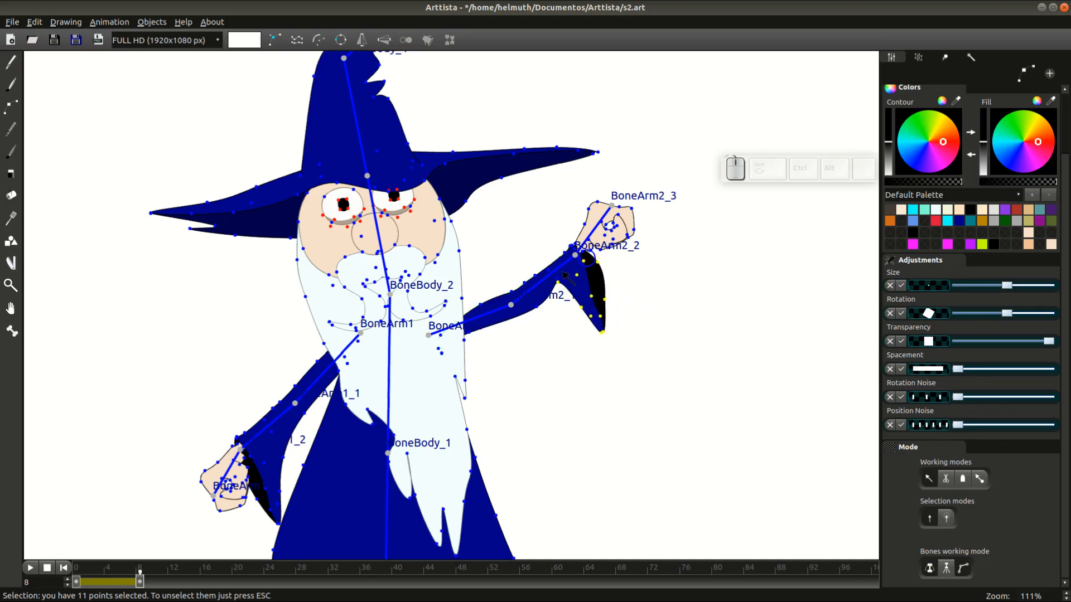
click(621, 299)
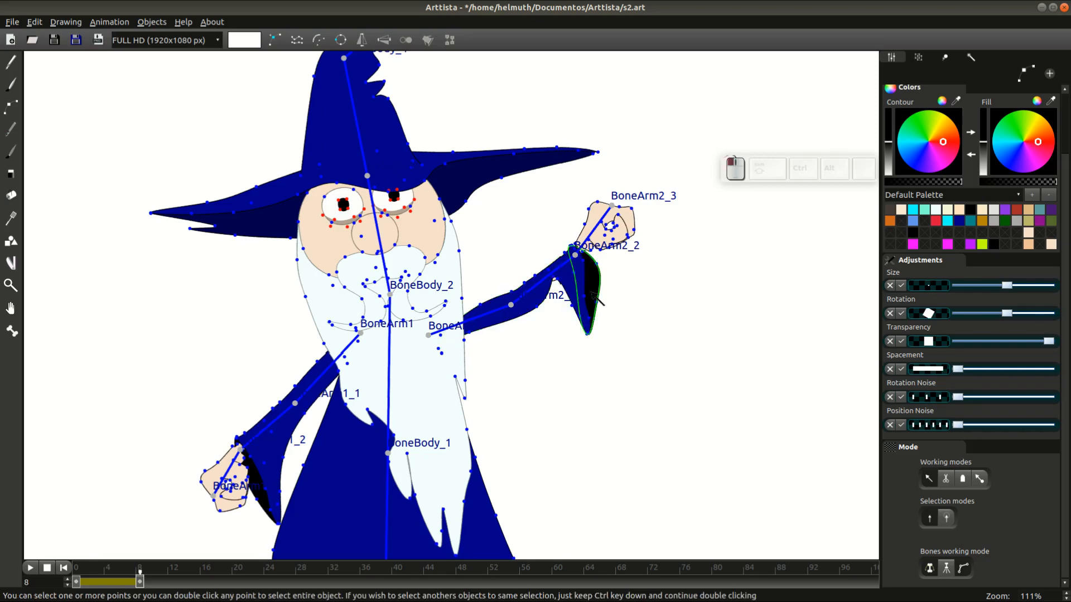
Step: Reshape the right sleeve's black opening at frame 8 by moving its outer-edge point inward
click(556, 279)
key(ctrl+z)
click(554, 288)
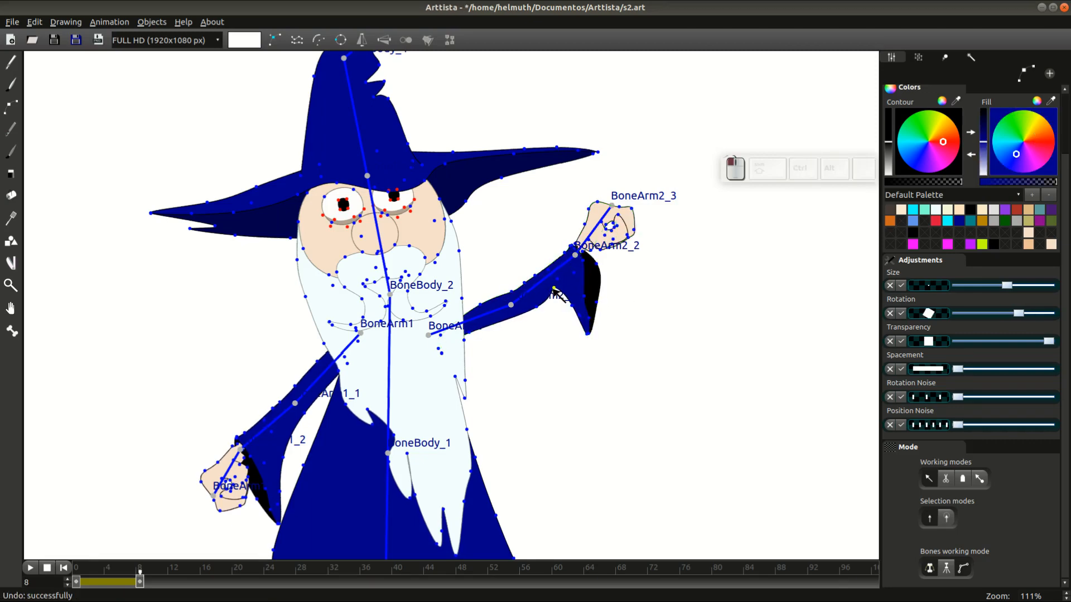
click(593, 265)
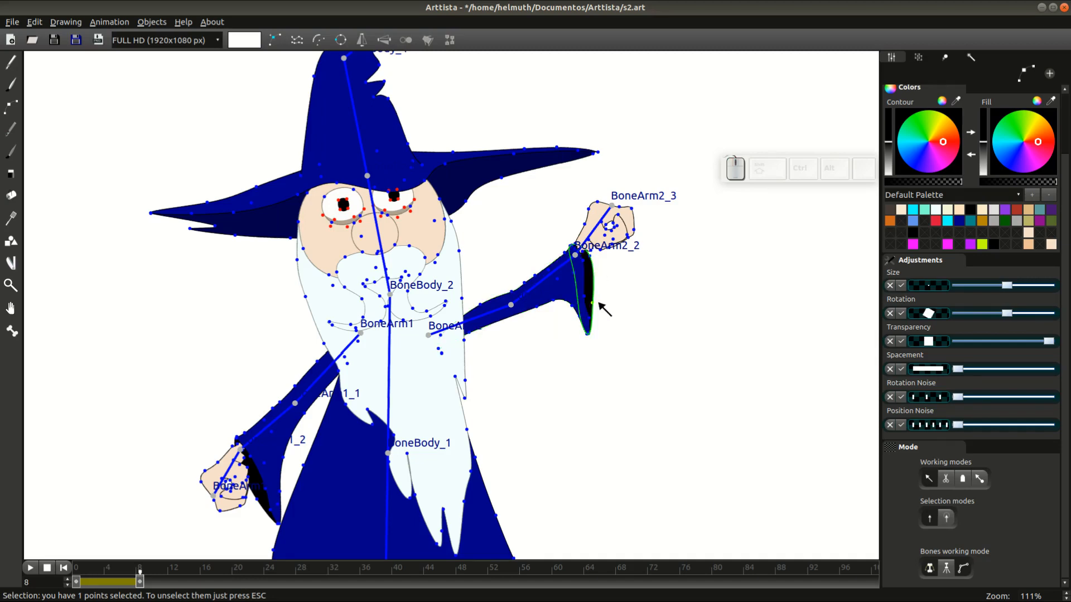
Step: Select the right sleeve's points, interpolate them from frame 0 to frame 8, and preview the motion
drag(617, 351, 565, 300)
ctrl+click(554, 301)
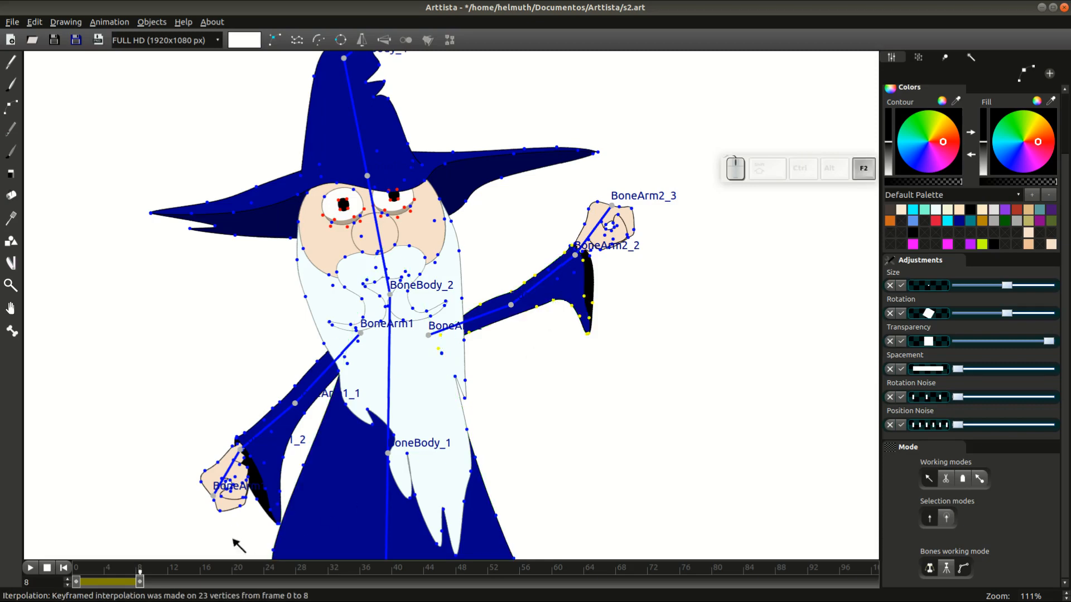
click(123, 569)
drag(96, 568, 133, 569)
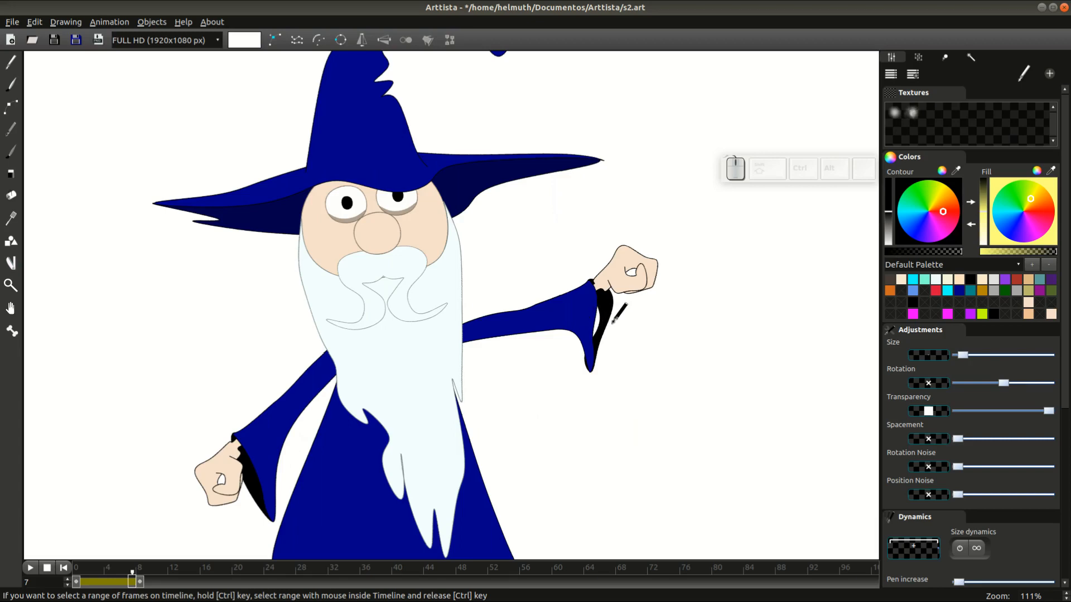
drag(83, 567, 143, 571)
key(Tab)
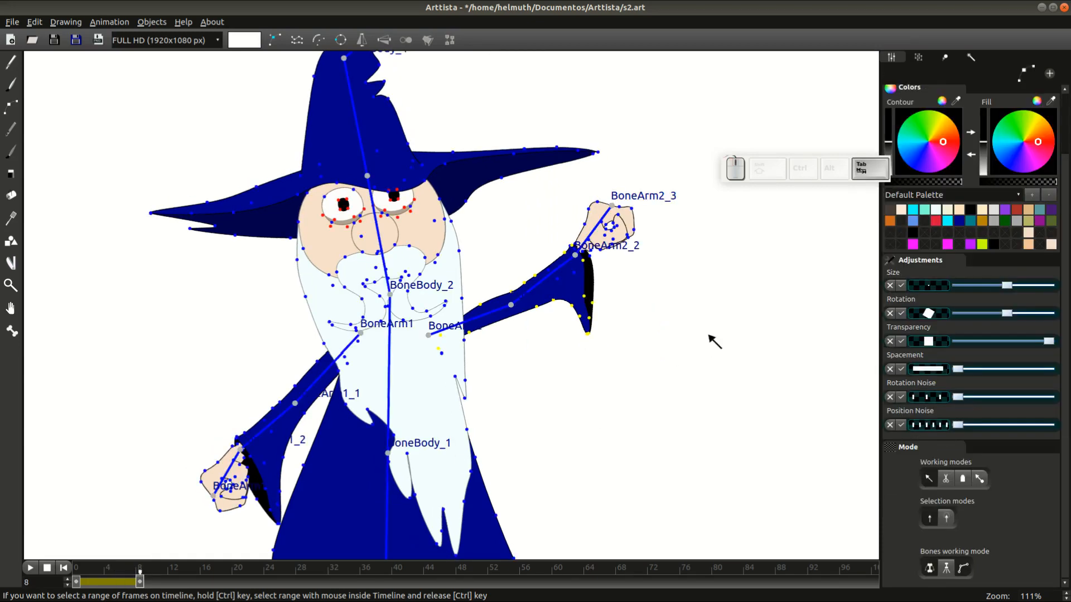
Step: Move the hidden inner-edge point of the right sleeve's opening toward the forearm at frame 8, and select the whole opening shape
scroll(710, 337, up, 2)
double_click(644, 267)
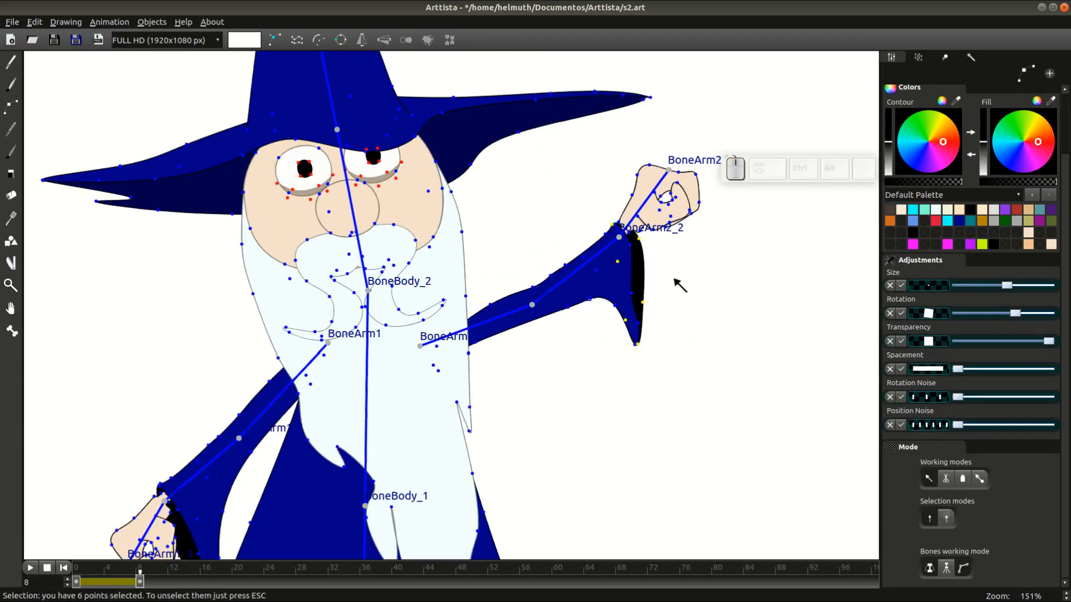
key(Escape)
drag(618, 261, 609, 273)
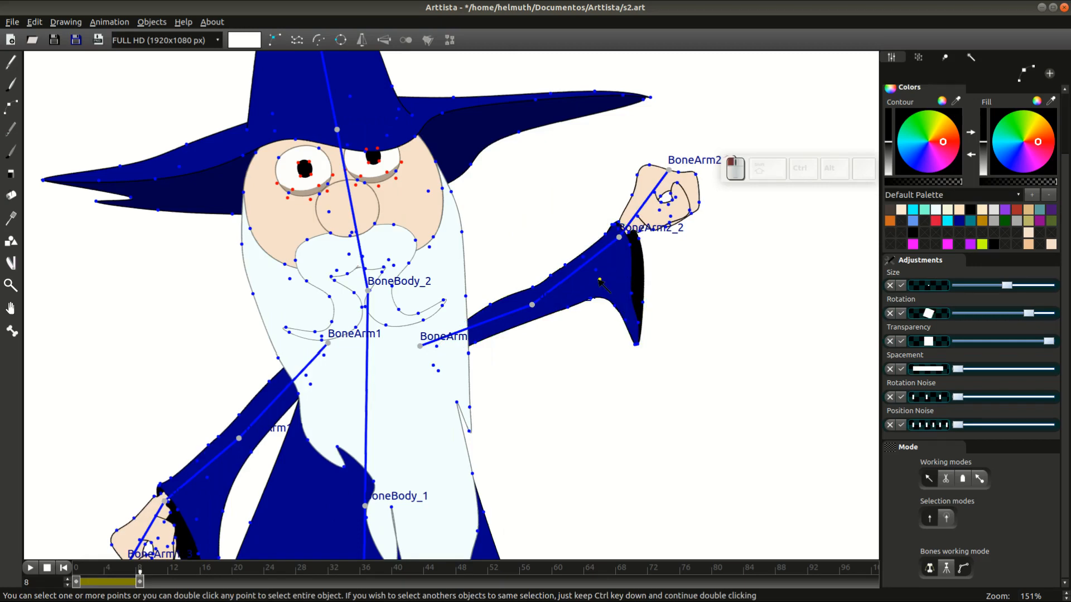
double_click(600, 281)
key(Insert)
Step: Check the right sleeve's motion between frames 0 and 8, both with and without the bones and points shown
mouse_move(135, 572)
mouse_down()
mouse_move(77, 572)
mouse_move(108, 572)
mouse_up()
key(Tab)
key(Tab)
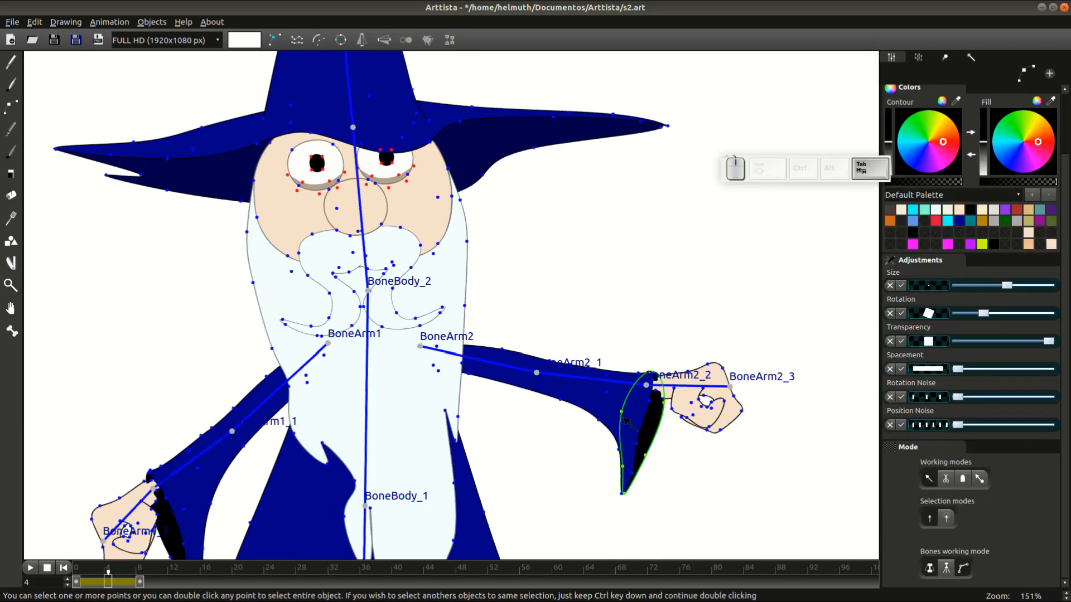
click(79, 583)
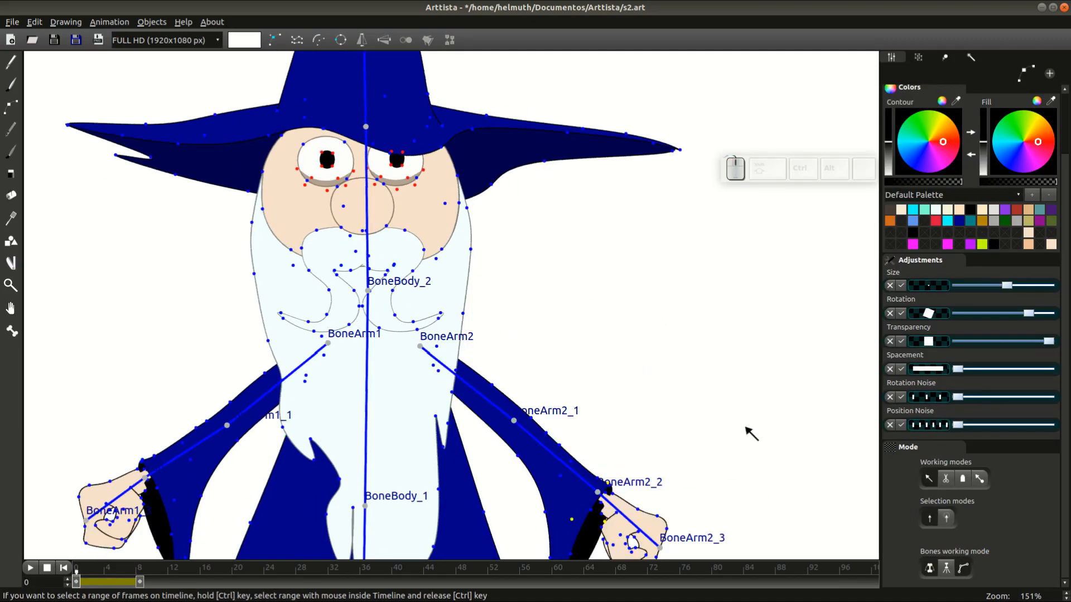
scroll(747, 433, down, 3)
click(140, 577)
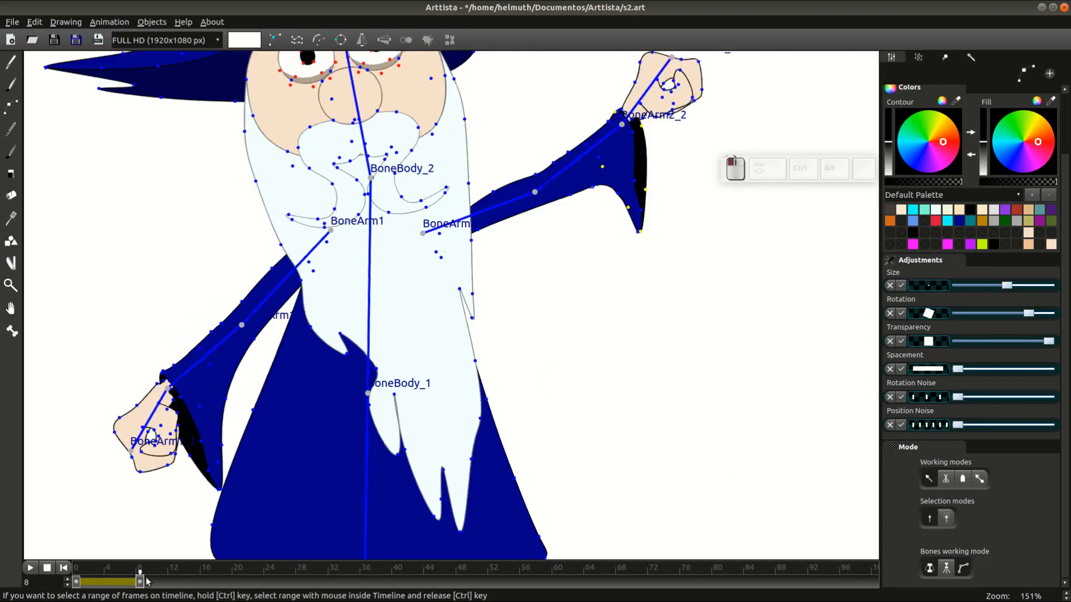
click(618, 165)
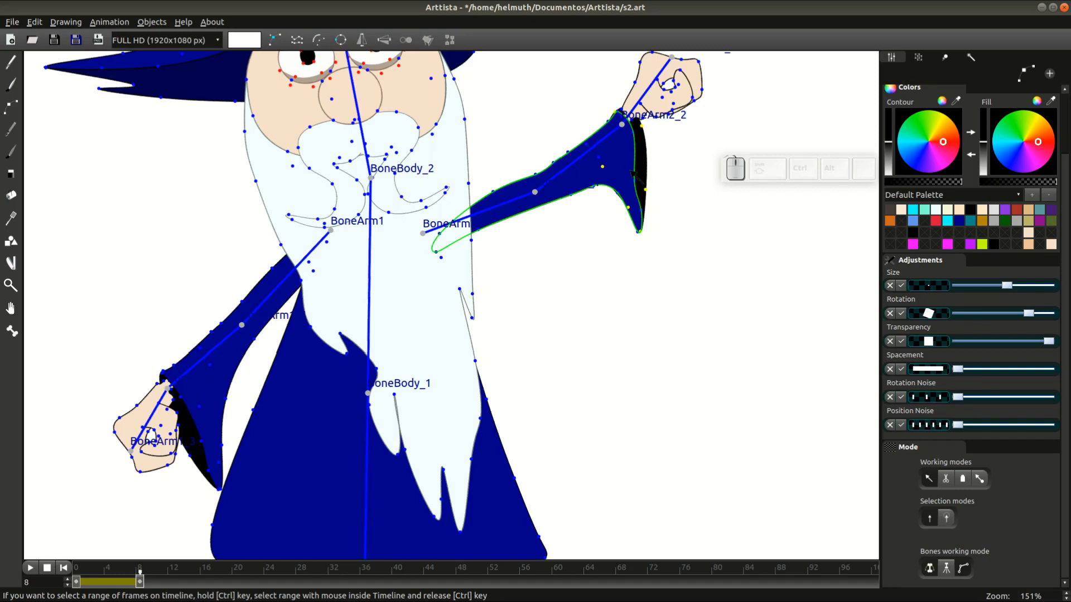
key(Tab)
scroll(652, 190, down, 3)
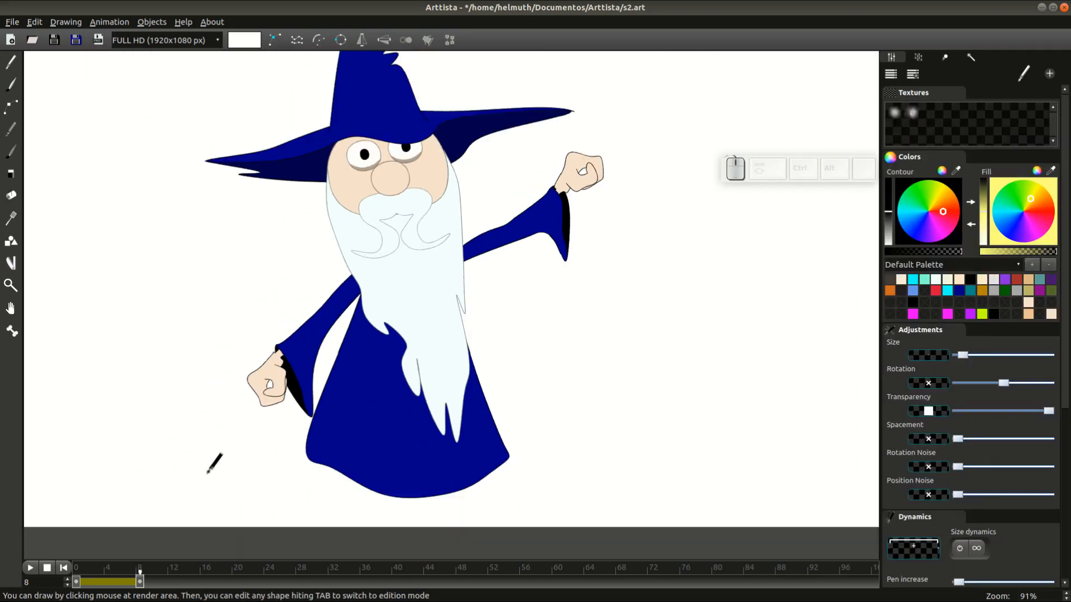
drag(104, 573, 139, 569)
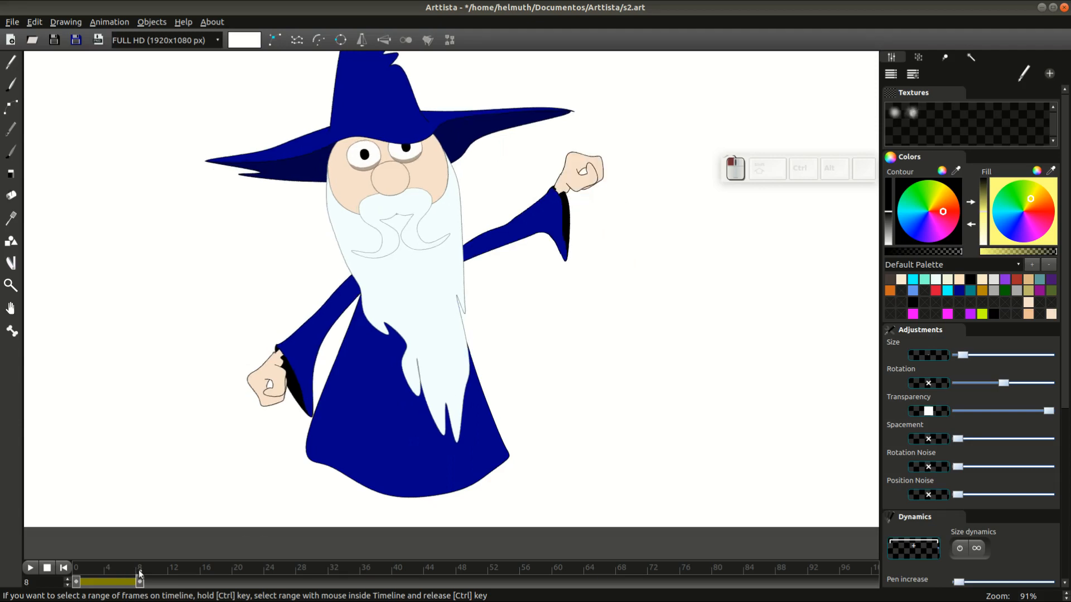
Step: Examine the right sleeve's cuff up close at frame 8, alternating between the clean drawing and its editable points
key(Tab)
key(Tab)
scroll(580, 239, up, 4)
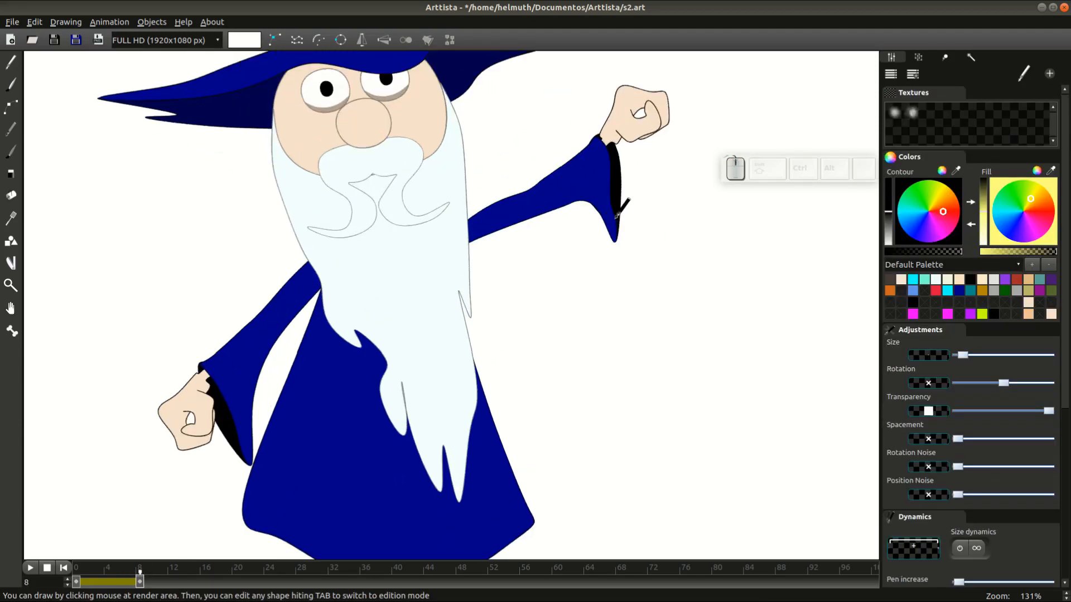
key(Tab)
key(Tab)
key(Tab)
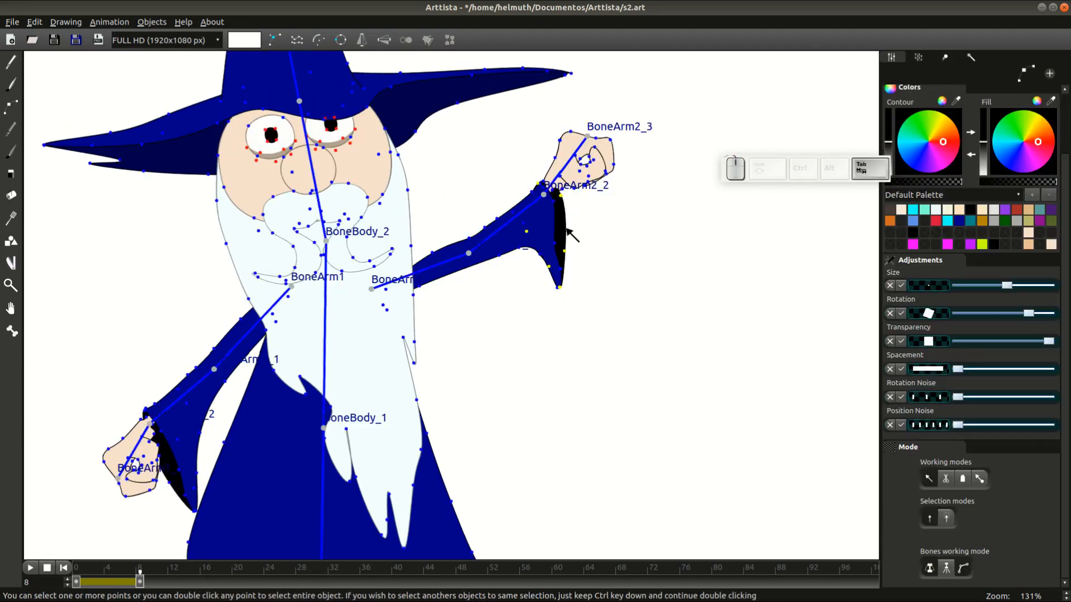
key(Tab)
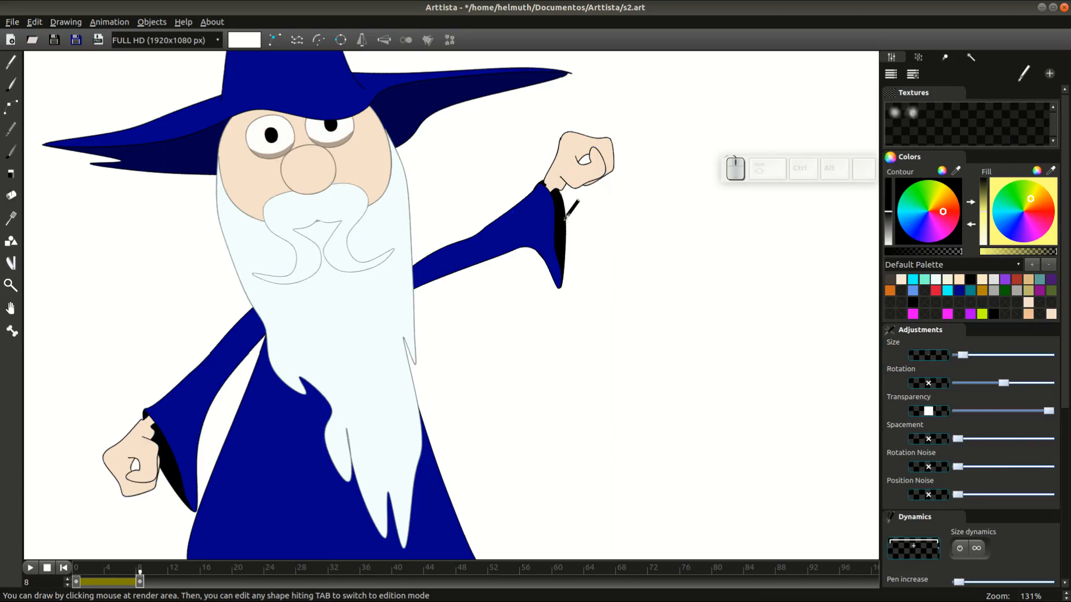
key(Tab)
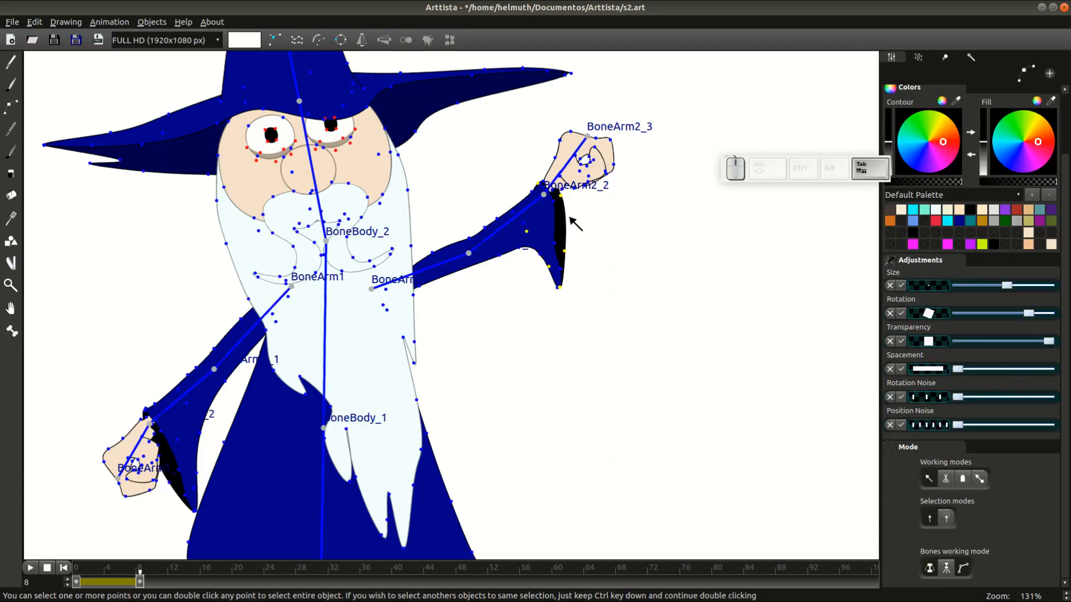
key(Tab)
key(Tab)
double_click(518, 234)
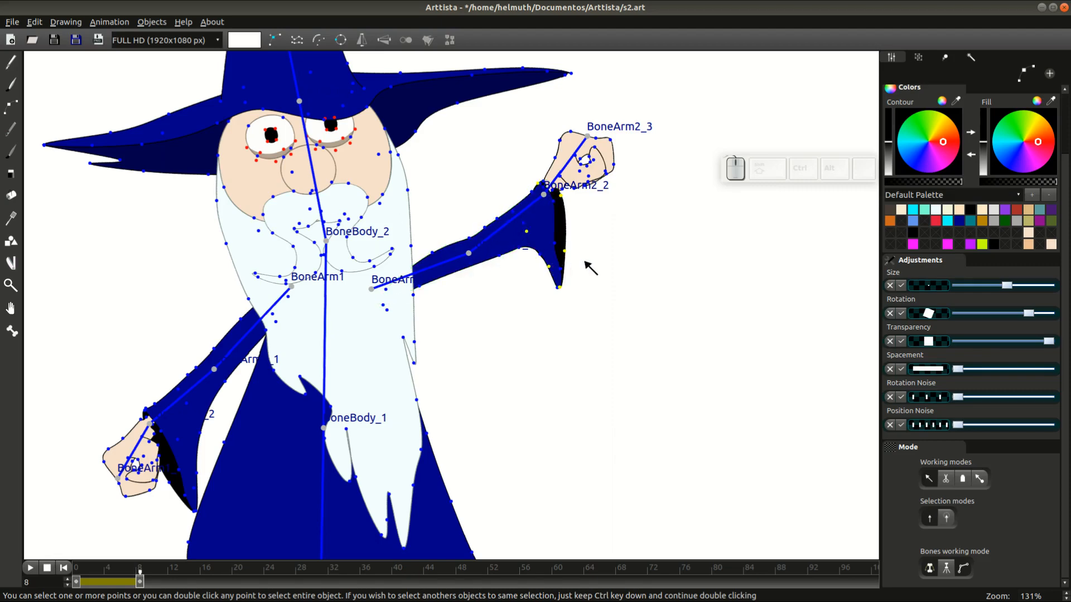
key(Tab)
key(Tab)
drag(600, 335, 524, 237)
Step: Preview the clean drawing's animation from frame 0 to frame 8
key(Tab)
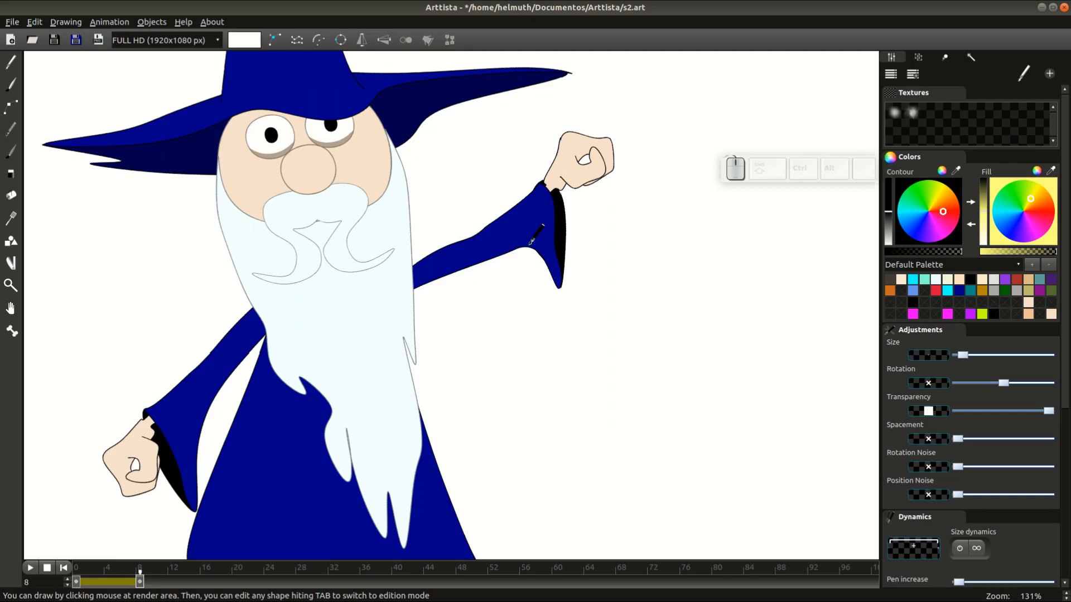
drag(462, 374, 545, 318)
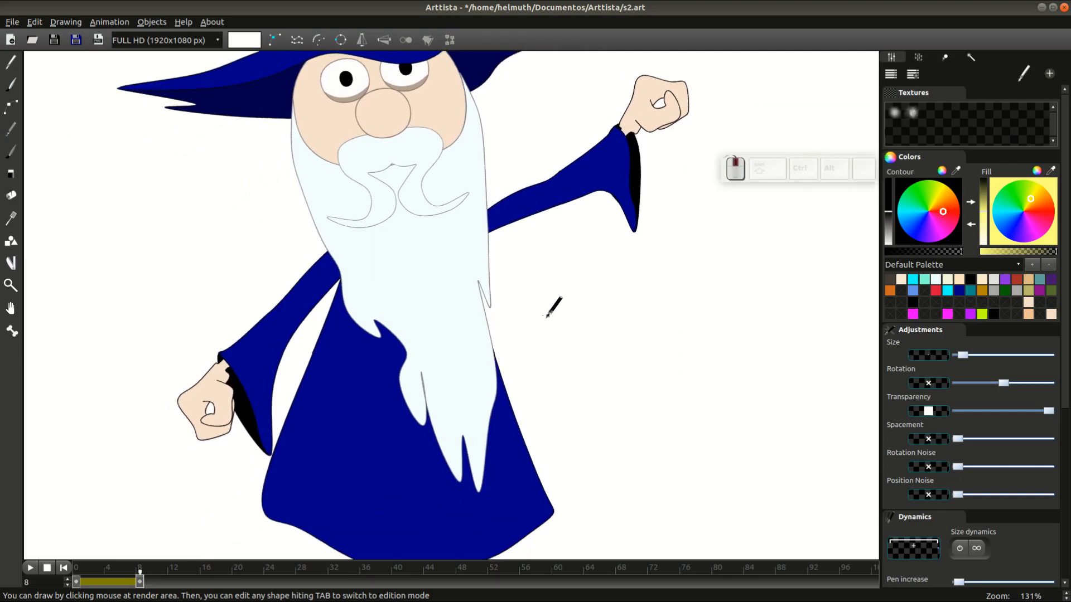
click(62, 568)
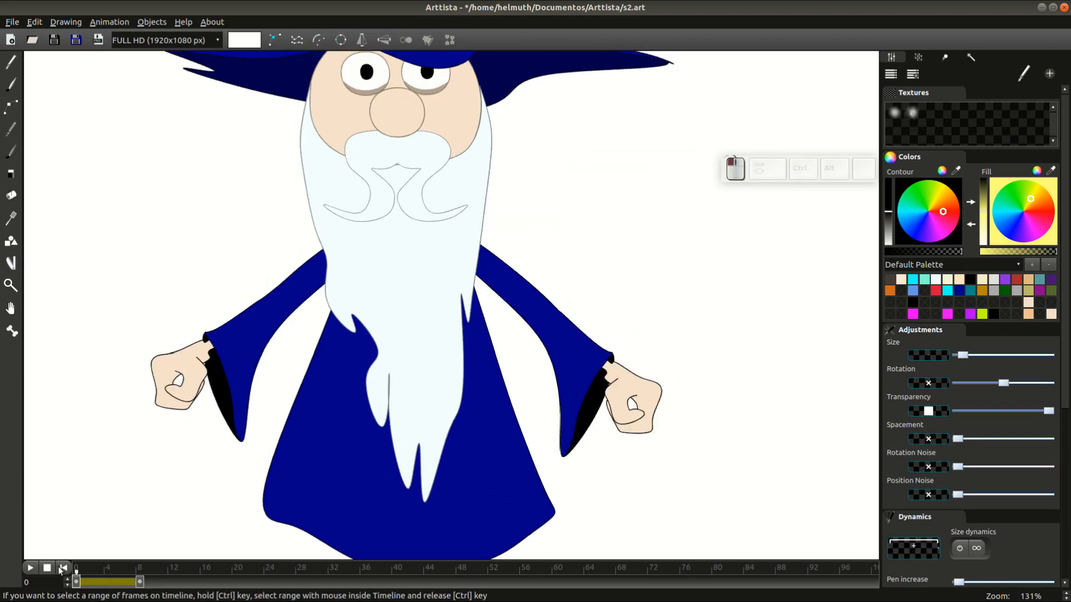
drag(77, 574, 141, 576)
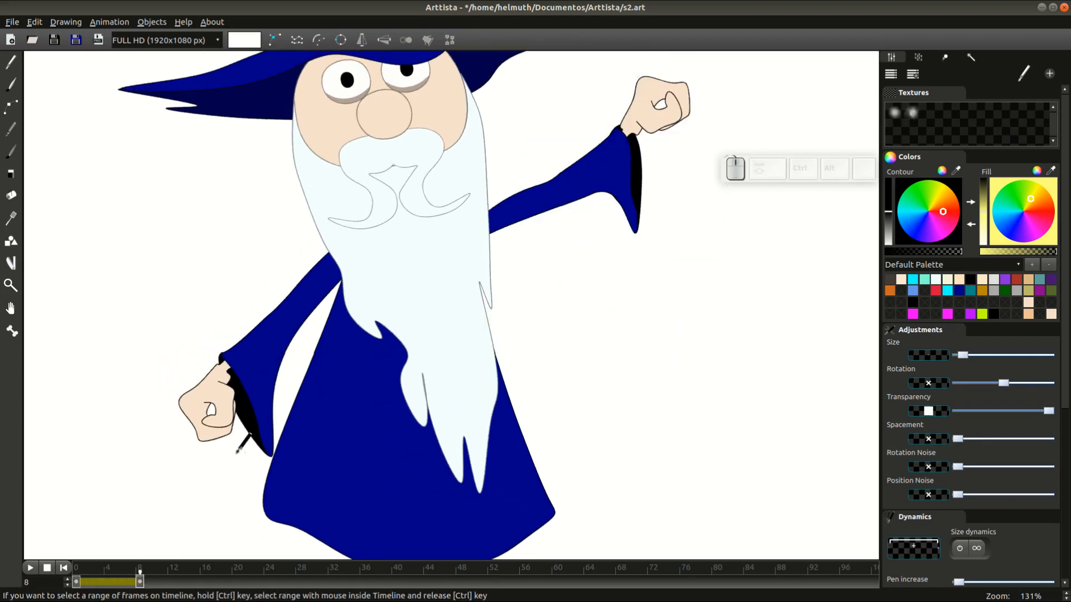
Step: Add the left sleeve and its black opening to the selection at frame 8 and isolate the selected points
key(Tab)
ctrl+double_click(277, 381)
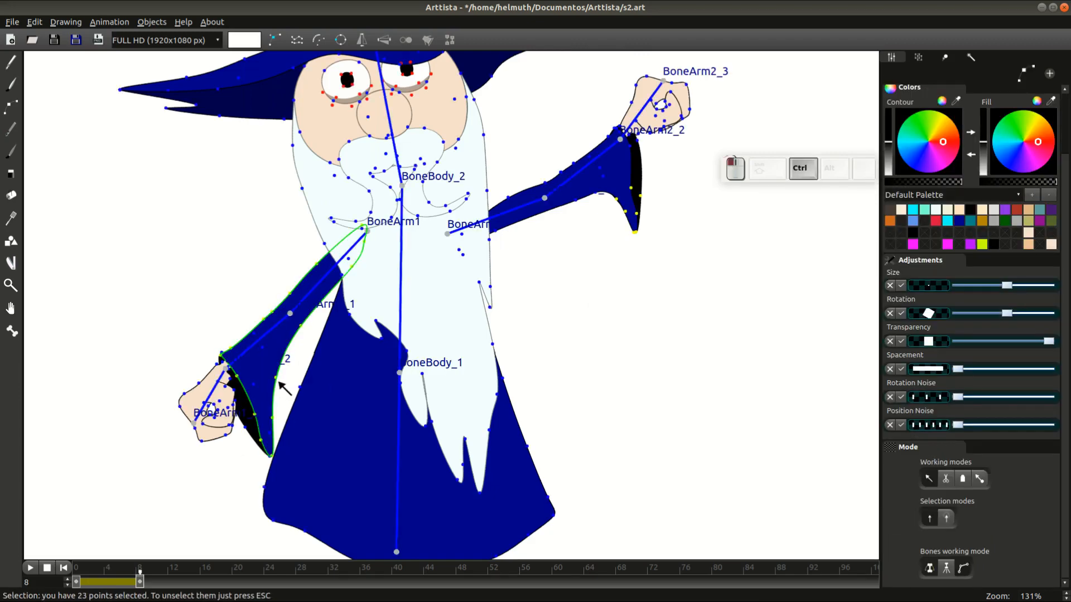
ctrl+double_click(245, 428)
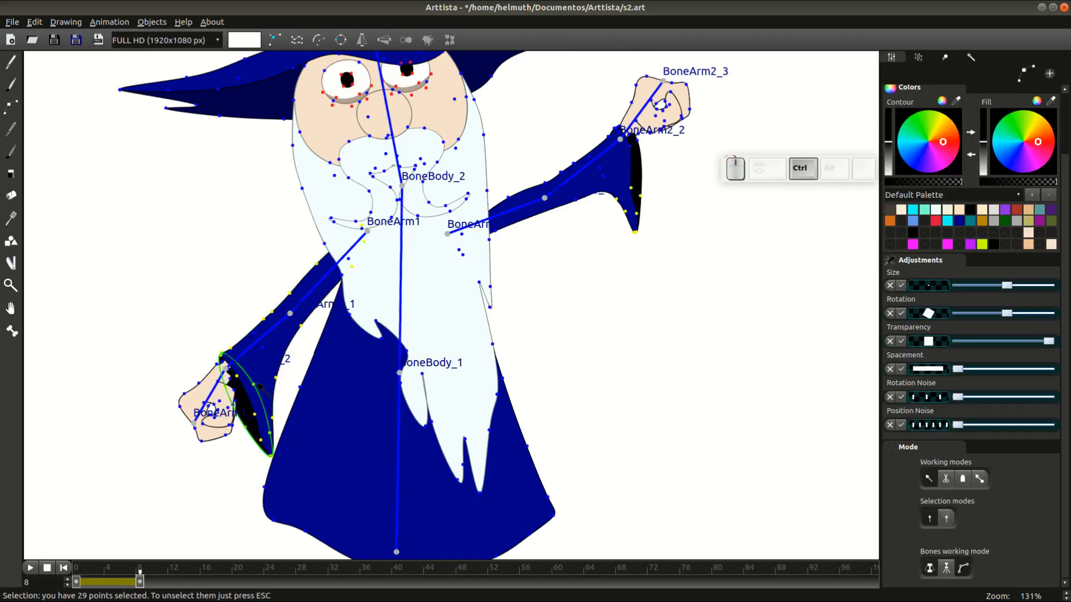
click(427, 41)
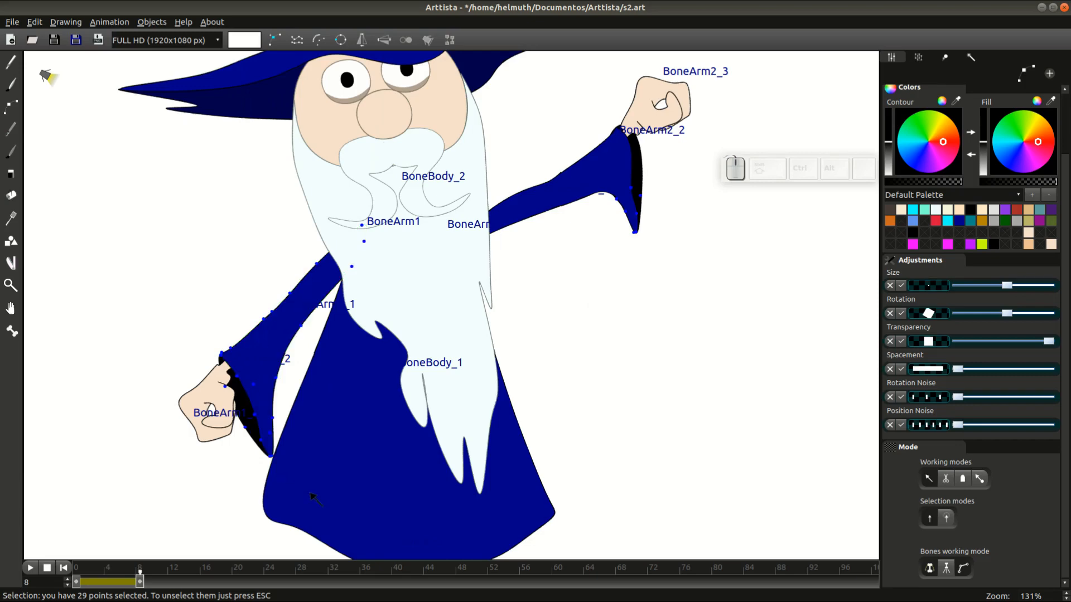
Step: Select the points around the left sleeve's opening and rotate them about the wrist so that the cuff hangs straighter down
drag(310, 493, 226, 370)
key(r)
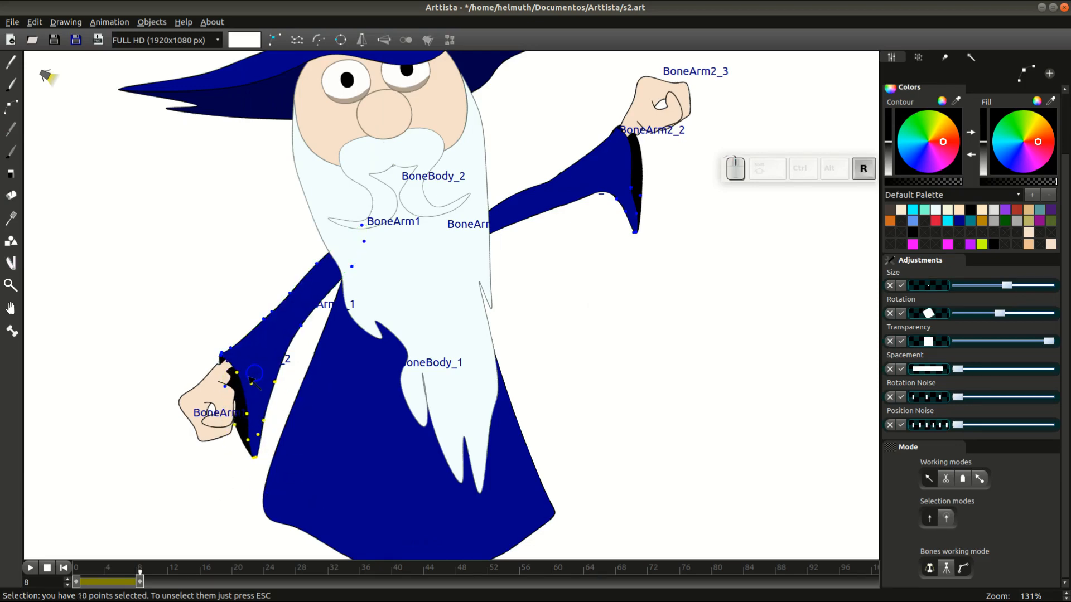
key(r)
click(249, 383)
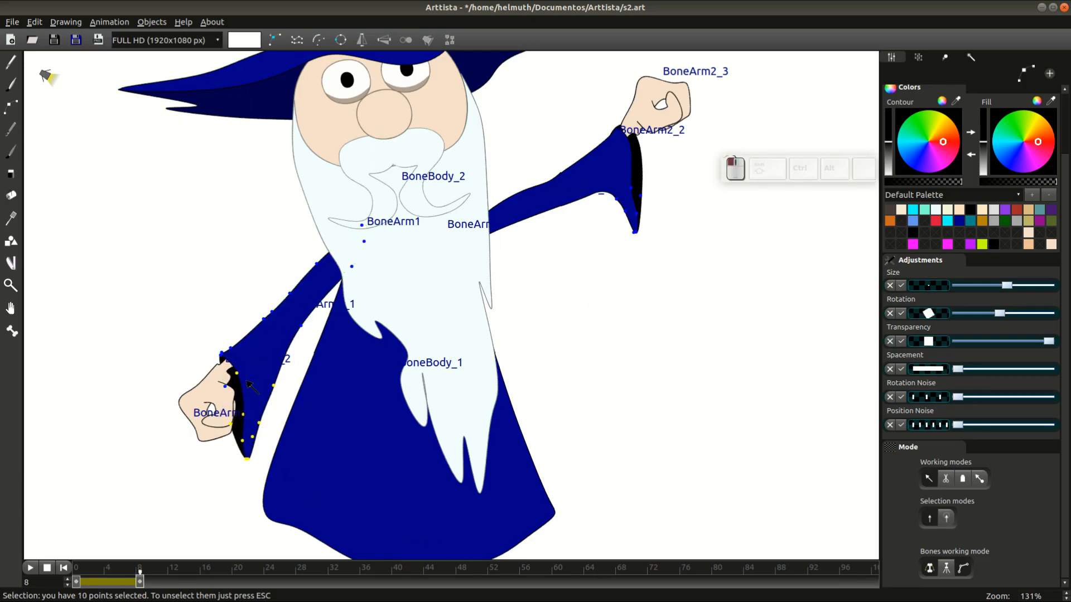
Step: Preview the motion of both sleeves from frame 0 to frame 8 on the clean drawing
click(63, 567)
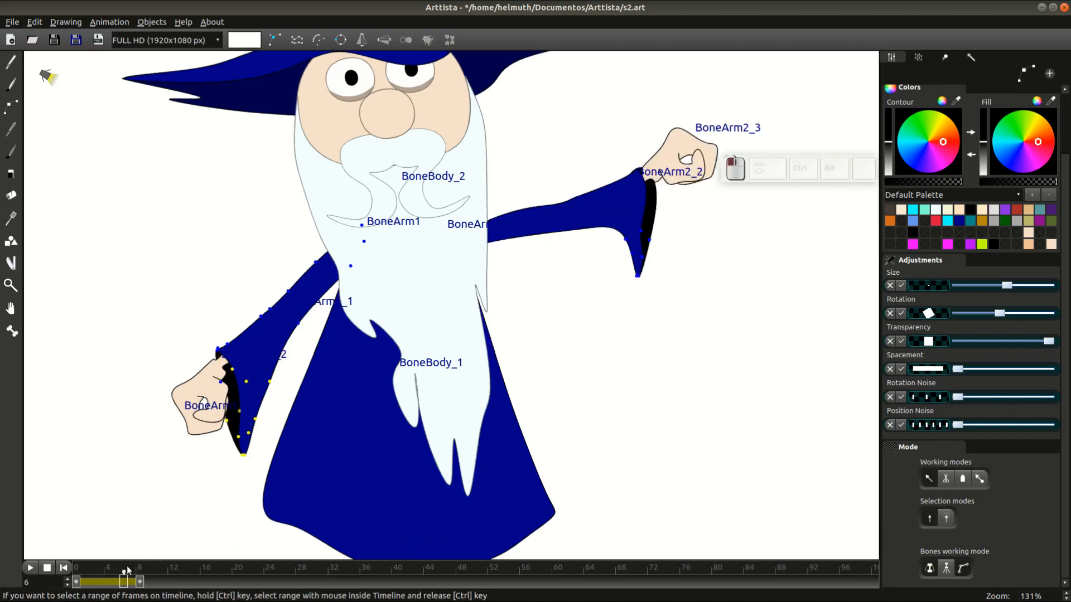
key(Tab)
drag(78, 571, 139, 573)
scroll(496, 351, down, 2)
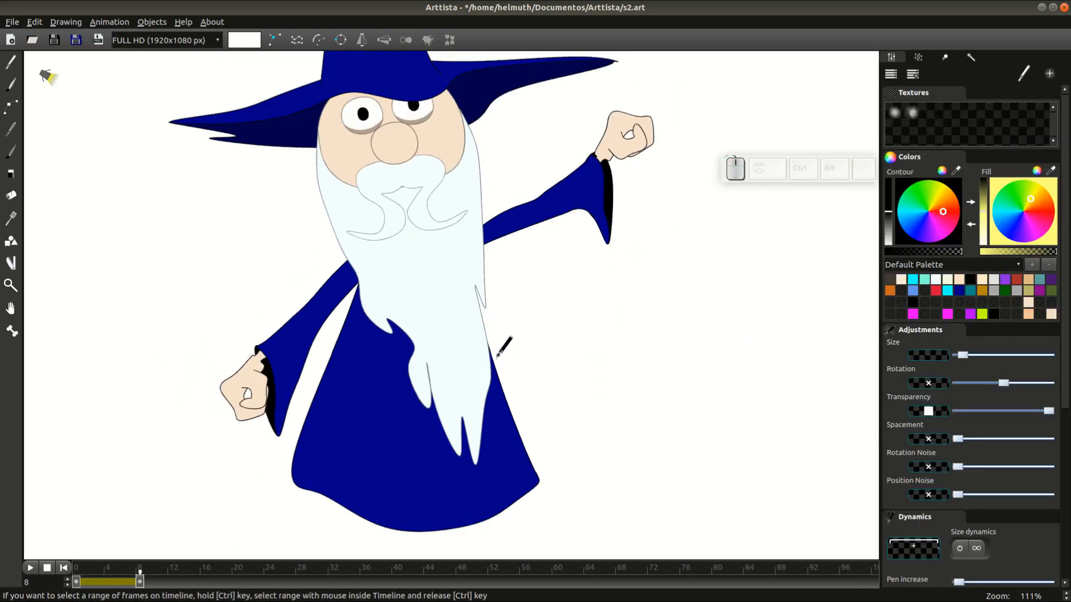
drag(88, 571, 138, 582)
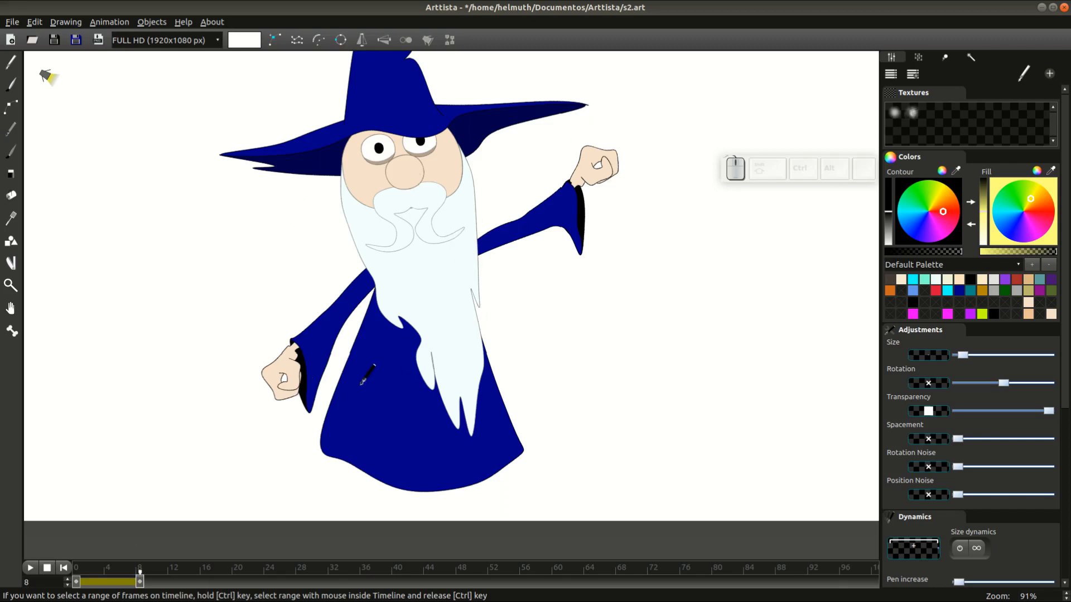
Step: End the isolation of the sleeves and isolate the beard shape at frame 8
key(Tab)
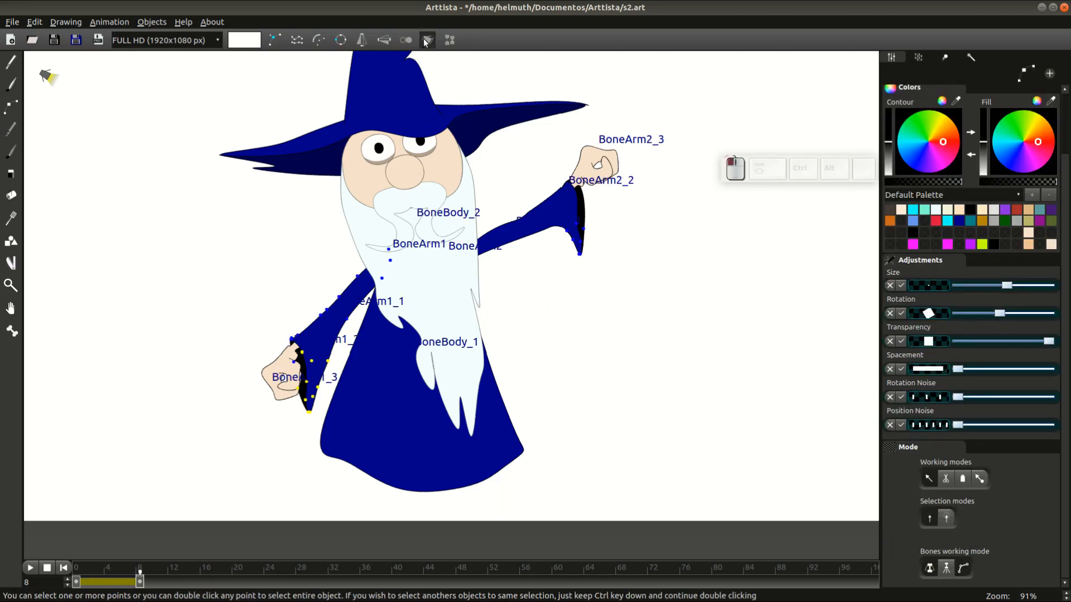
click(428, 40)
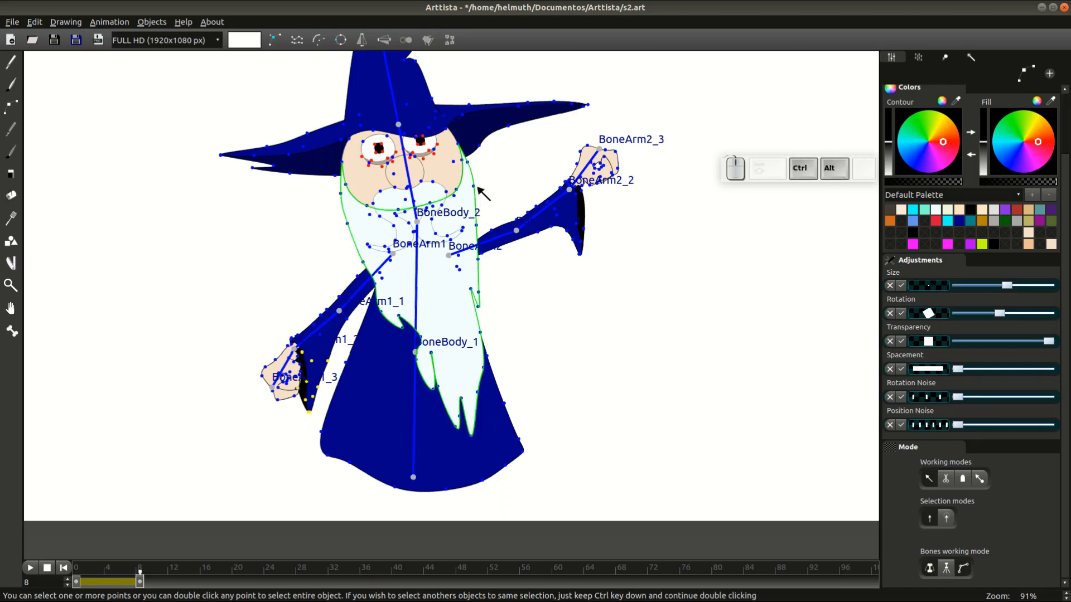
alt+click(476, 187)
drag(530, 446, 522, 448)
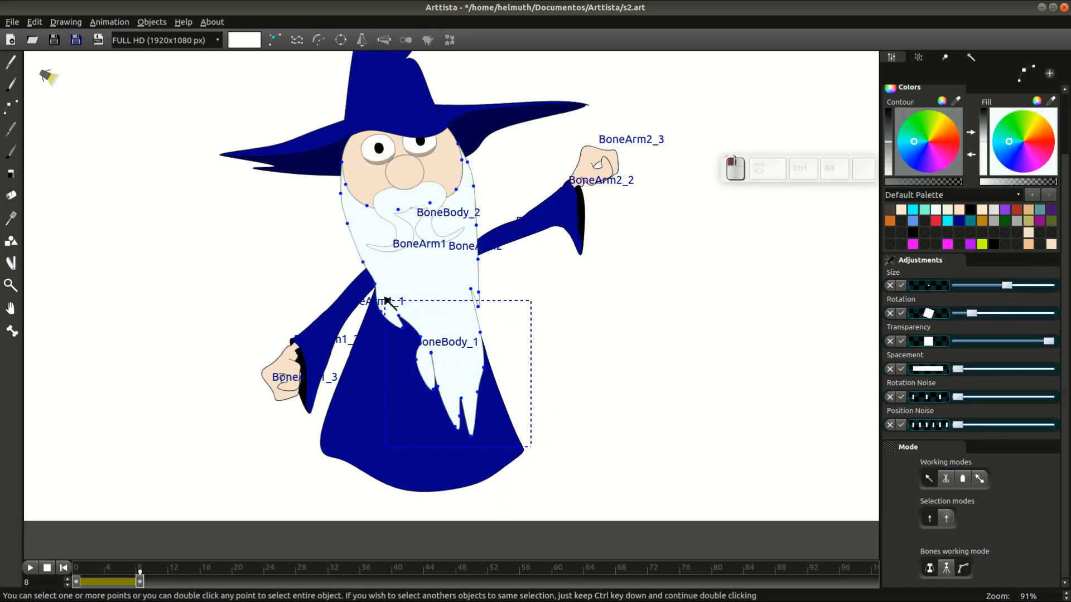
drag(385, 299, 371, 280)
click(390, 348)
drag(459, 416, 454, 411)
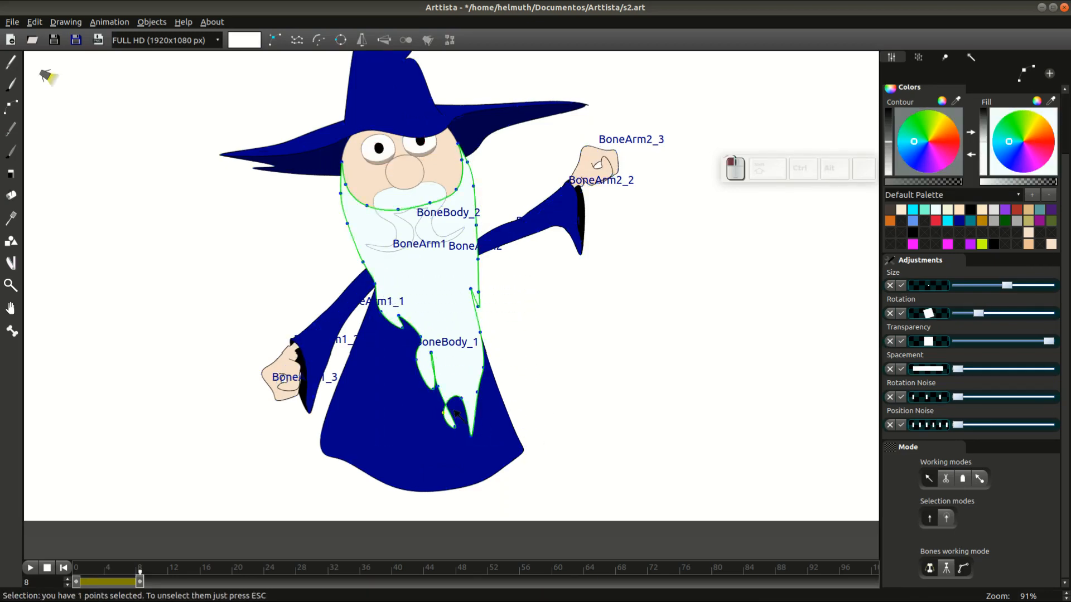
key(ctrl+z)
Step: Select the lower beard points and swing them toward the lowered arm, and bend the beard's tip points slightly back the other way
drag(513, 425, 362, 265)
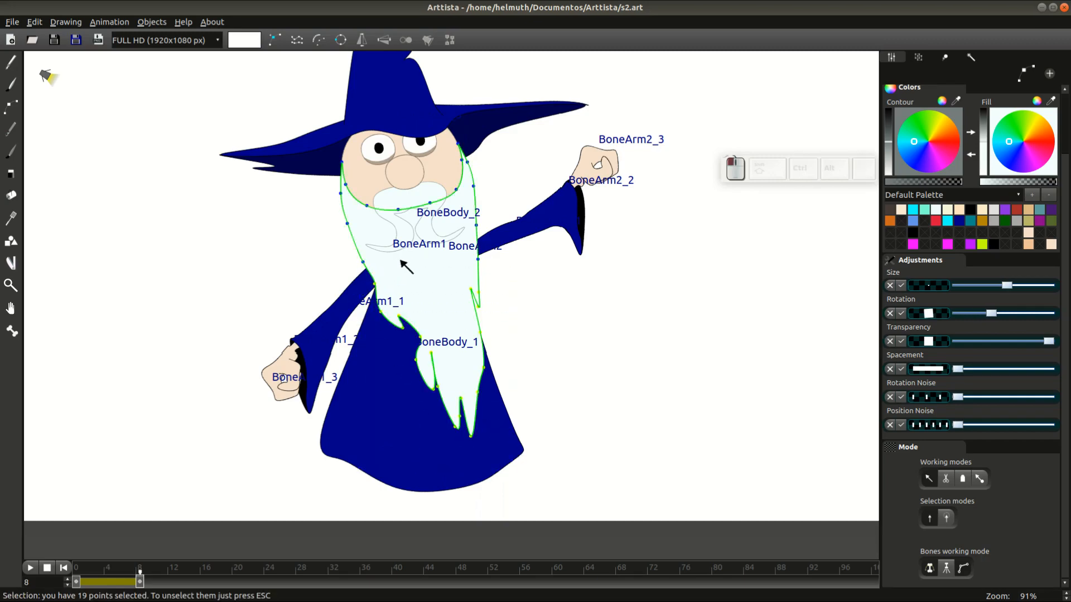
drag(438, 267, 440, 294)
drag(485, 457, 393, 386)
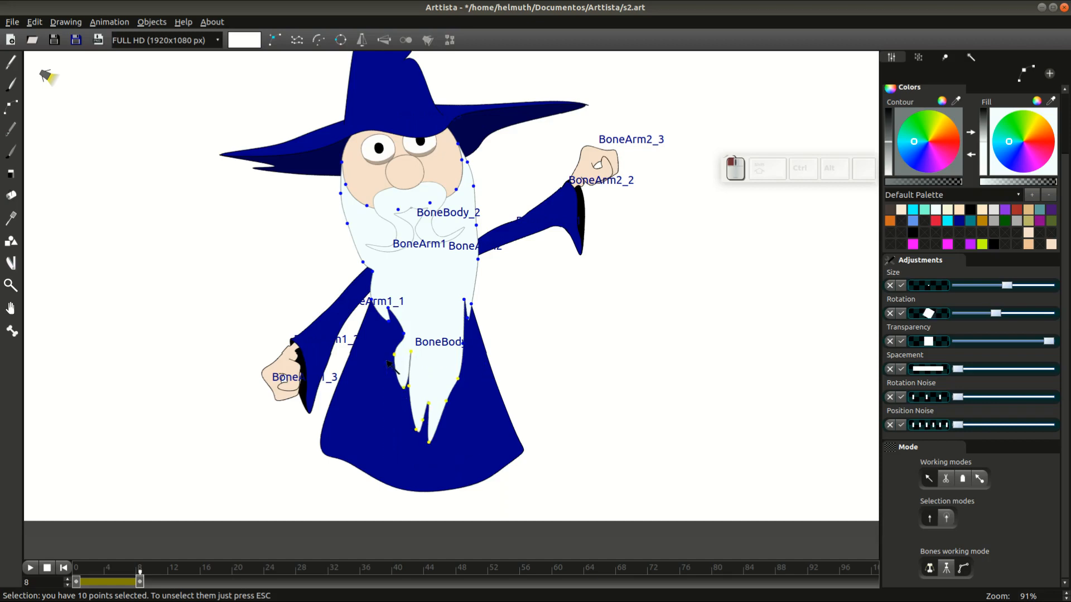
key(g)
key(g)
click(424, 379)
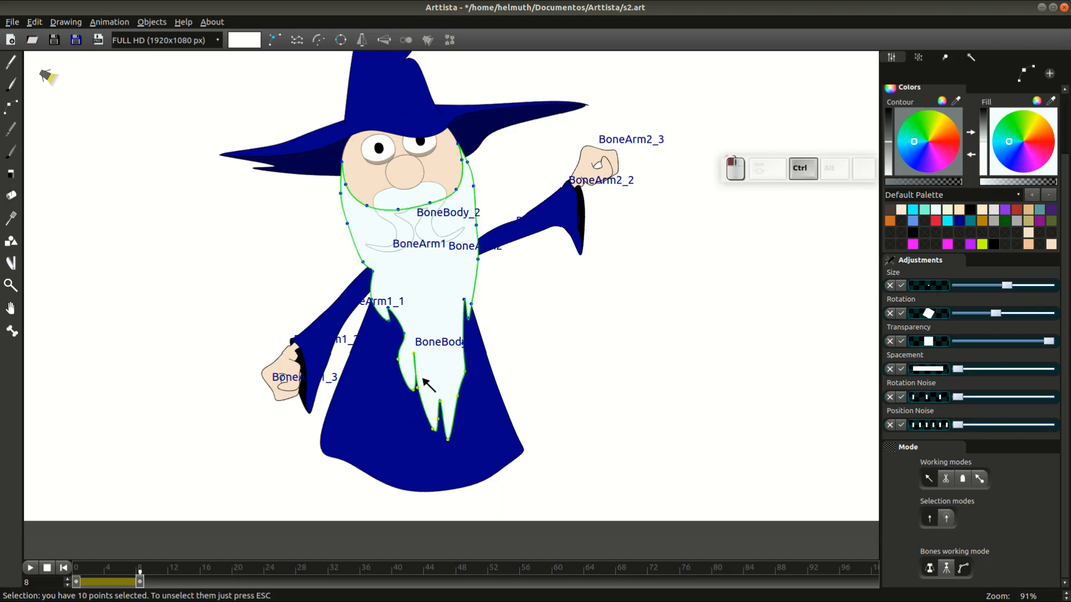
key(ctrl+d)
Step: Preview the beard's motion up to frame 8 on the clean drawing with the whole wizard in view
mouse_move(137, 569)
mouse_down()
mouse_move(81, 570)
mouse_move(141, 573)
mouse_up()
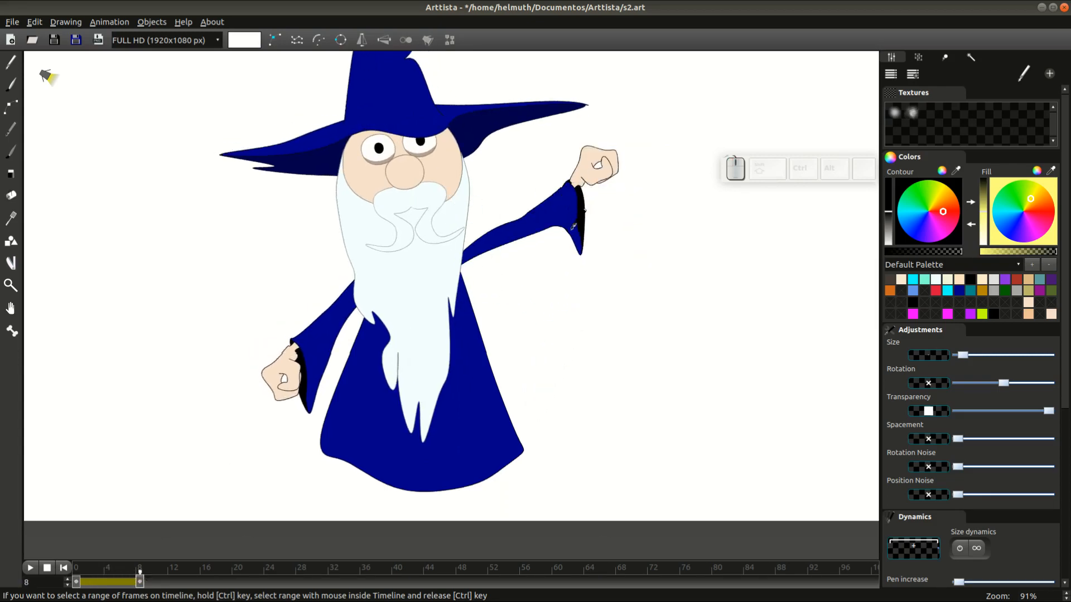
scroll(440, 180, down, 3)
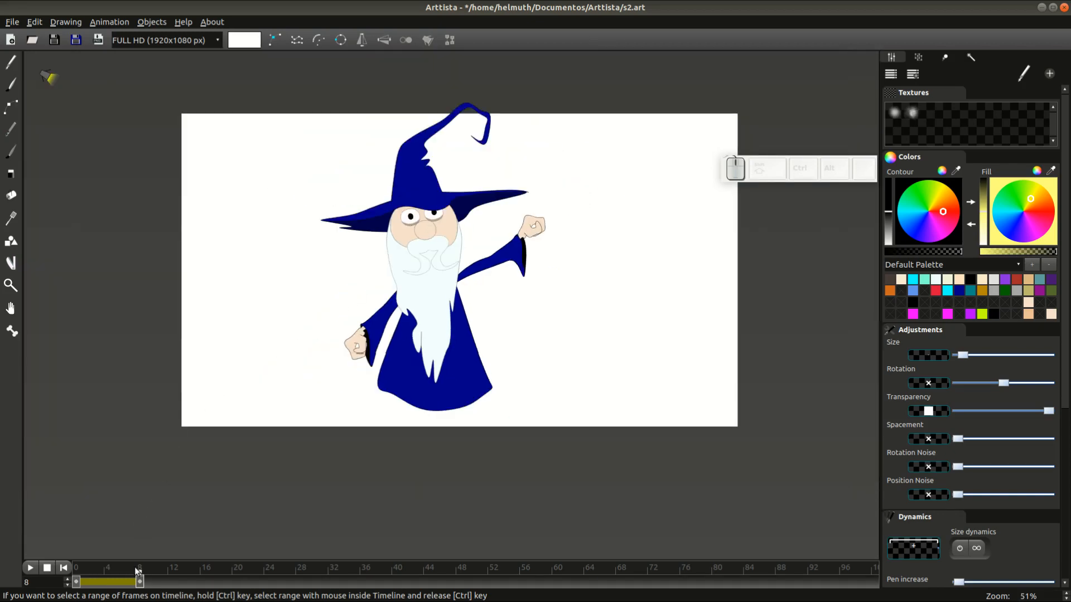
mouse_move(136, 570)
mouse_down()
mouse_move(95, 568)
mouse_move(140, 579)
mouse_up()
Step: End the isolation of the beard and bend the bones of the hat's curled tip upward at frame 8
key(Tab)
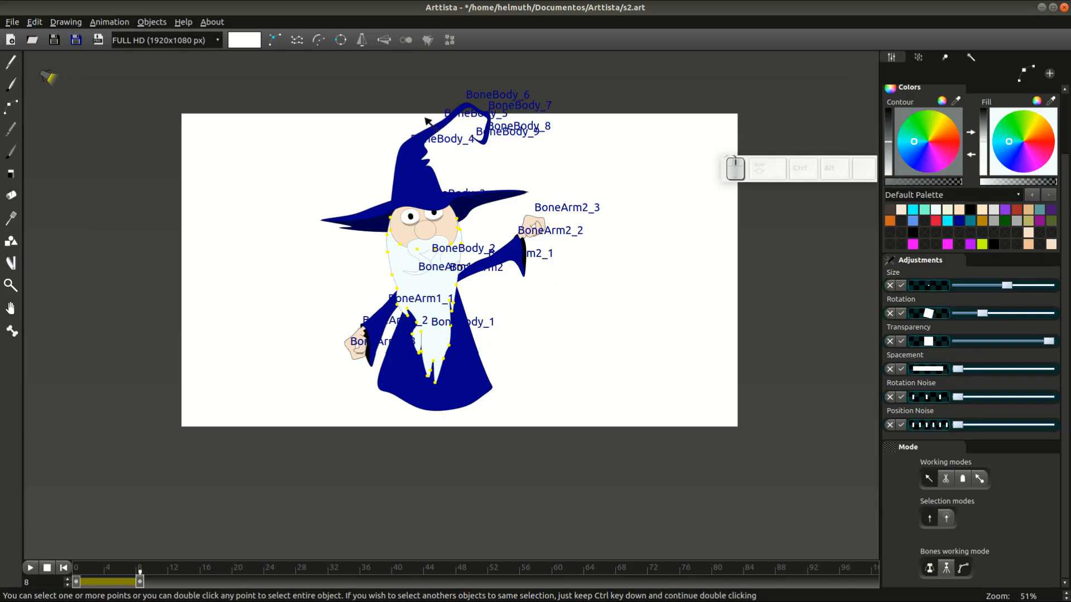
key(ctrl+h)
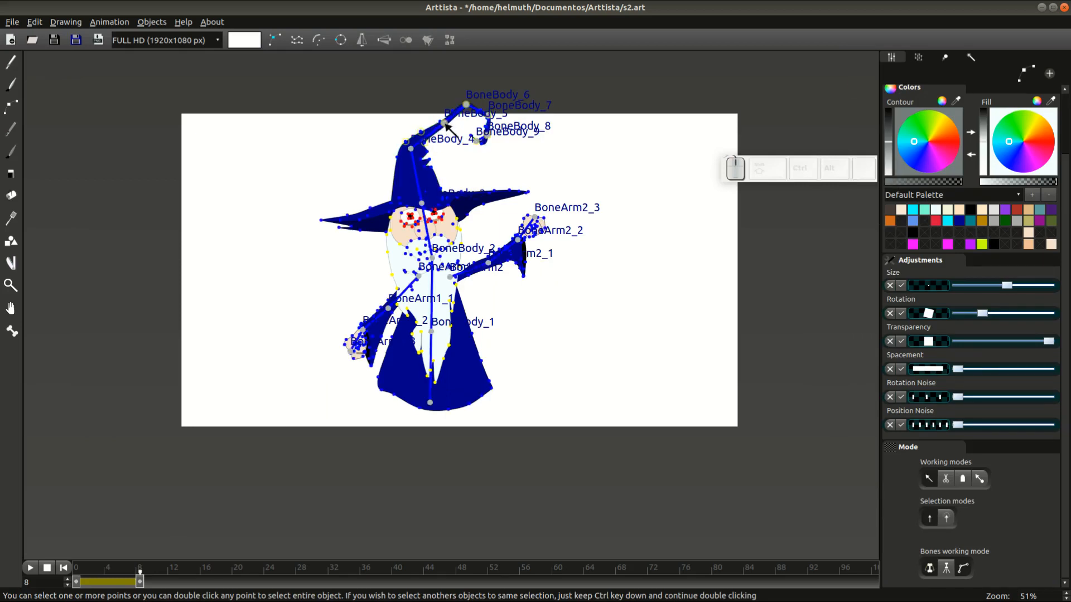
key(q)
drag(445, 124, 477, 124)
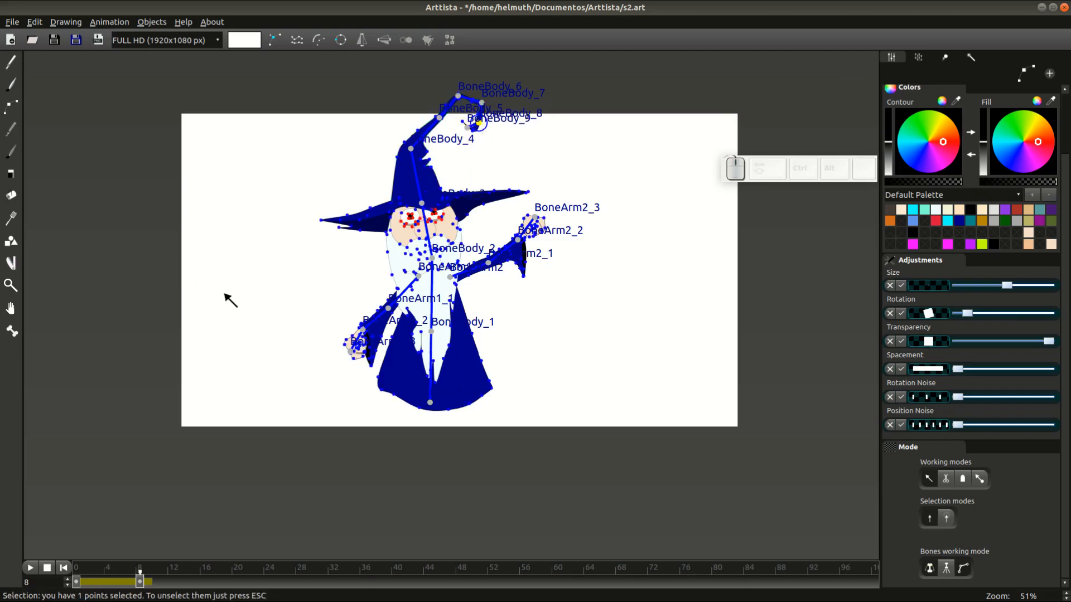
Step: Preview the hat tip's motion up to frame 8 on the clean drawing
key(ctrl+a)
key(Tab)
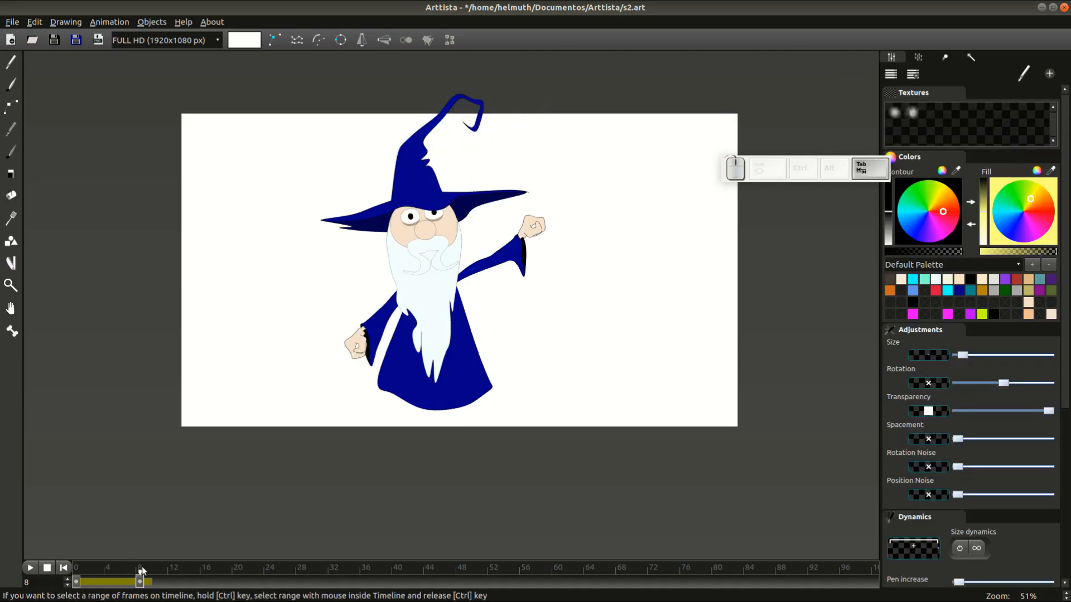
mouse_move(142, 570)
mouse_down()
mouse_move(88, 568)
mouse_move(139, 579)
mouse_move(78, 580)
mouse_move(138, 583)
mouse_up()
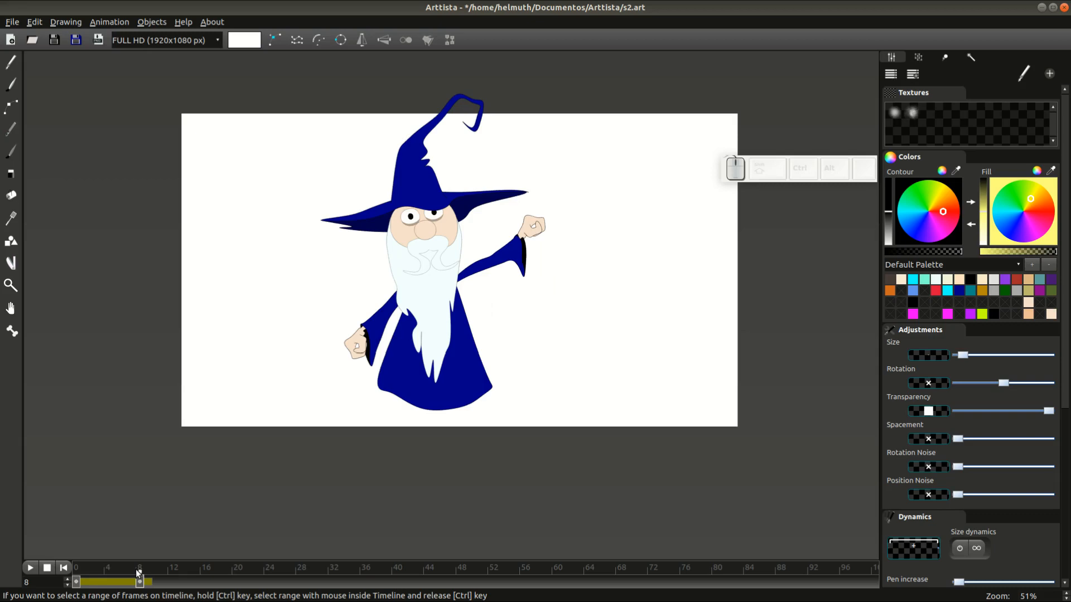